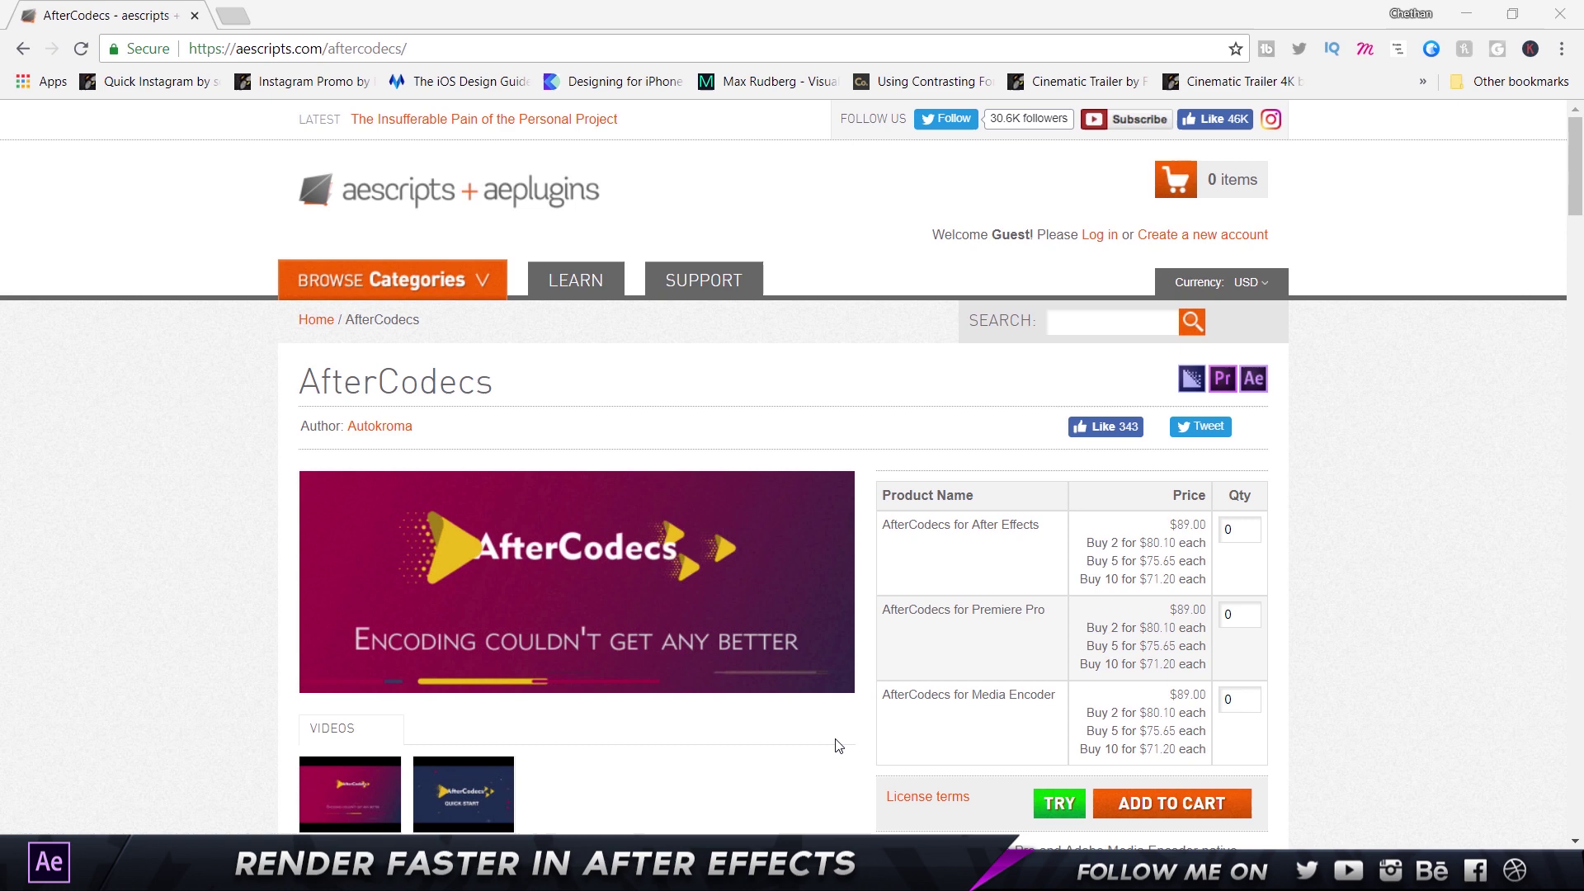
# - Scroll down the AfterCodecs page to the 'Filling the codec gap' codec feature list
pyautogui.scroll(-2, 838, 746)
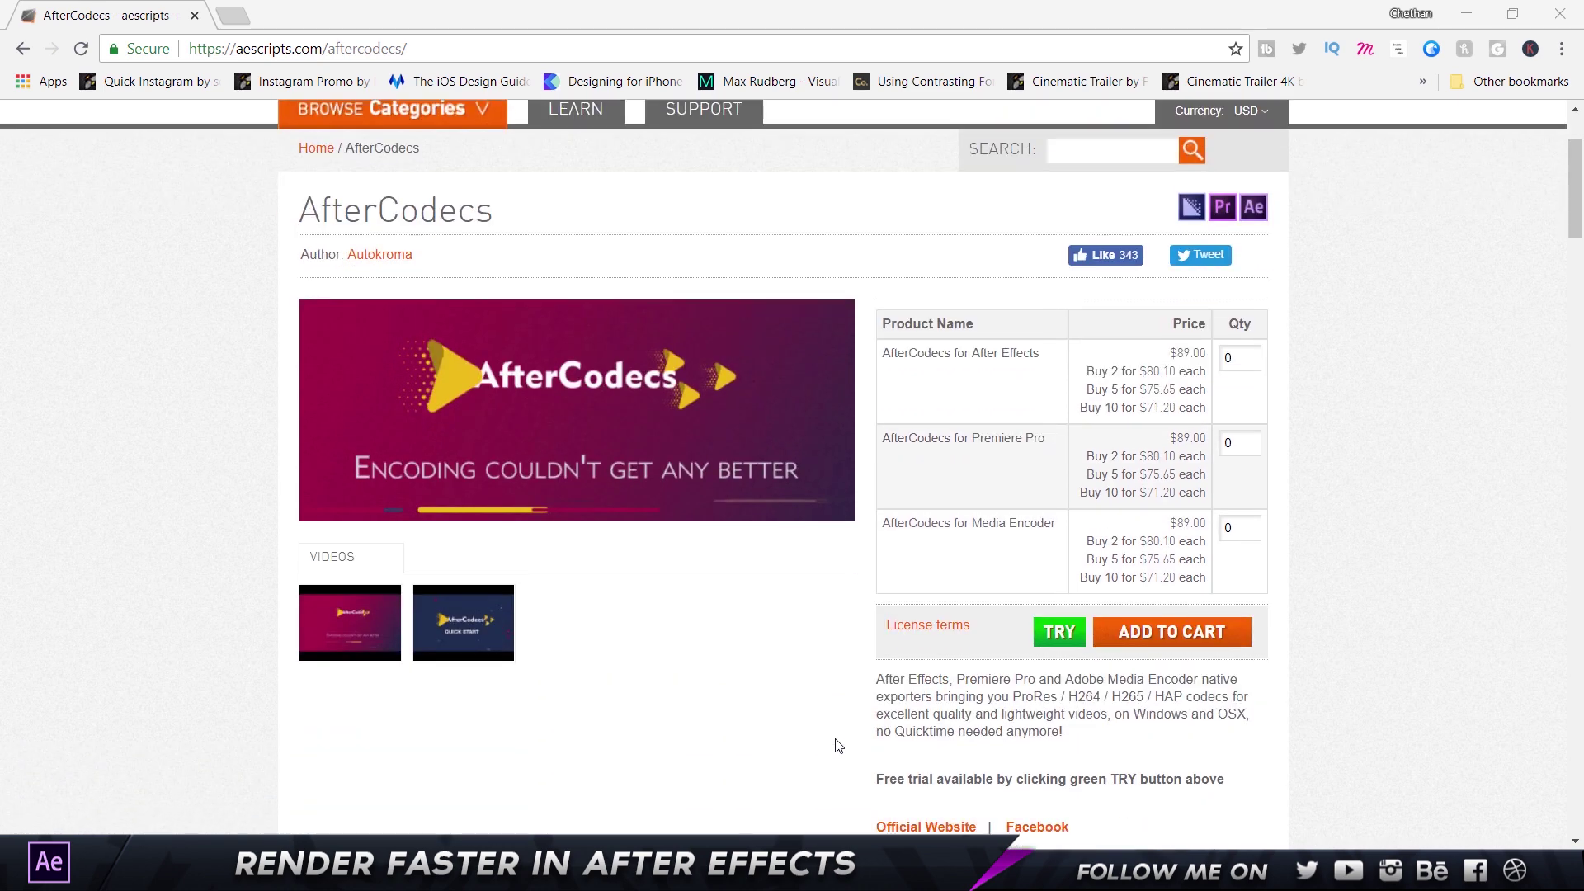
pyautogui.scroll(-5, 838, 746)
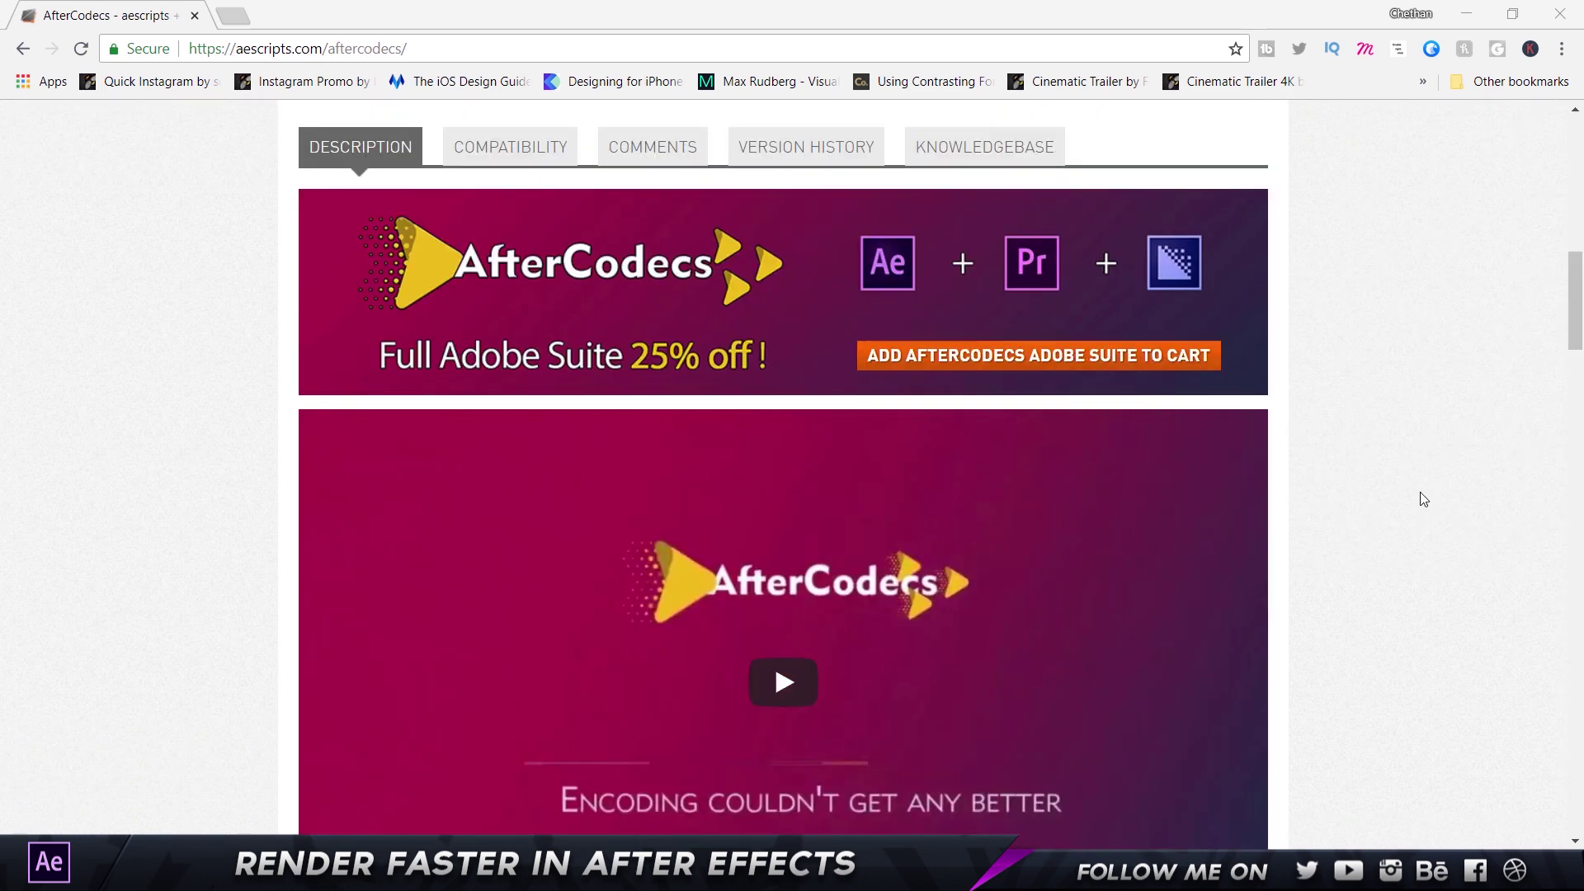
pyautogui.scroll(-6, 1423, 499)
pyautogui.scroll(2, 1419, 498)
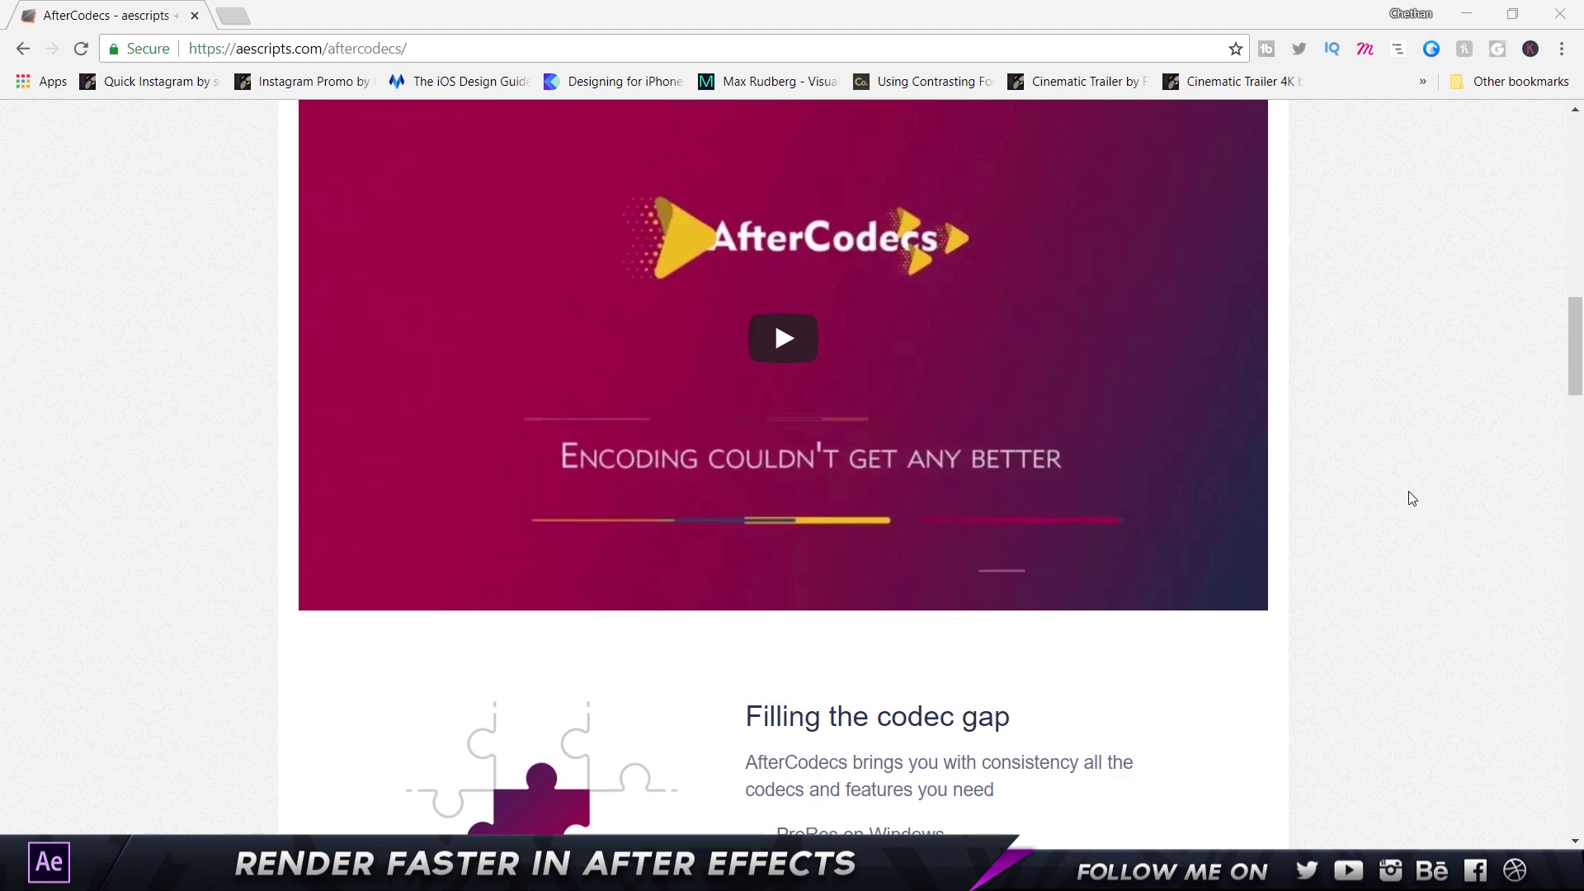
pyautogui.scroll(-2, 1411, 498)
pyautogui.scroll(-2, 1412, 499)
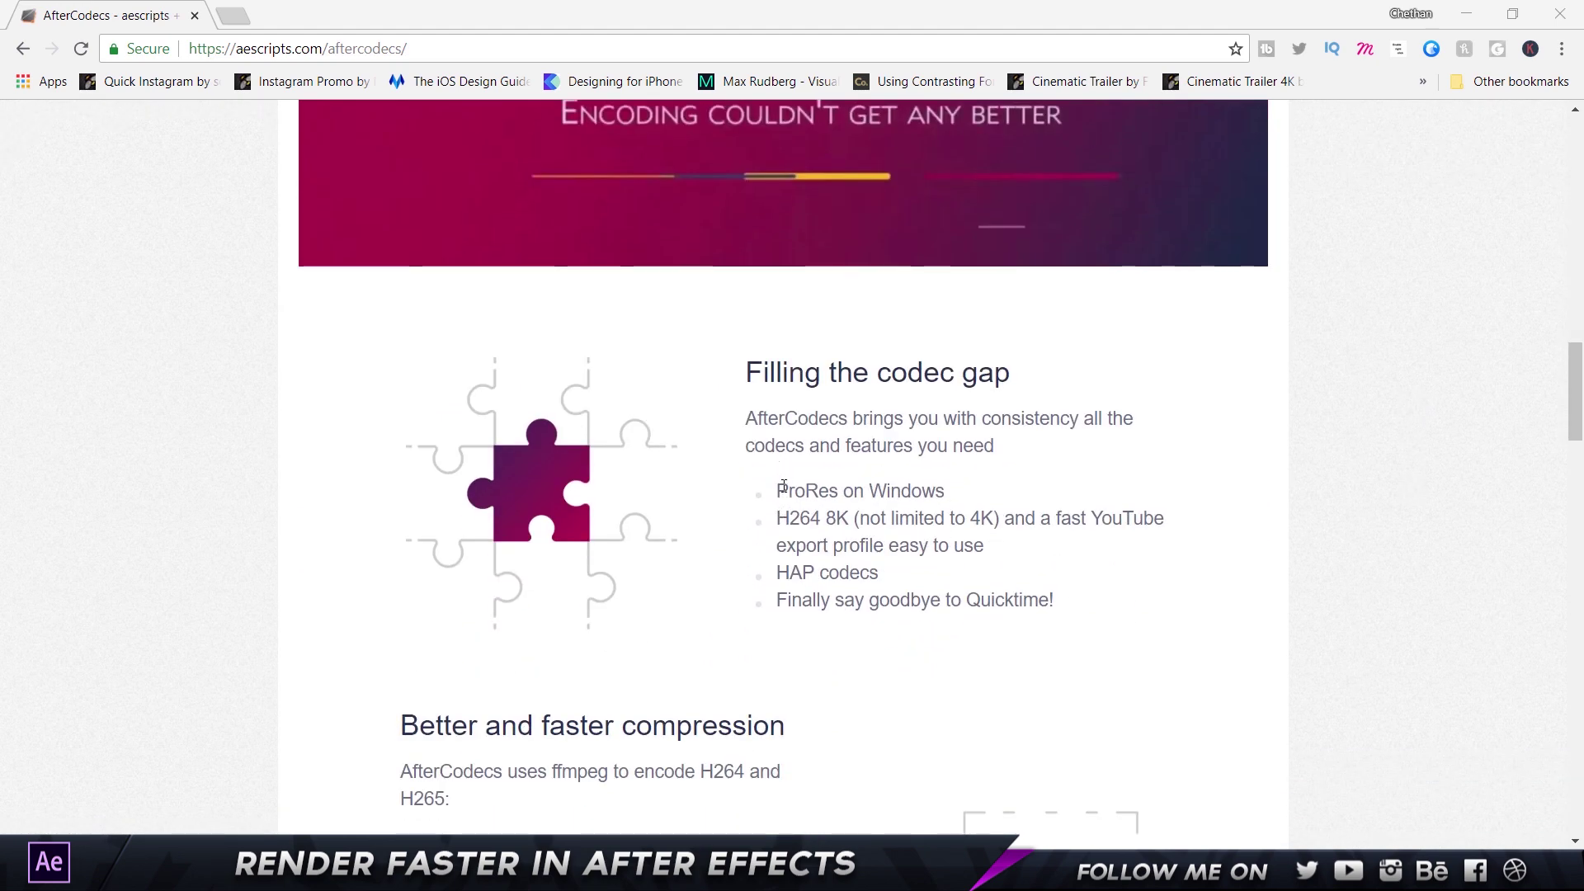
# - Highlight the first codec bullet and the word ProRes, then continue to 'Better and faster compression'
pyautogui.moveTo(776, 491); pyautogui.dragTo(939, 490)
pyautogui.click(939, 489)
pyautogui.moveTo(843, 495); pyautogui.dragTo(782, 493)
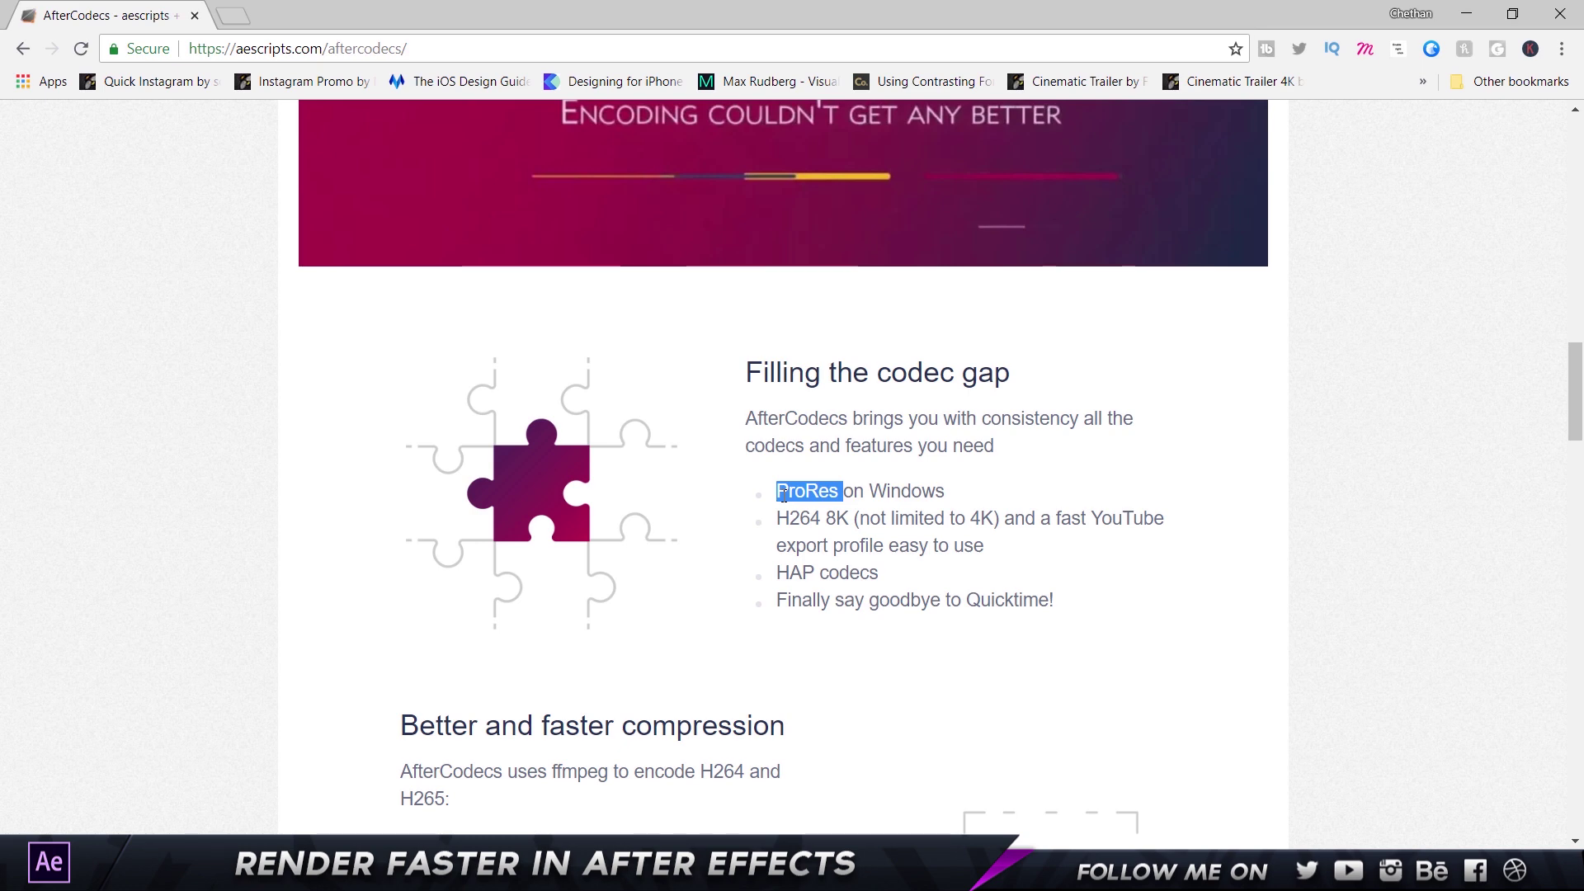
pyautogui.click(867, 490)
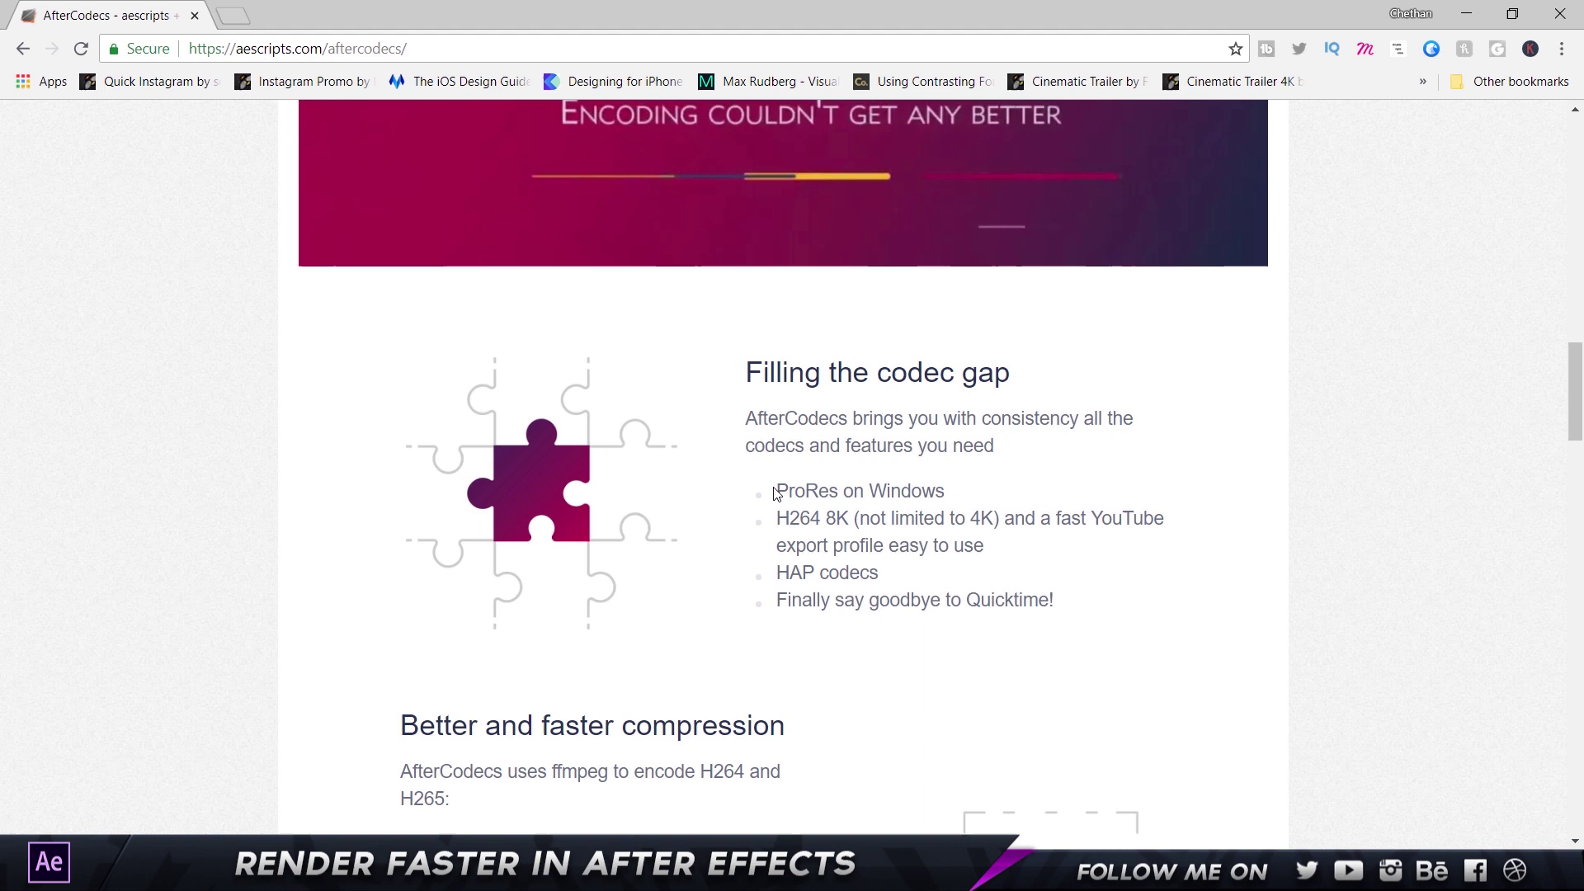
pyautogui.moveTo(776, 491); pyautogui.dragTo(921, 507)
pyautogui.click(1089, 569)
pyautogui.scroll(-4, 976, 511)
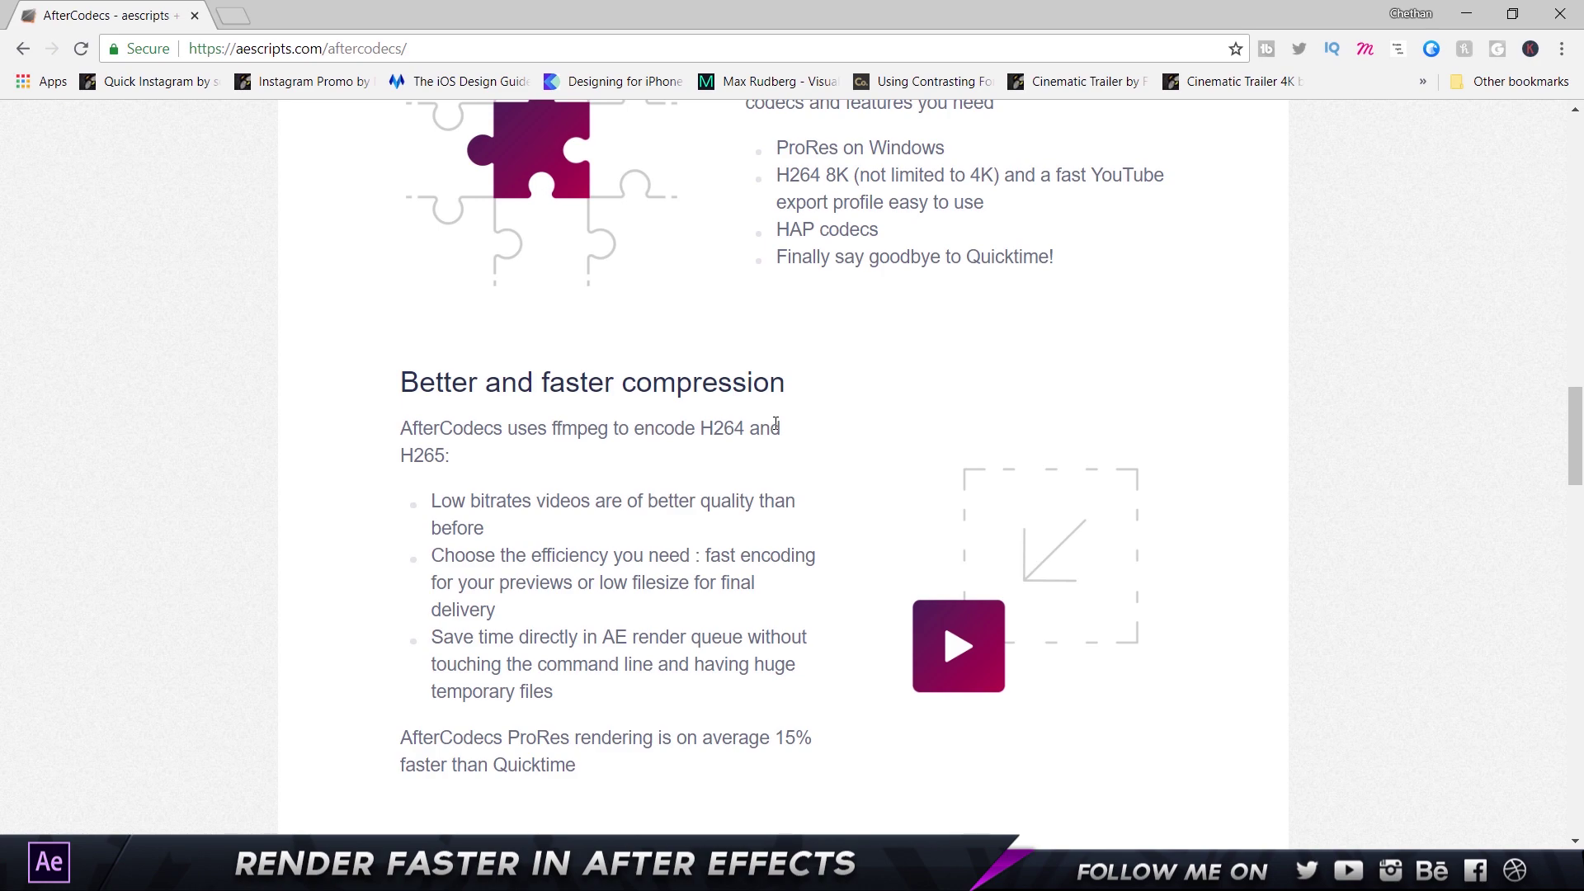
# - Highlight the 15% faster than Quicktime claim near the AE vs. AME video, then return to the promo video
pyautogui.scroll(-2, 764, 485)
pyautogui.moveTo(400, 566); pyautogui.dragTo(891, 558)
pyautogui.click(436, 596)
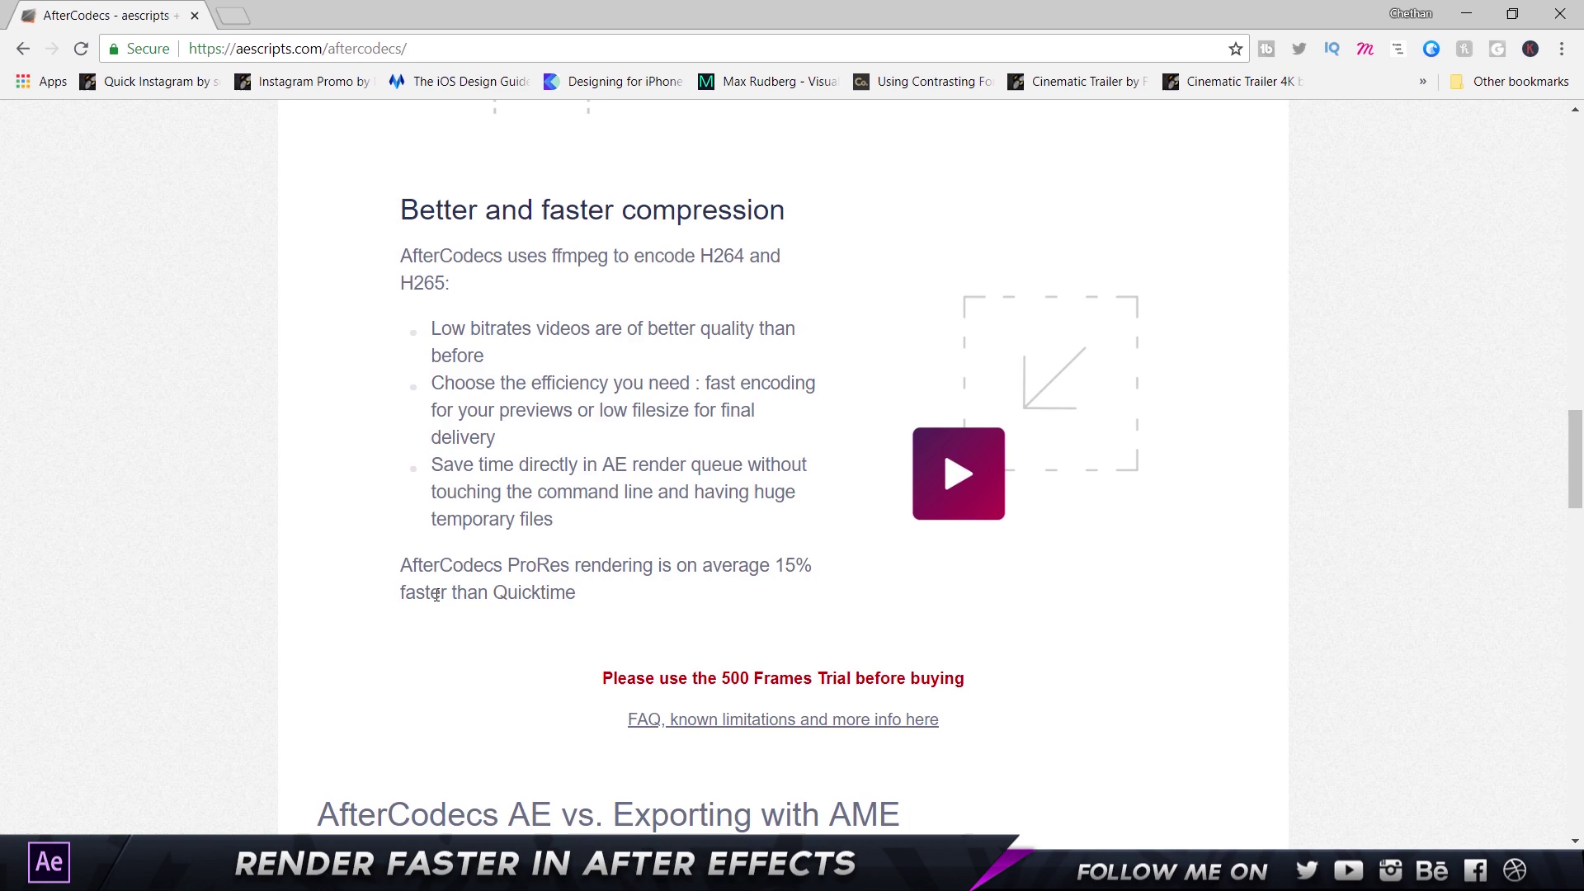
pyautogui.scroll(-7, 437, 595)
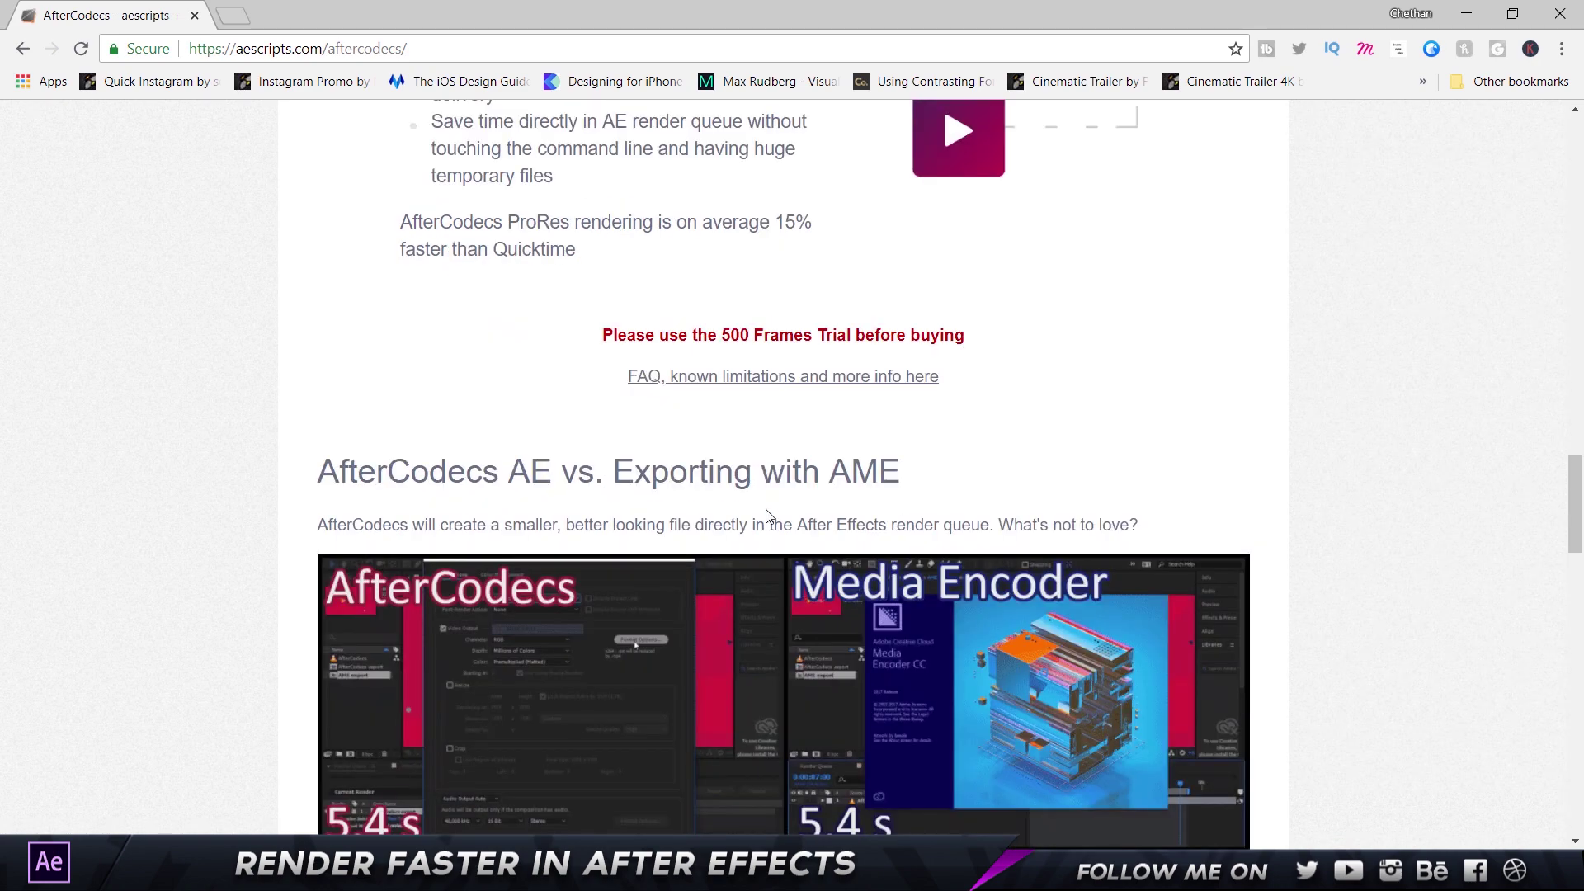
pyautogui.scroll(1, 265, 431)
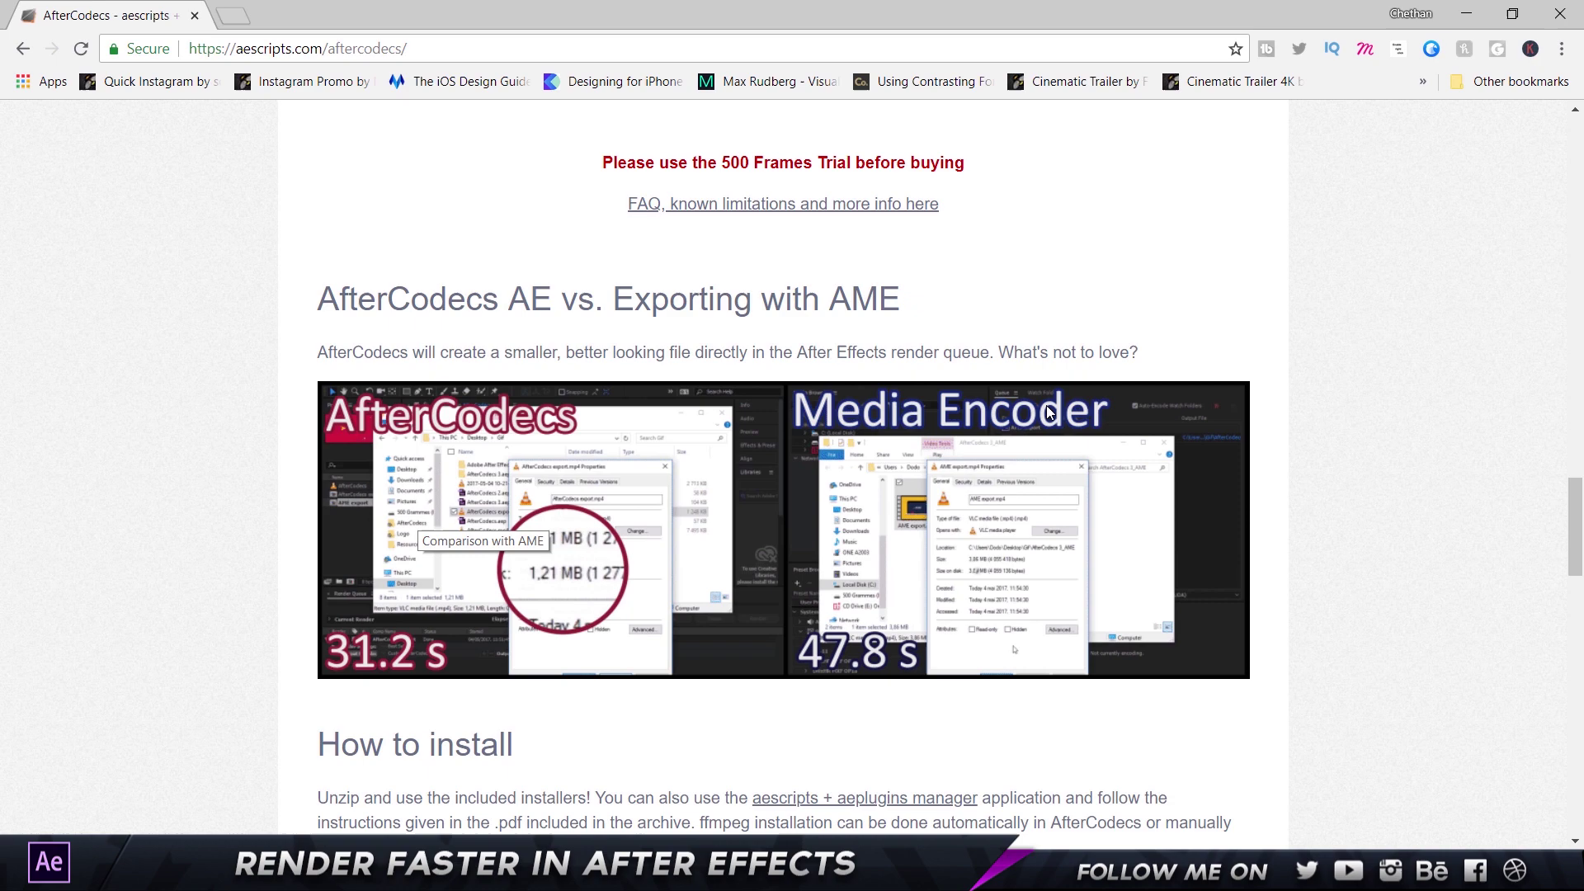
pyautogui.scroll(15, 802, 326)
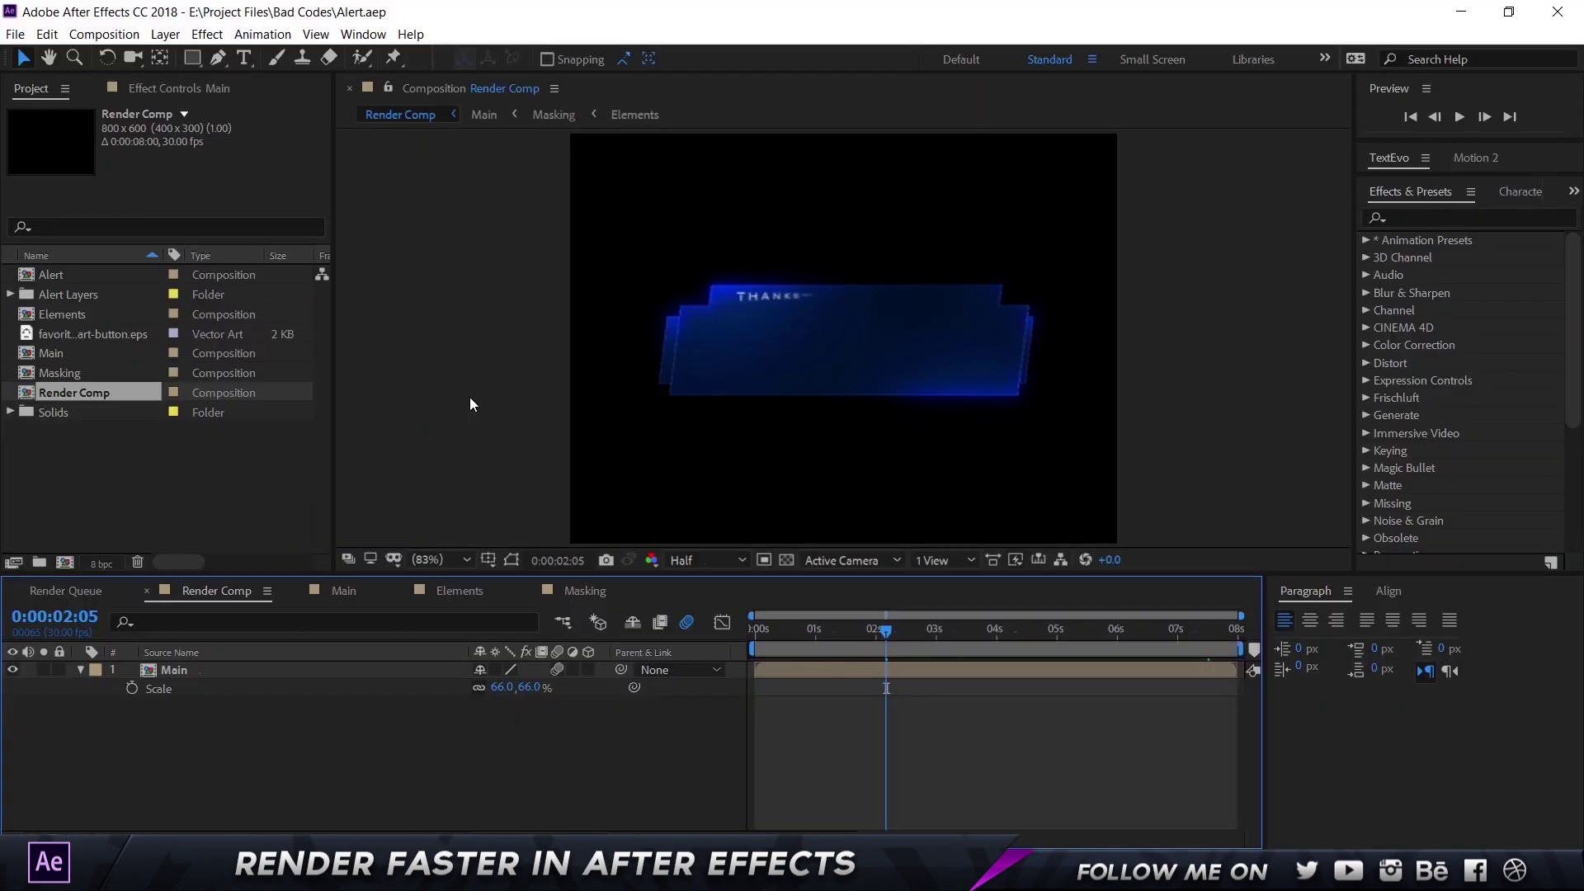
# - Move the Render Comp current time to 0:00:04:11, showing the full THANKS FOR HOSTING frame
pyautogui.click(916, 632)
pyautogui.click(1048, 632)
pyautogui.click(1130, 641)
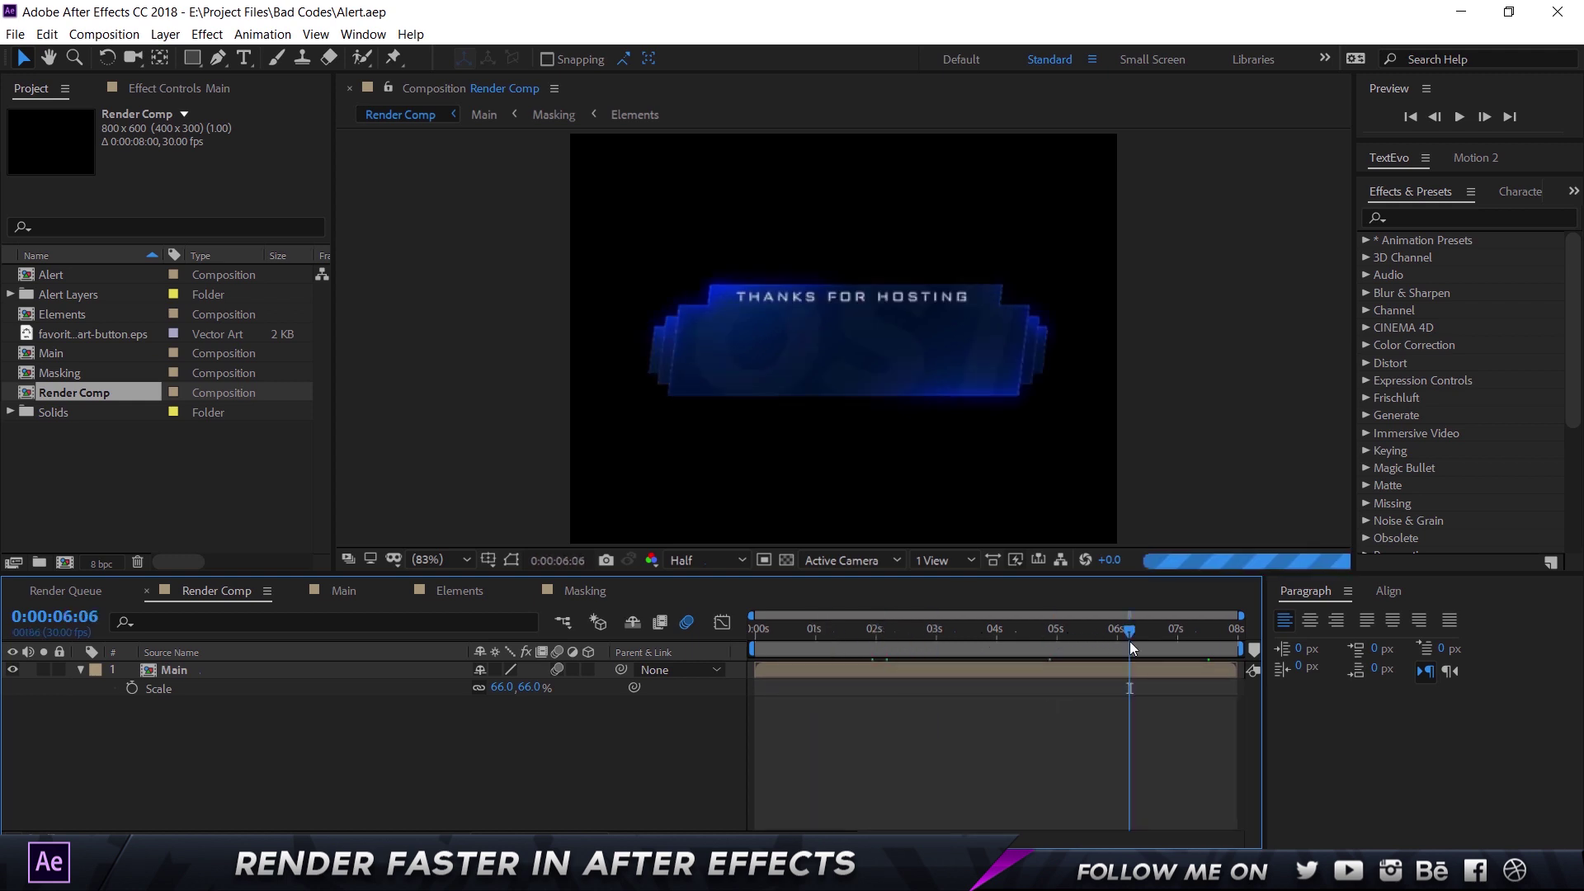
pyautogui.click(1018, 635)
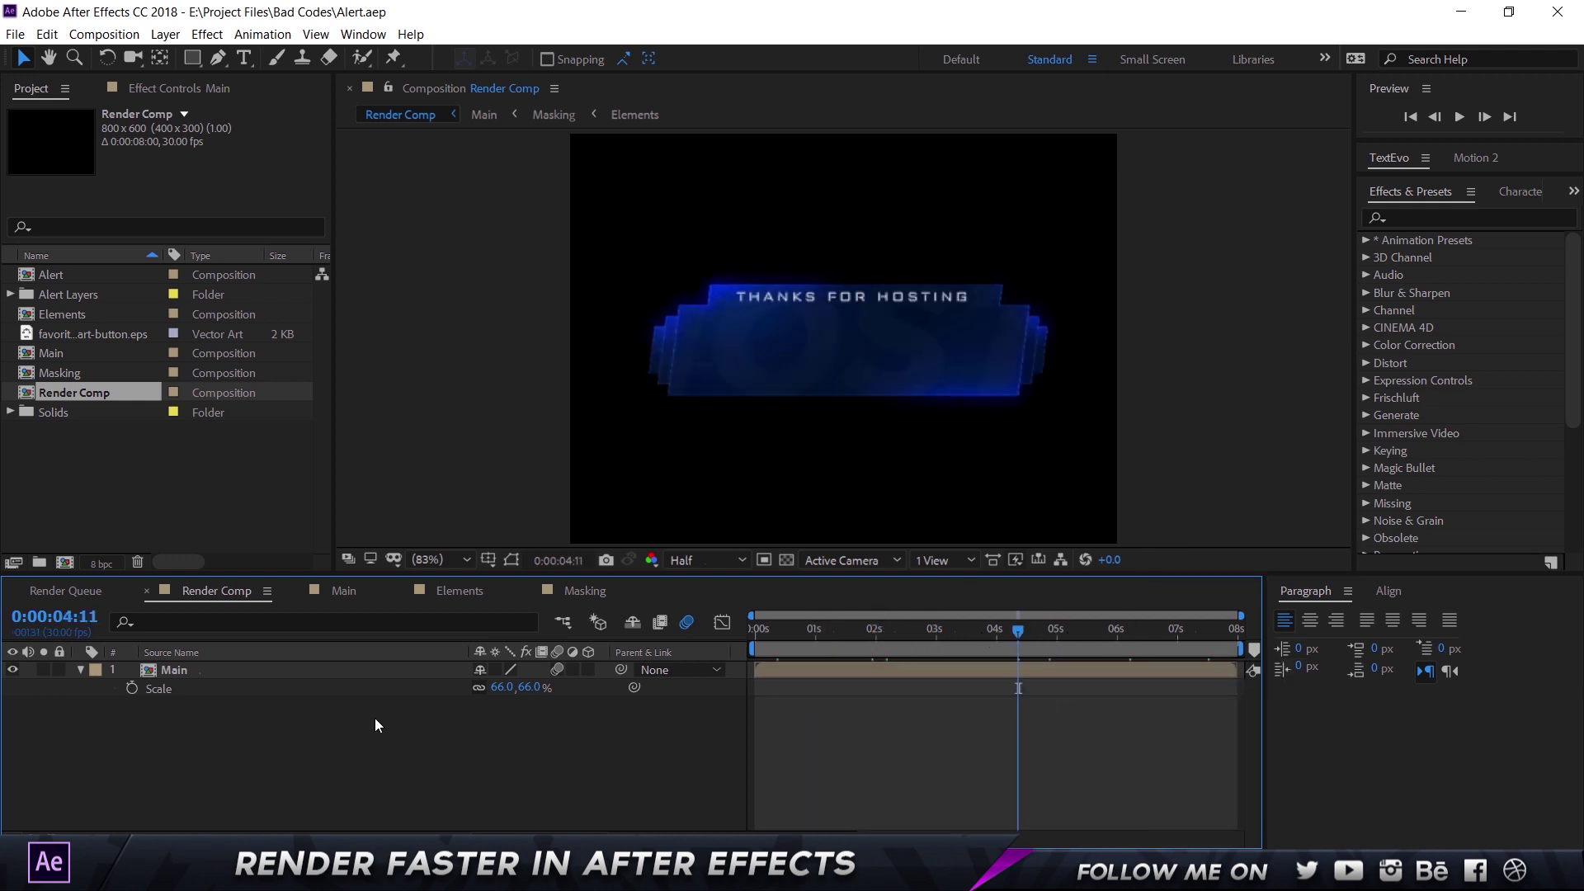
# - Add Render Comp to the Render Queue, delete the finished Hosting.mov item, and open its Lossless output module
pyautogui.click(104, 34)
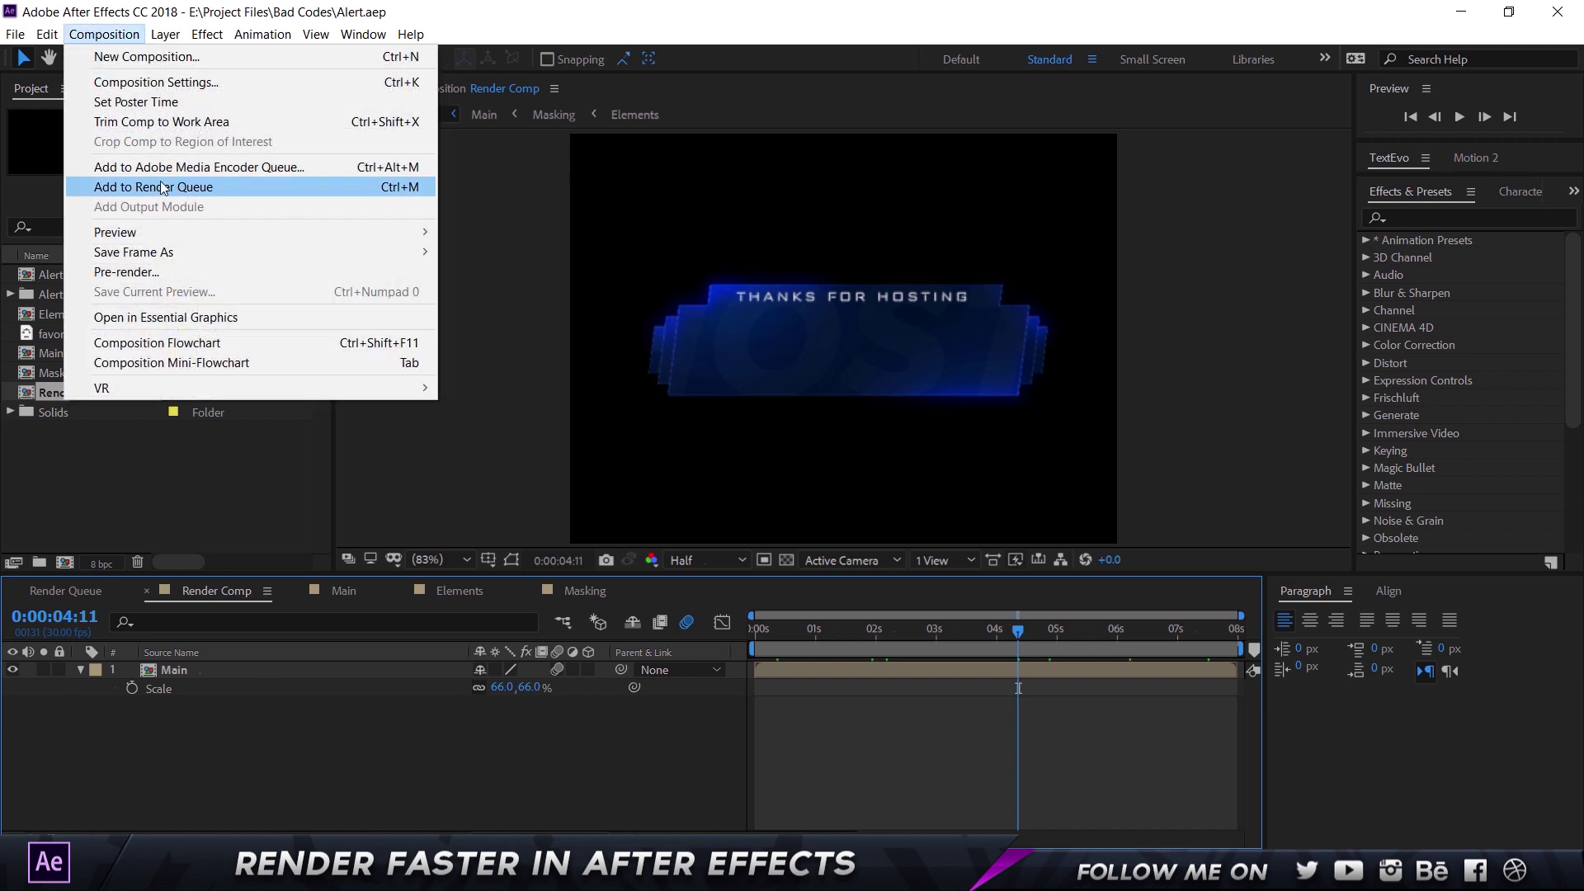
pyautogui.click(177, 185)
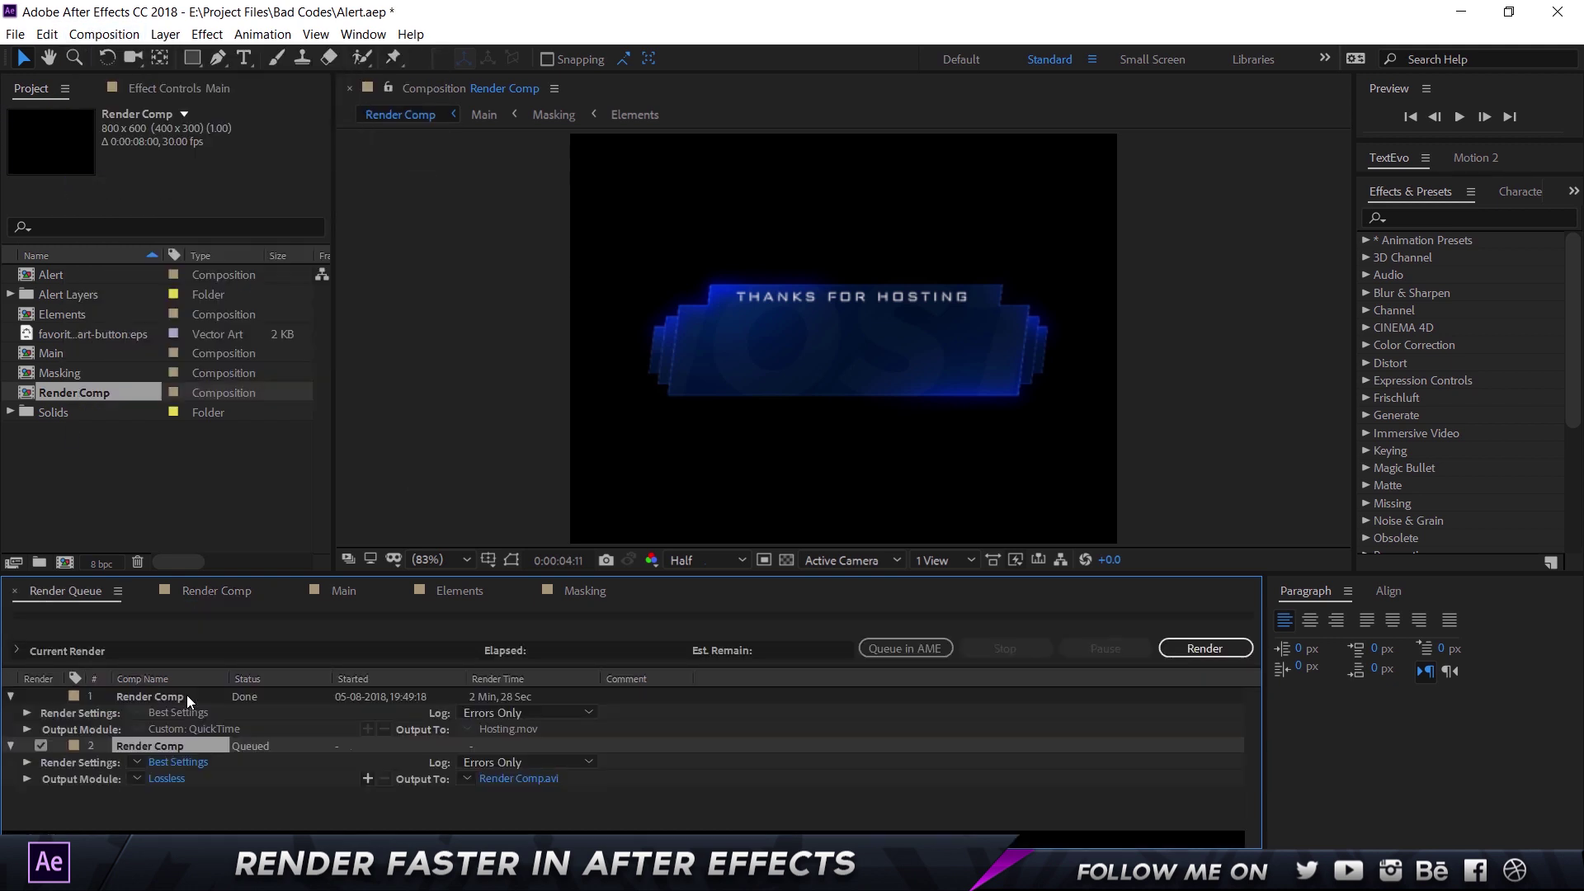
pyautogui.click(187, 695)
pyautogui.press('Delete')
pyautogui.click(168, 730)
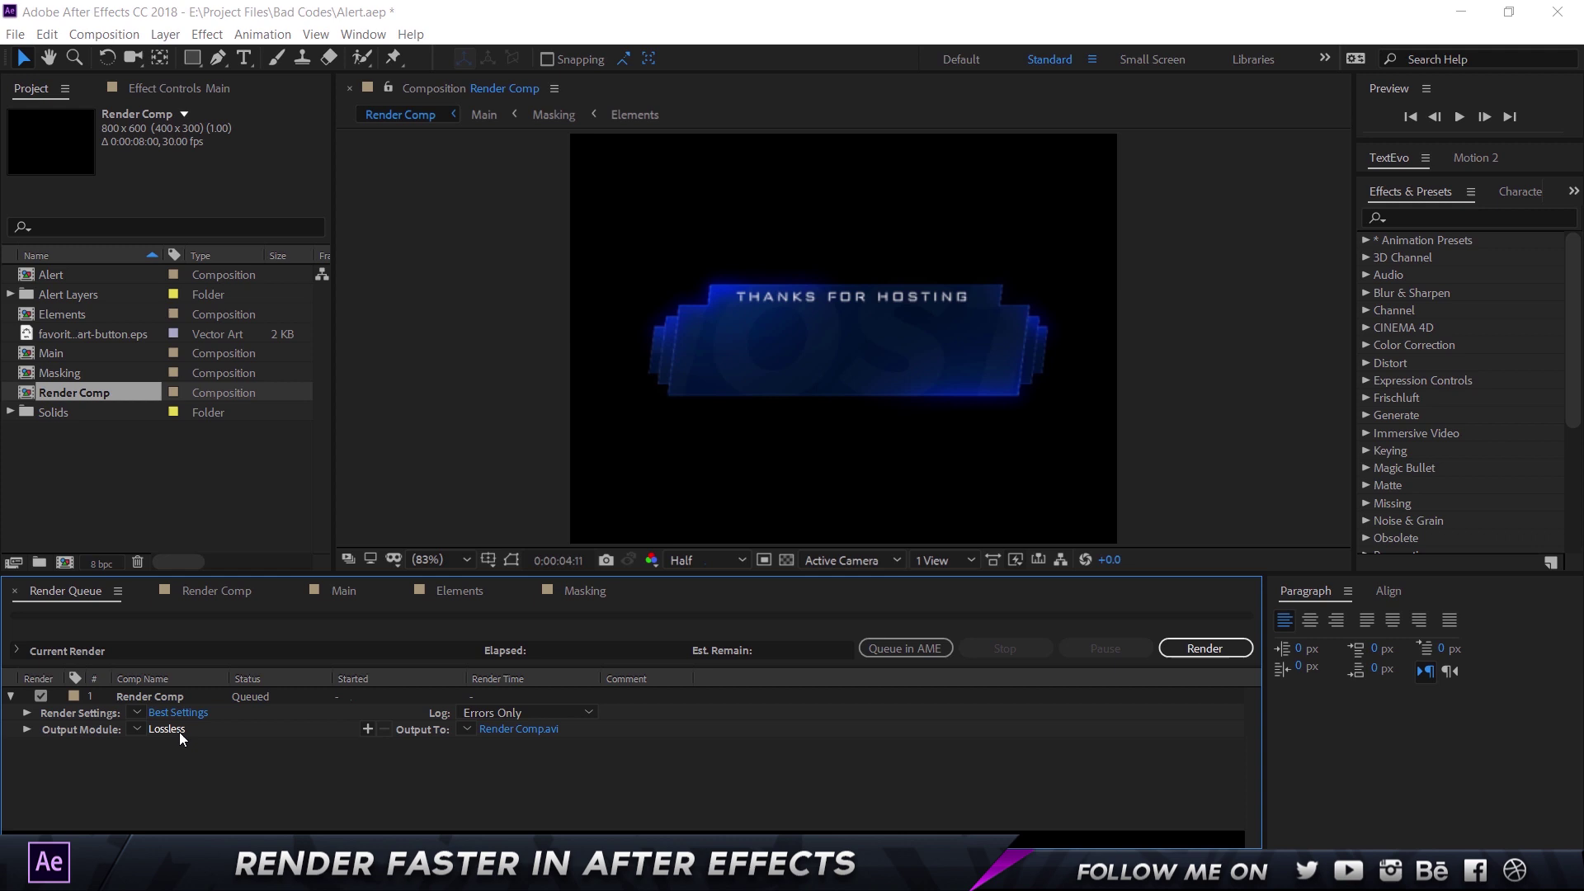
# - Set the output format to AfterCodecs .mp4 and bring up its AfterCodecs format options
pyautogui.click(386, 170)
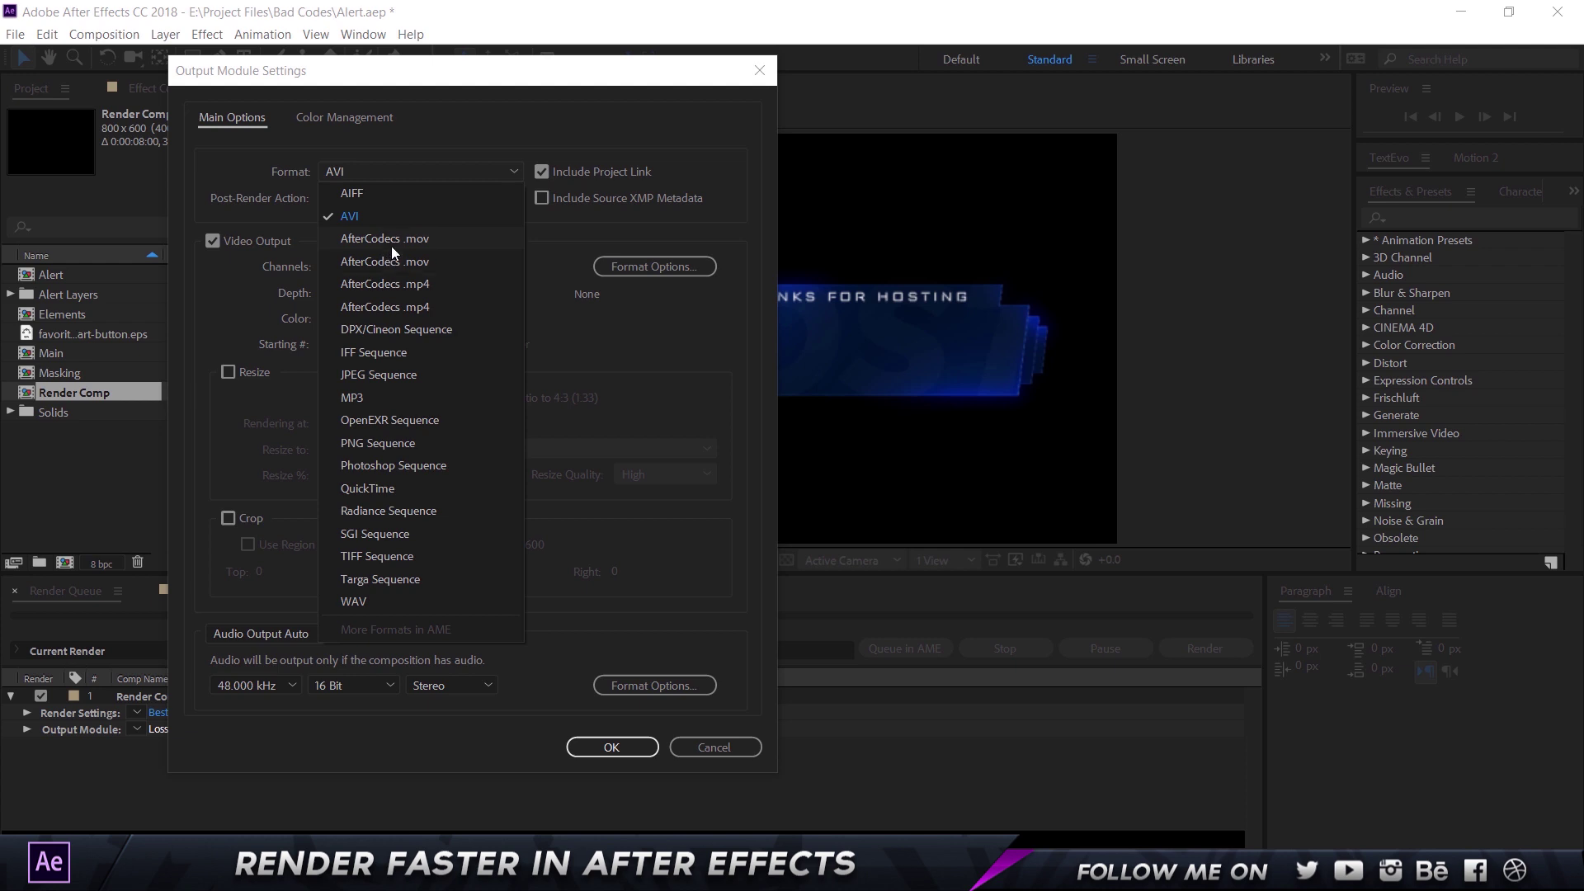
pyautogui.click(437, 289)
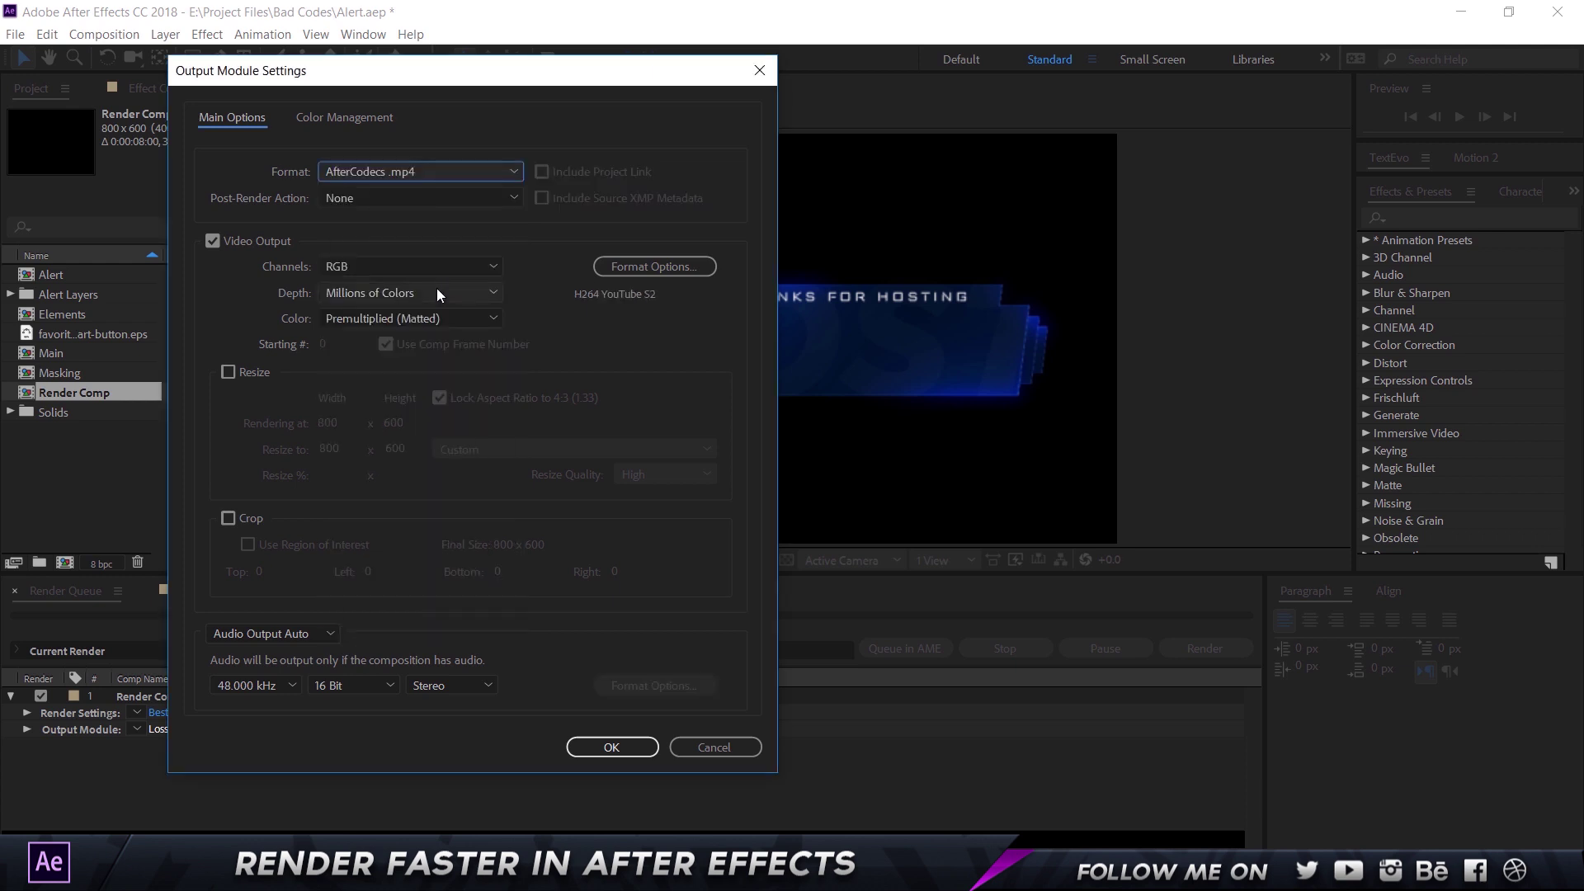
pyautogui.click(616, 264)
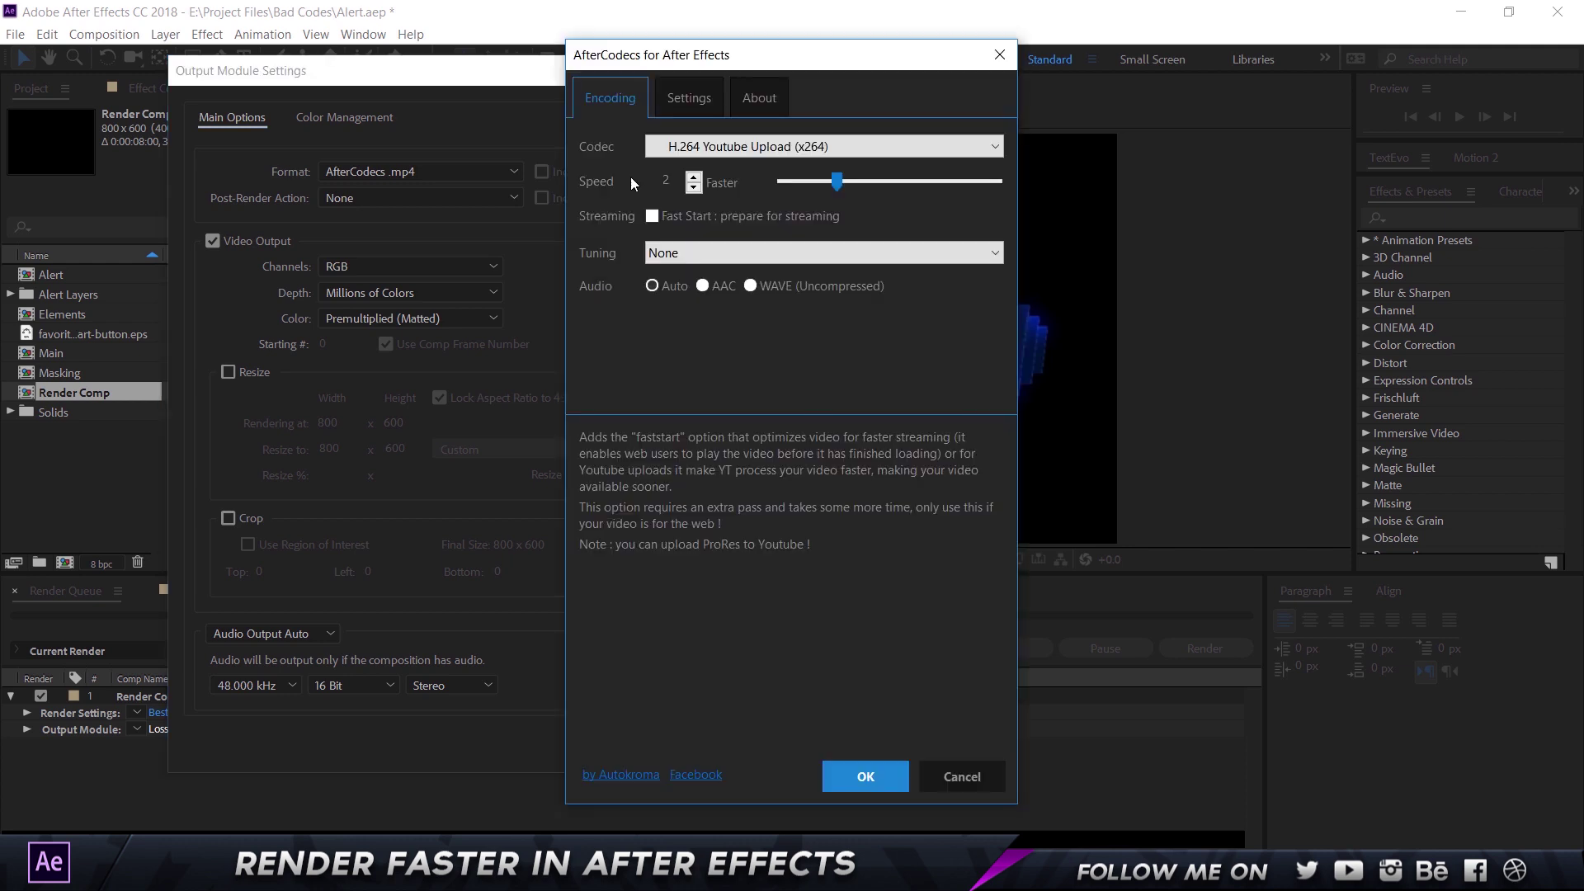
# - Change the AfterCodecs codec from H.264 Youtube Upload to H.264 (x264)
pyautogui.click(686, 147)
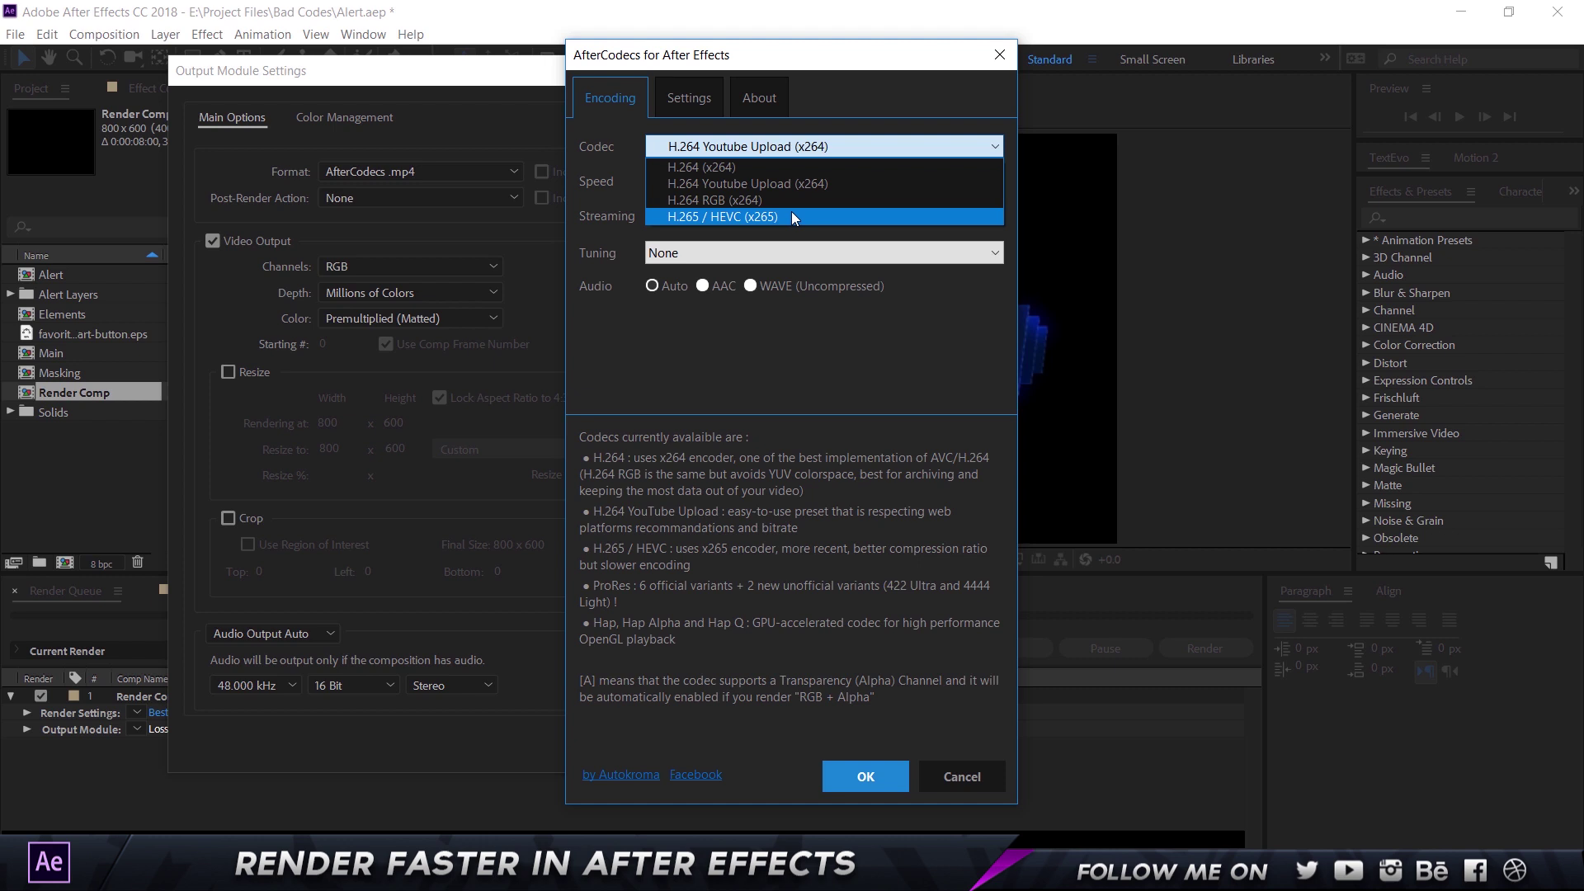
pyautogui.click(754, 167)
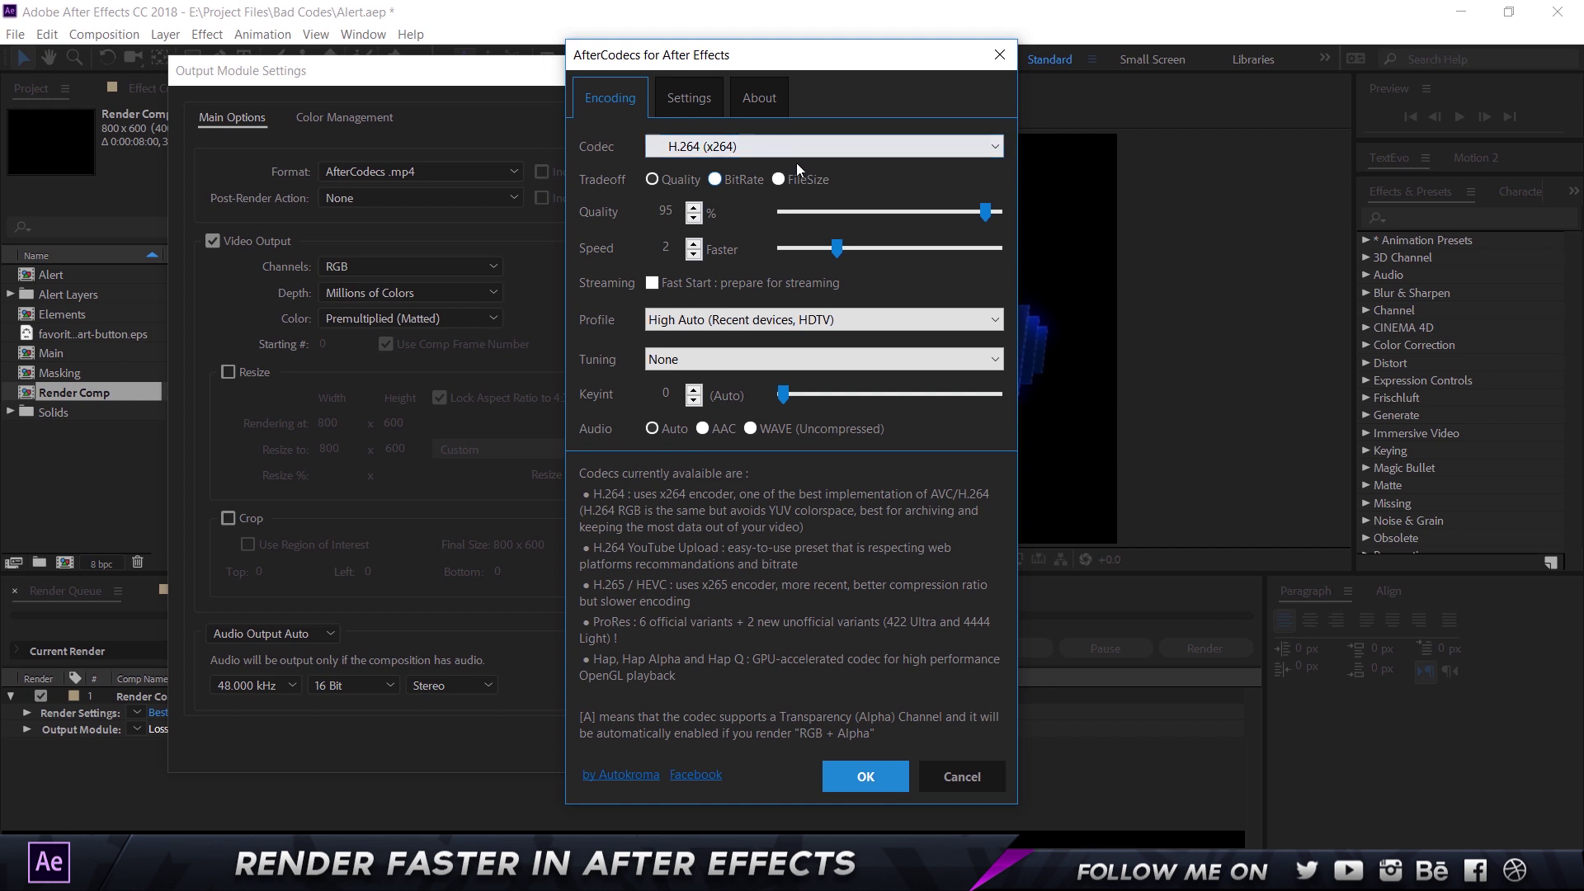
pyautogui.moveTo(743, 172)
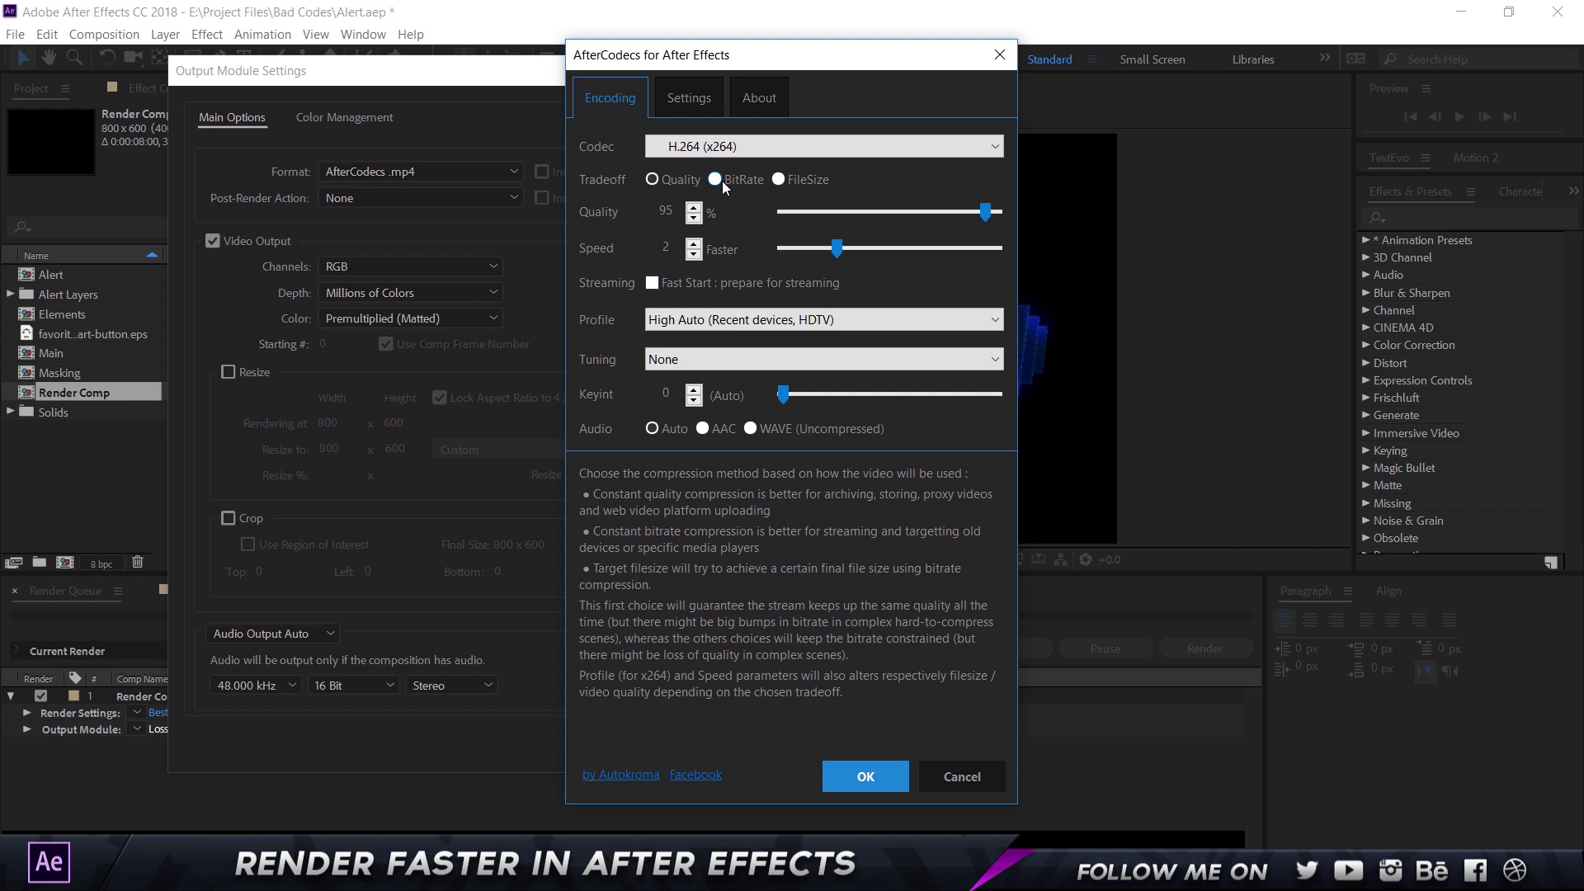
pyautogui.click(718, 181)
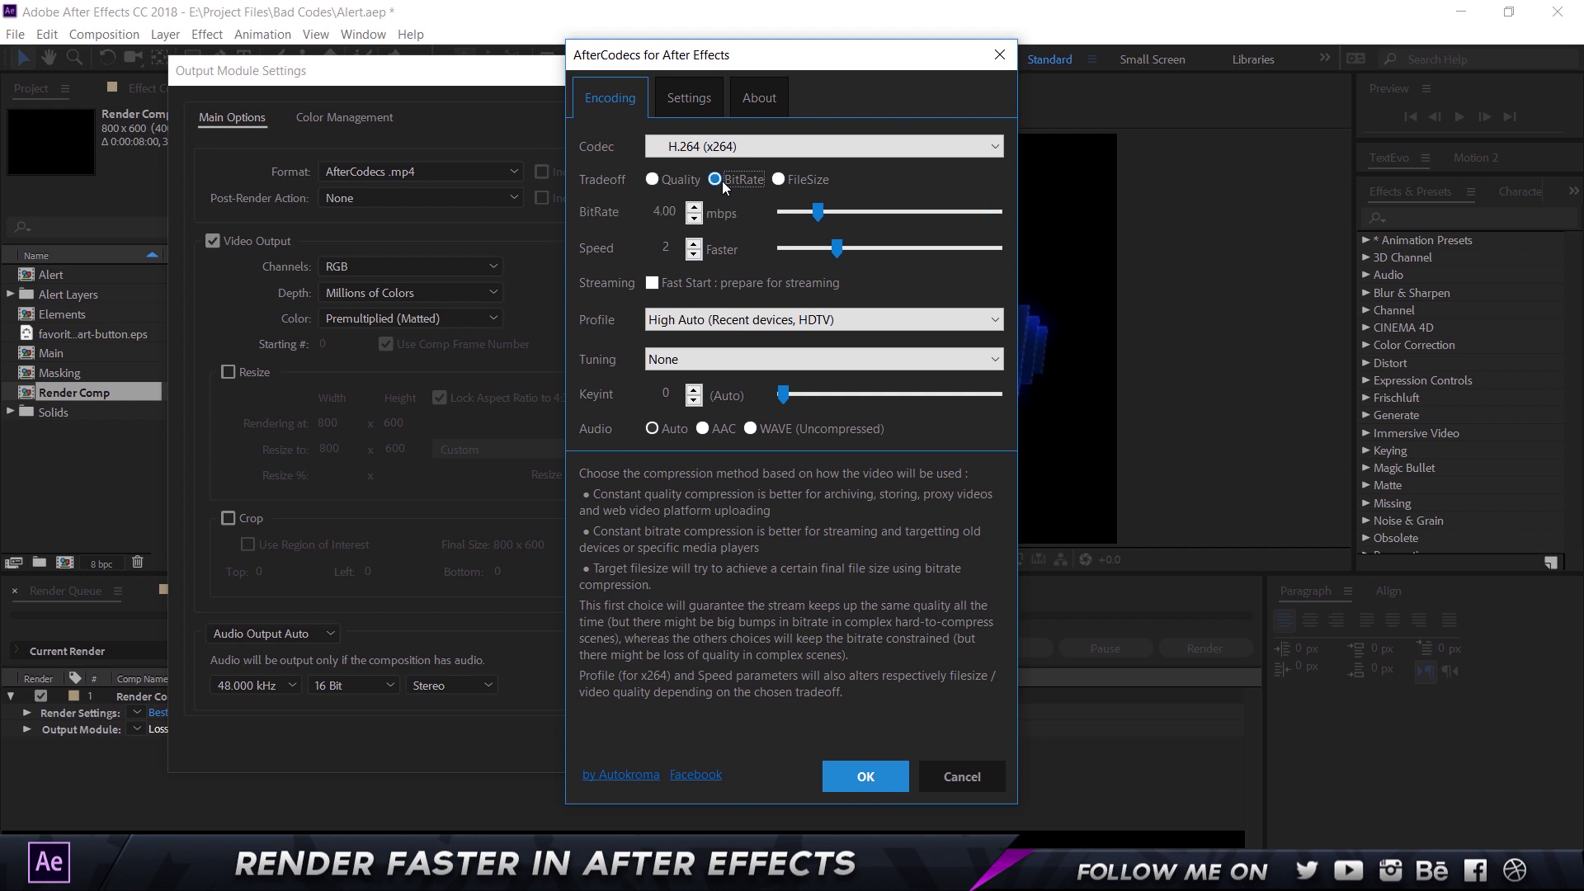
pyautogui.click(784, 184)
pyautogui.click(676, 178)
pyautogui.click(795, 184)
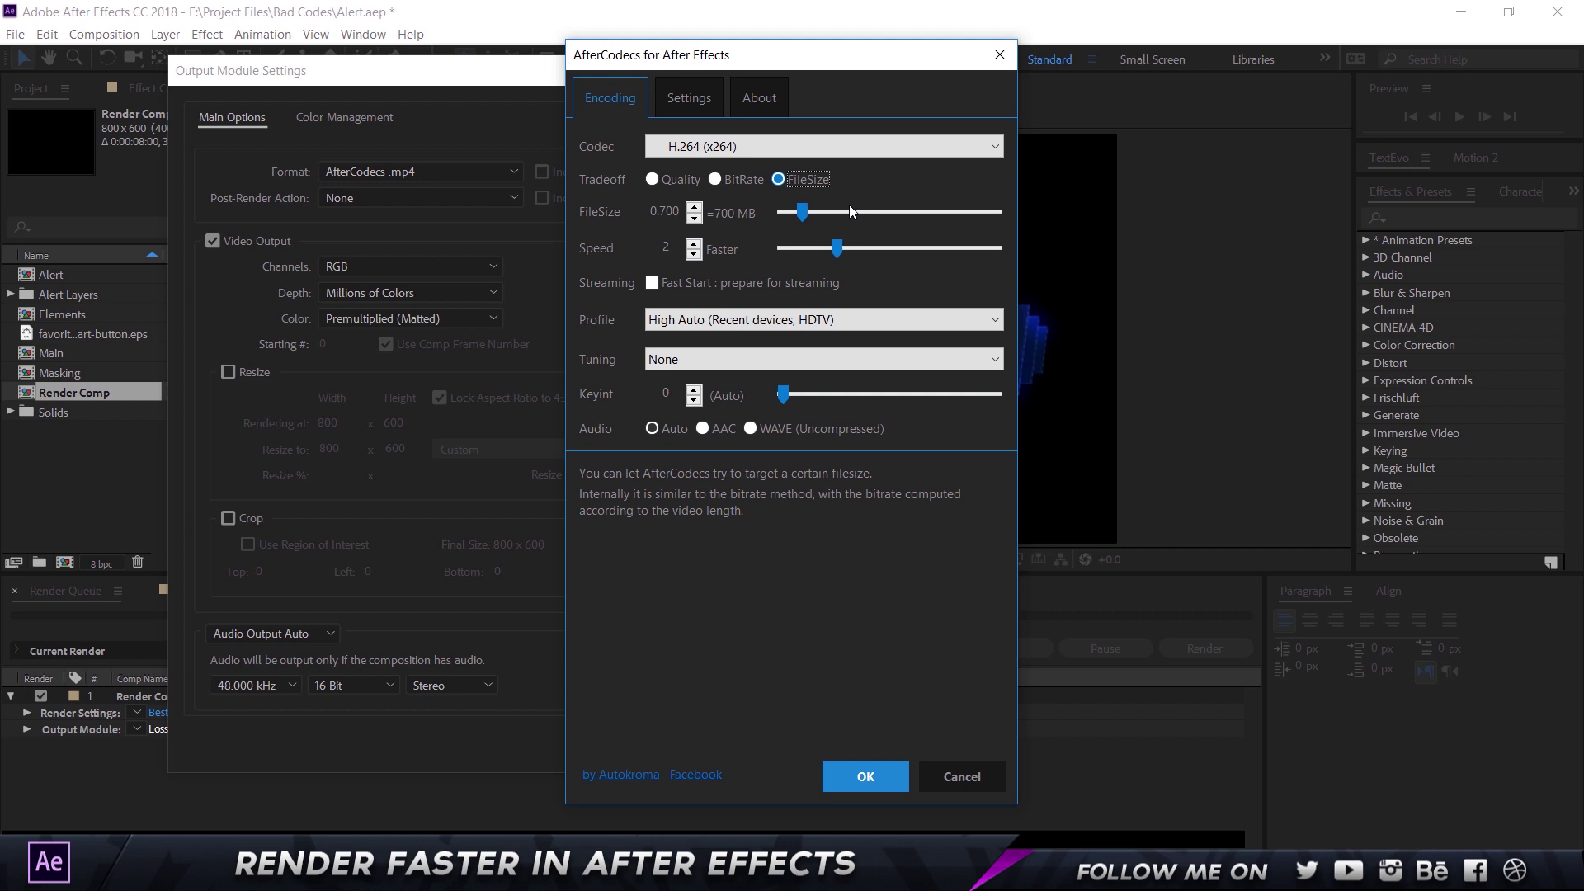
pyautogui.click(681, 182)
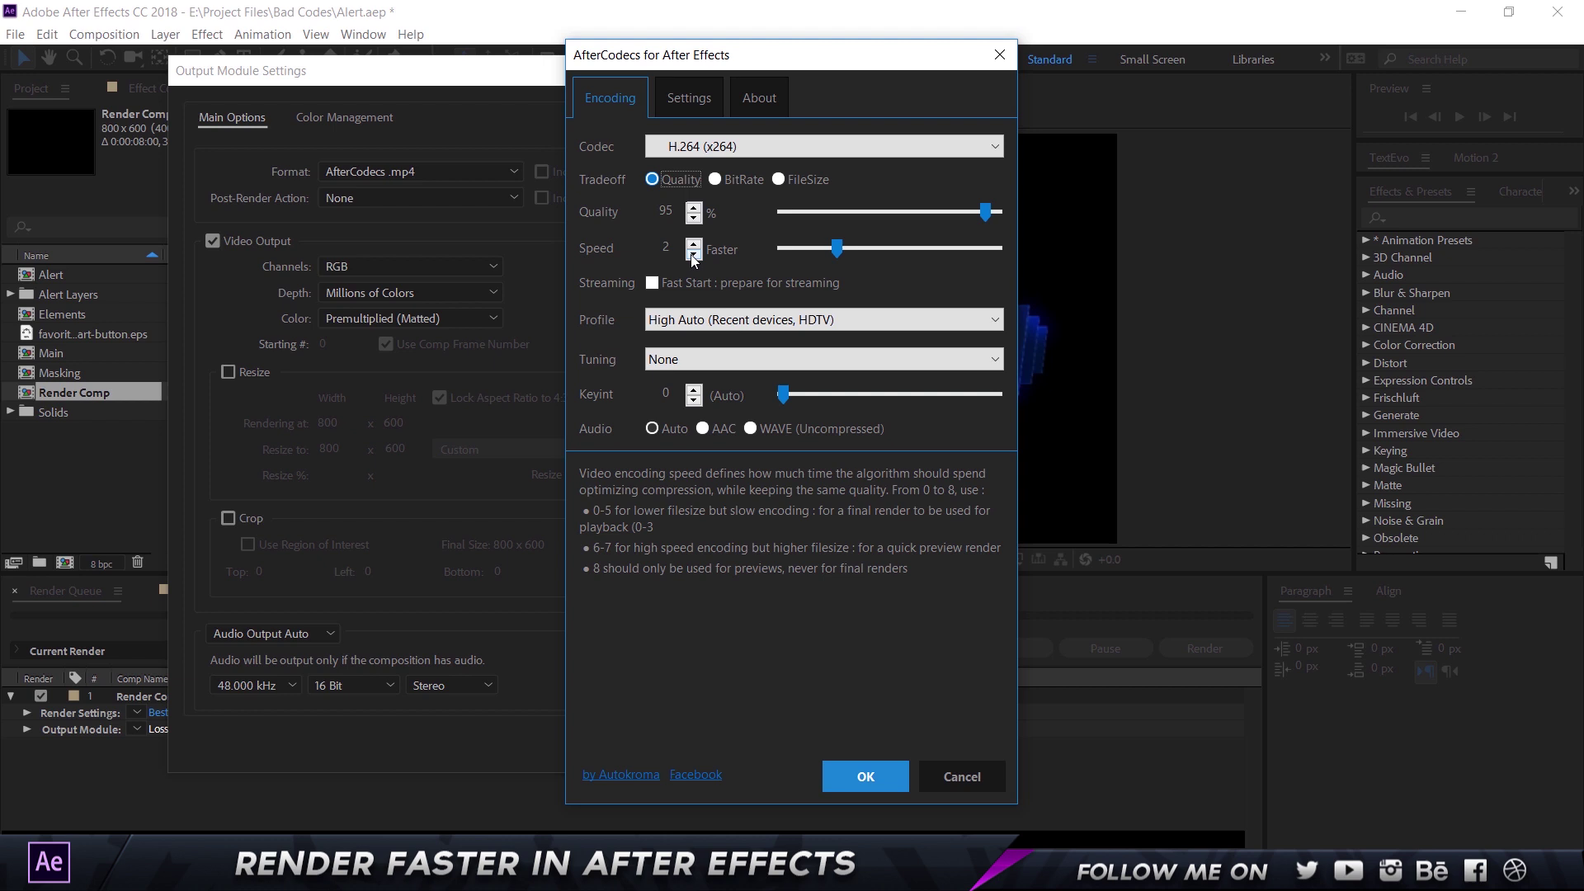
# - Toggle H.264 Fast Start on and back off, keep the High Auto profile, and view the Settings page
pyautogui.moveTo(655, 290)
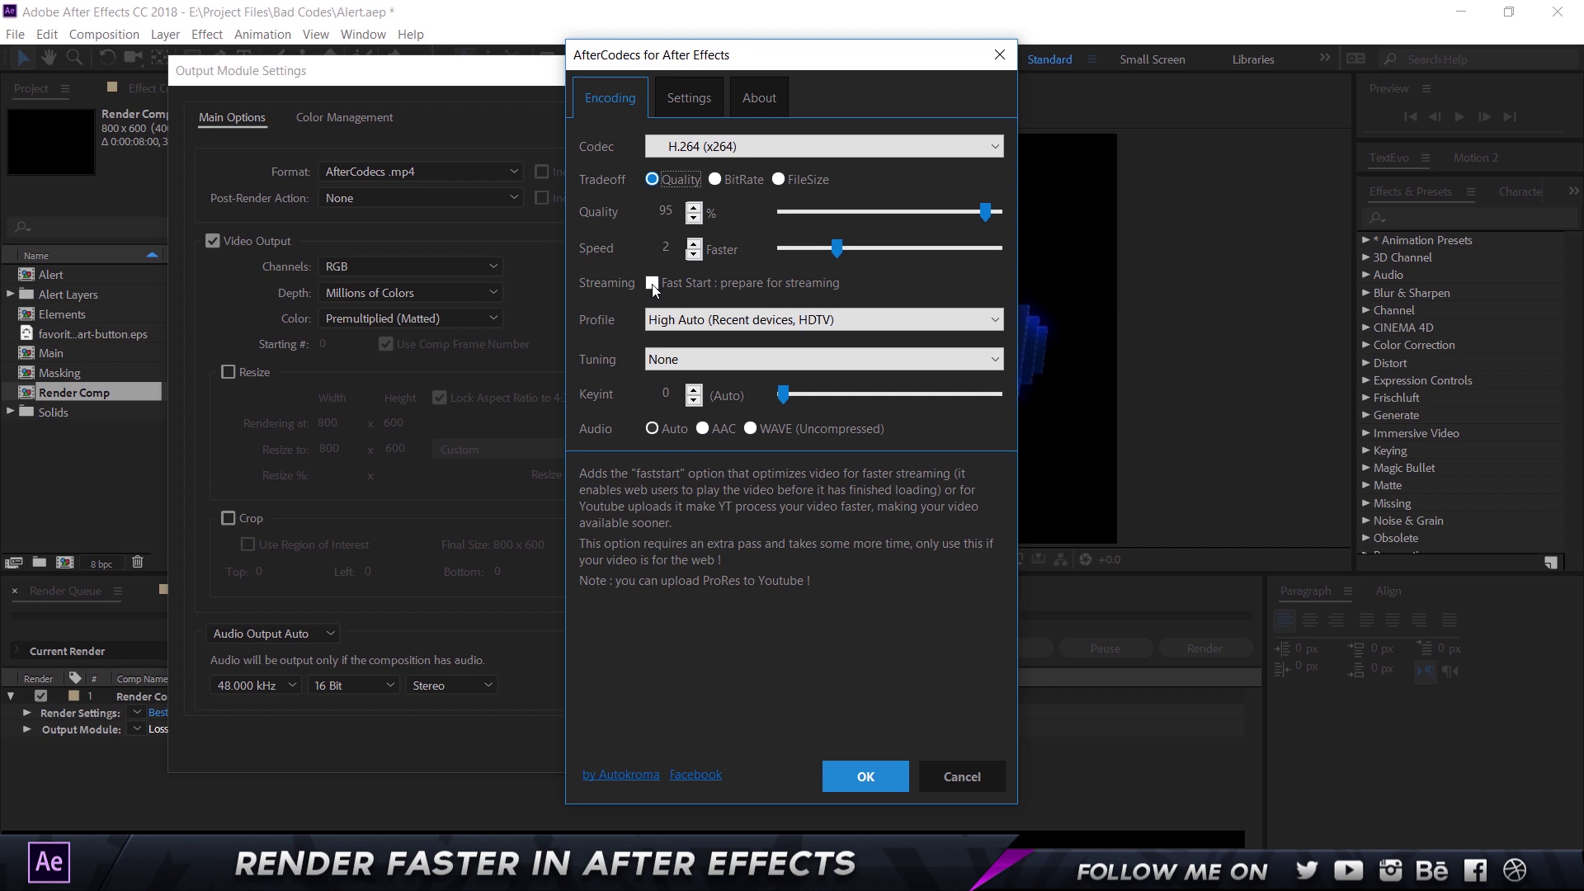
pyautogui.click(653, 284)
pyautogui.click(653, 284)
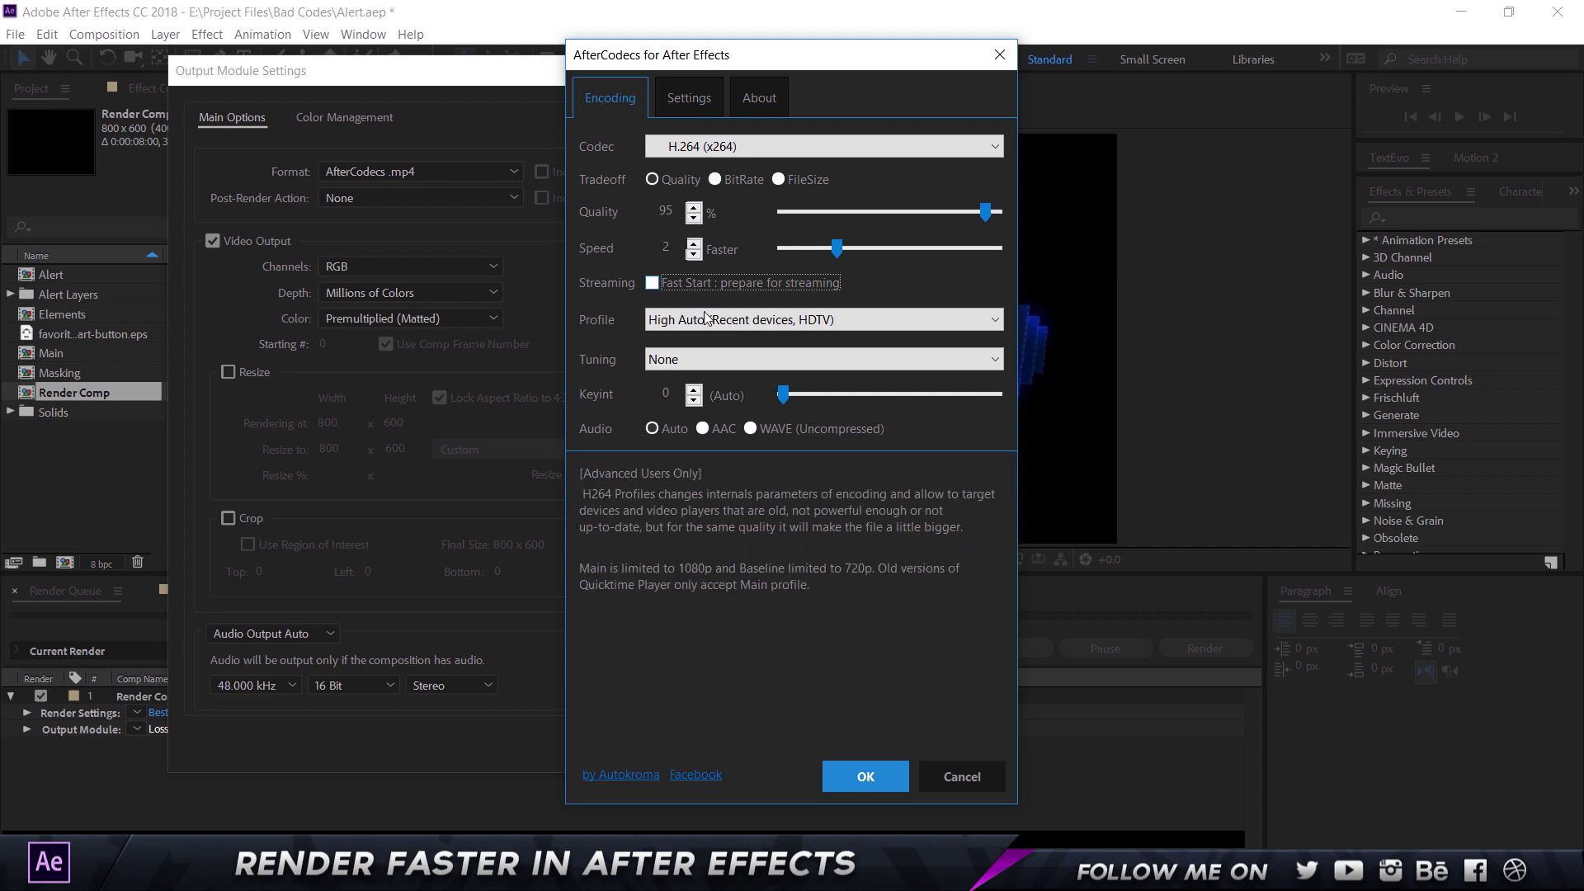
pyautogui.click(707, 317)
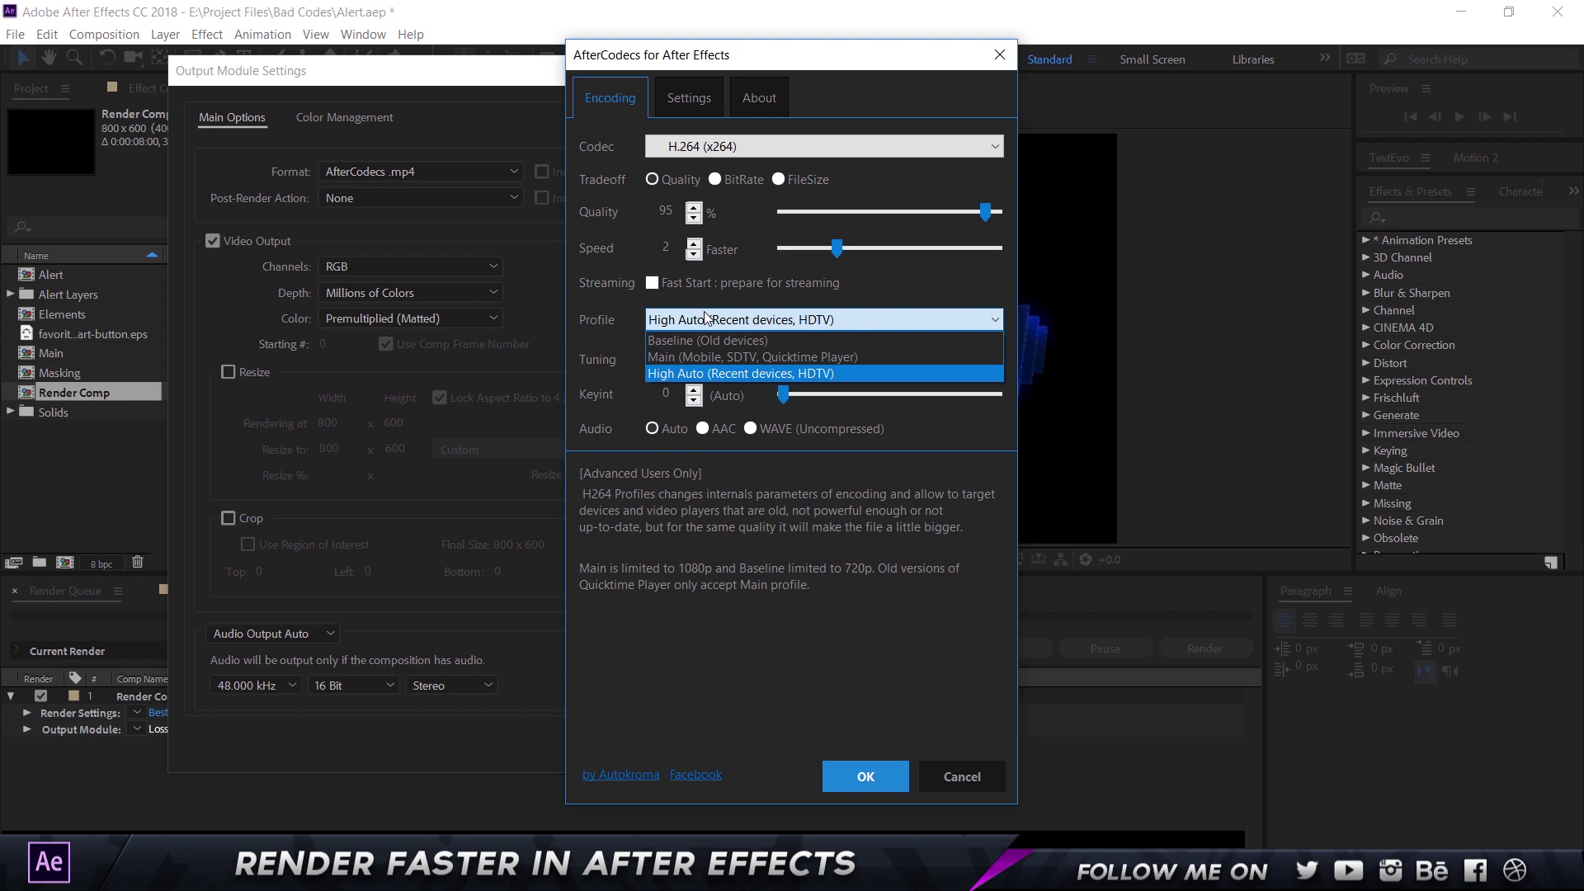
pyautogui.click(707, 318)
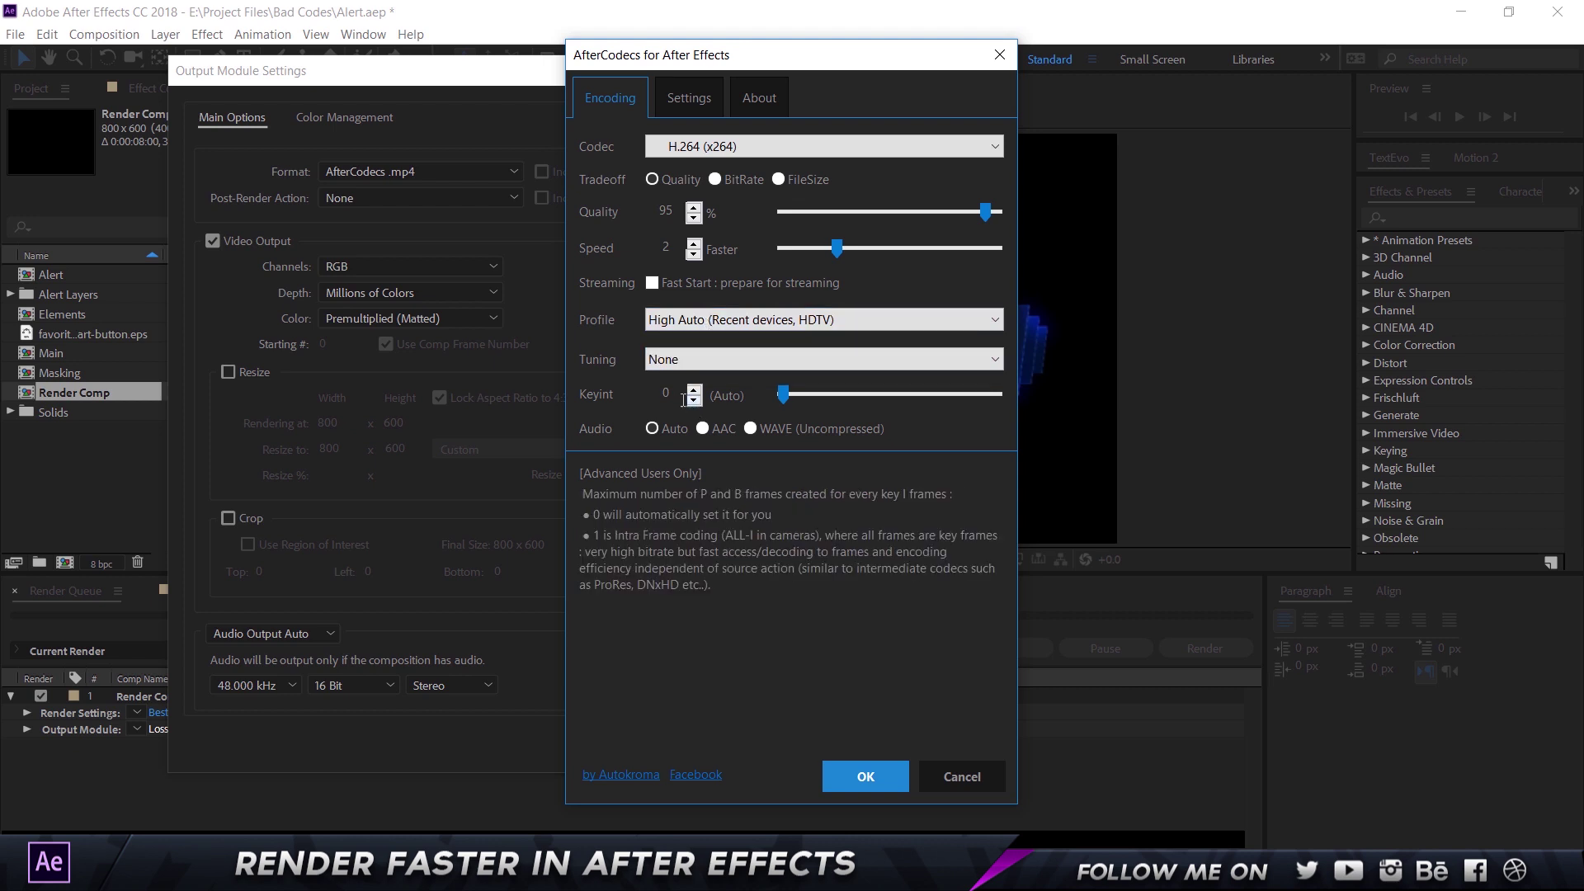
pyautogui.moveTo(826, 435)
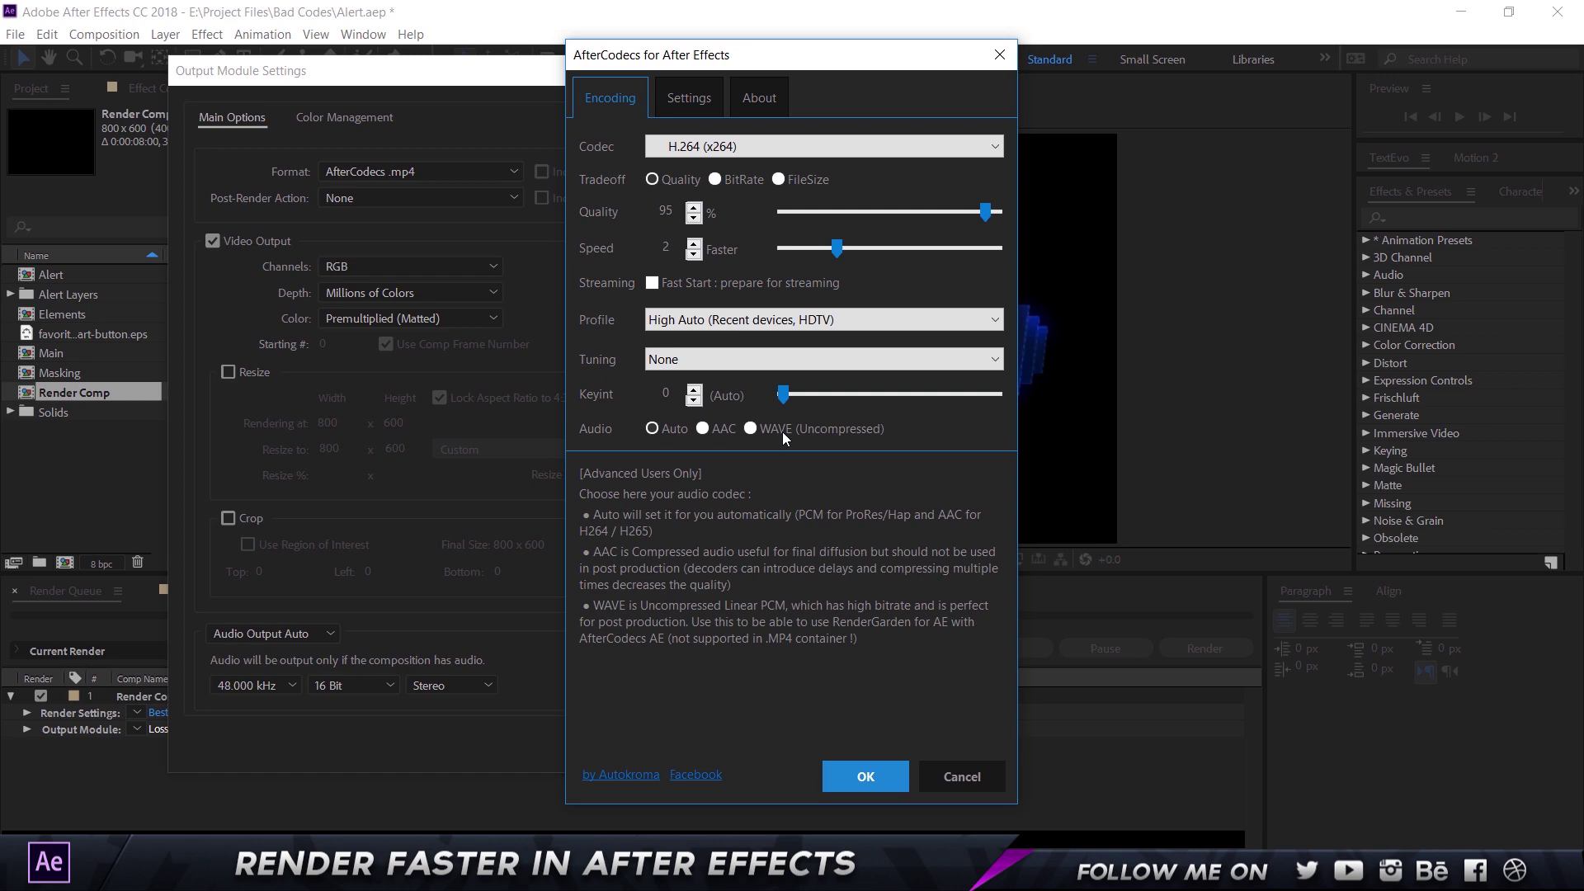
pyautogui.click(694, 96)
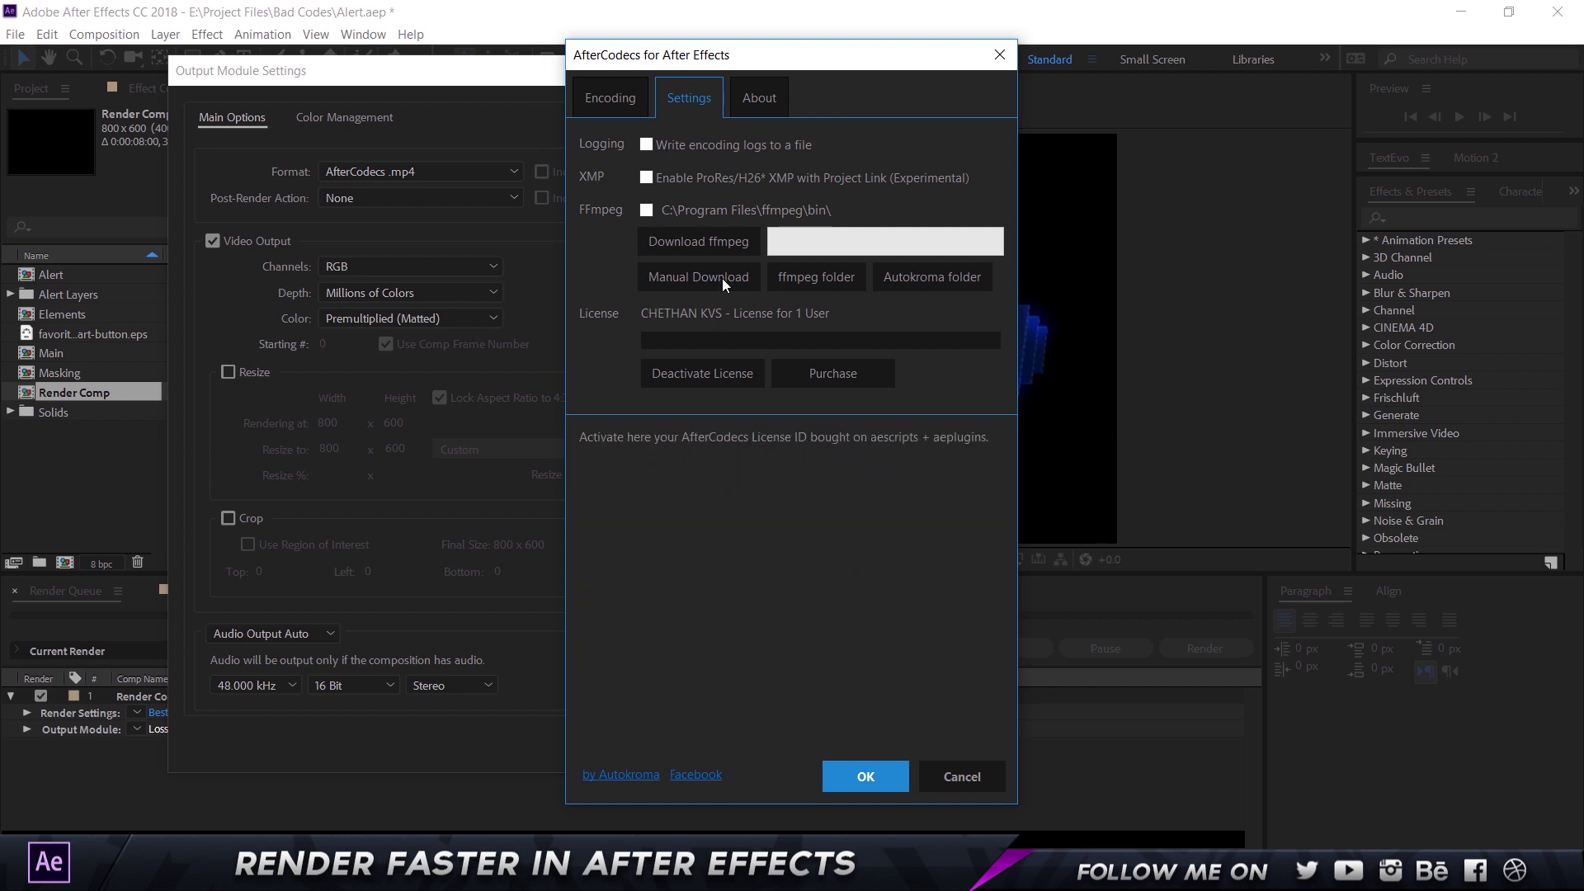
# - Check the About page, then switch the codec to H.264 Youtube Upload (x264)
pyautogui.click(759, 101)
pyautogui.click(617, 95)
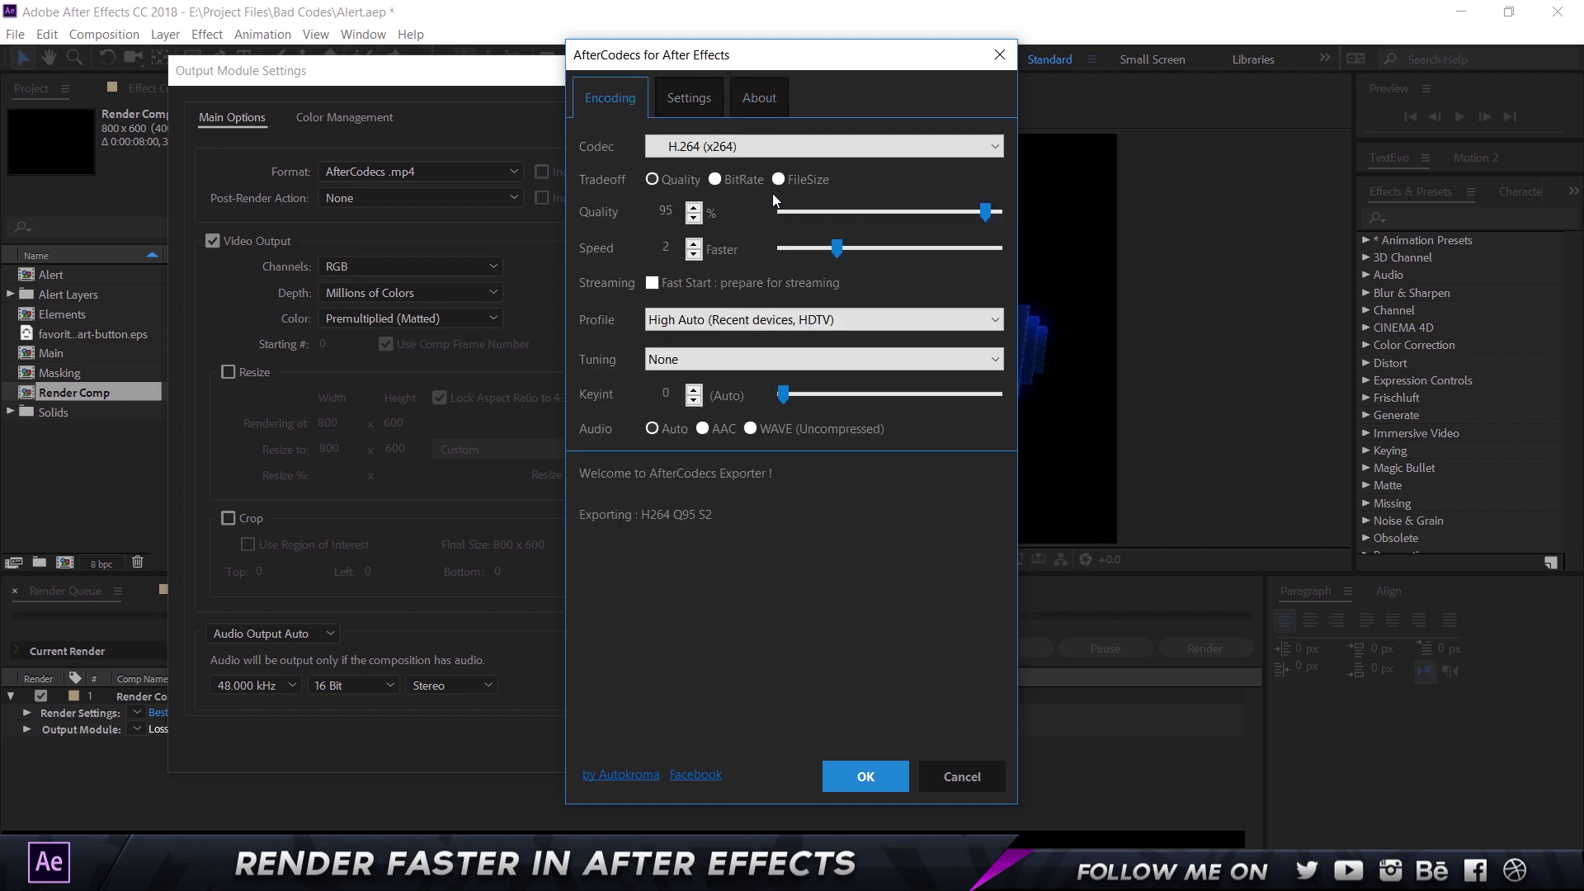
pyautogui.click(733, 147)
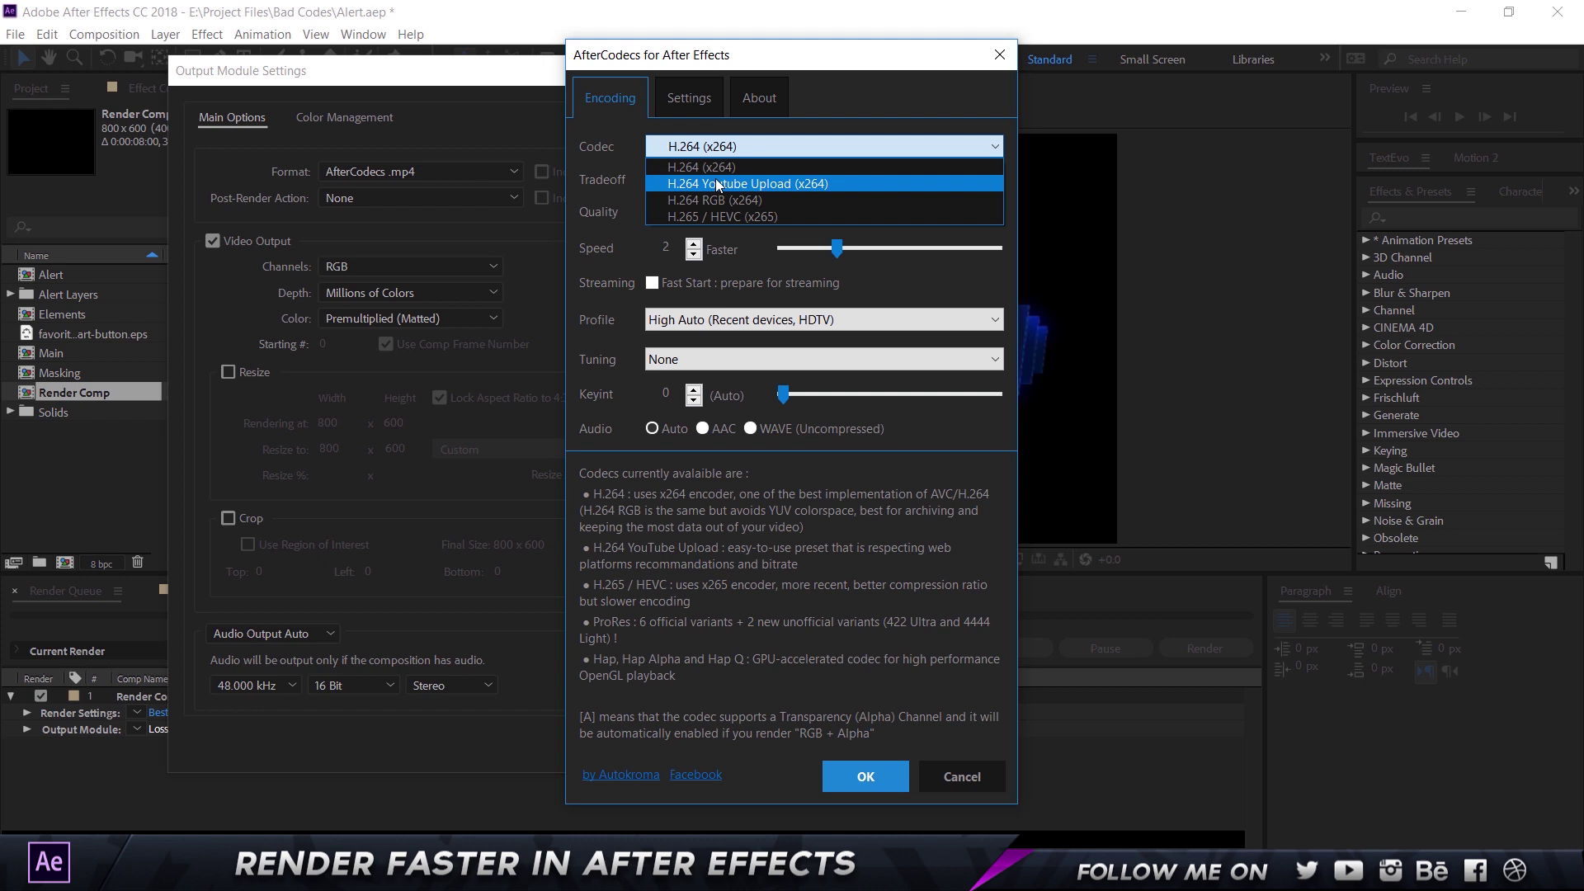
pyautogui.click(722, 183)
# - Glance at the Settings page, then switch the codec to H.265 / HEVC (x265)
pyautogui.moveTo(730, 221)
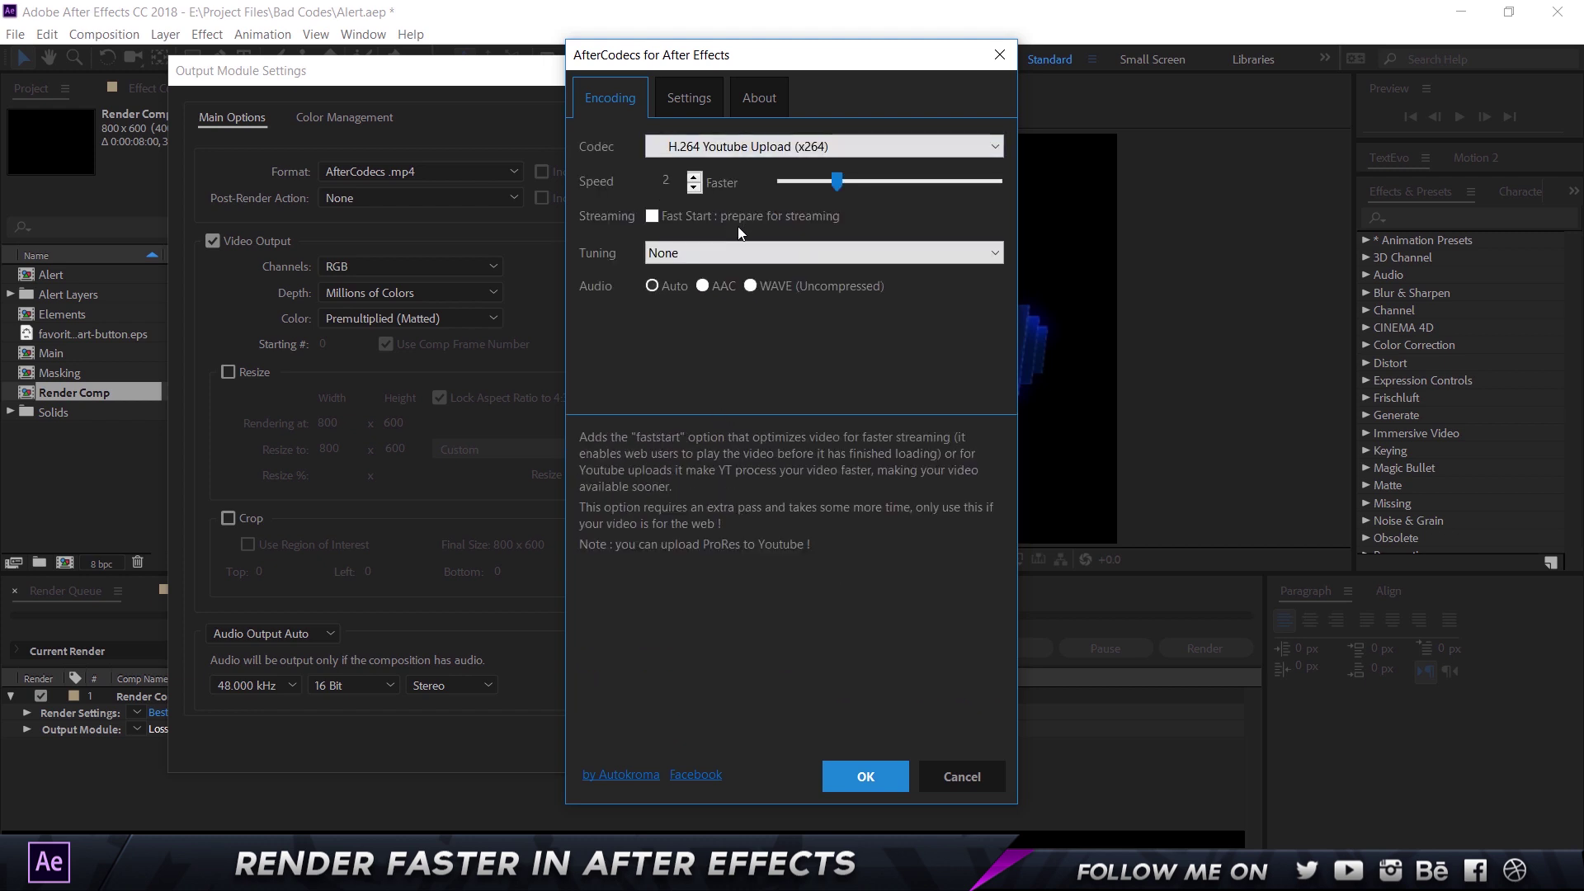
pyautogui.click(697, 96)
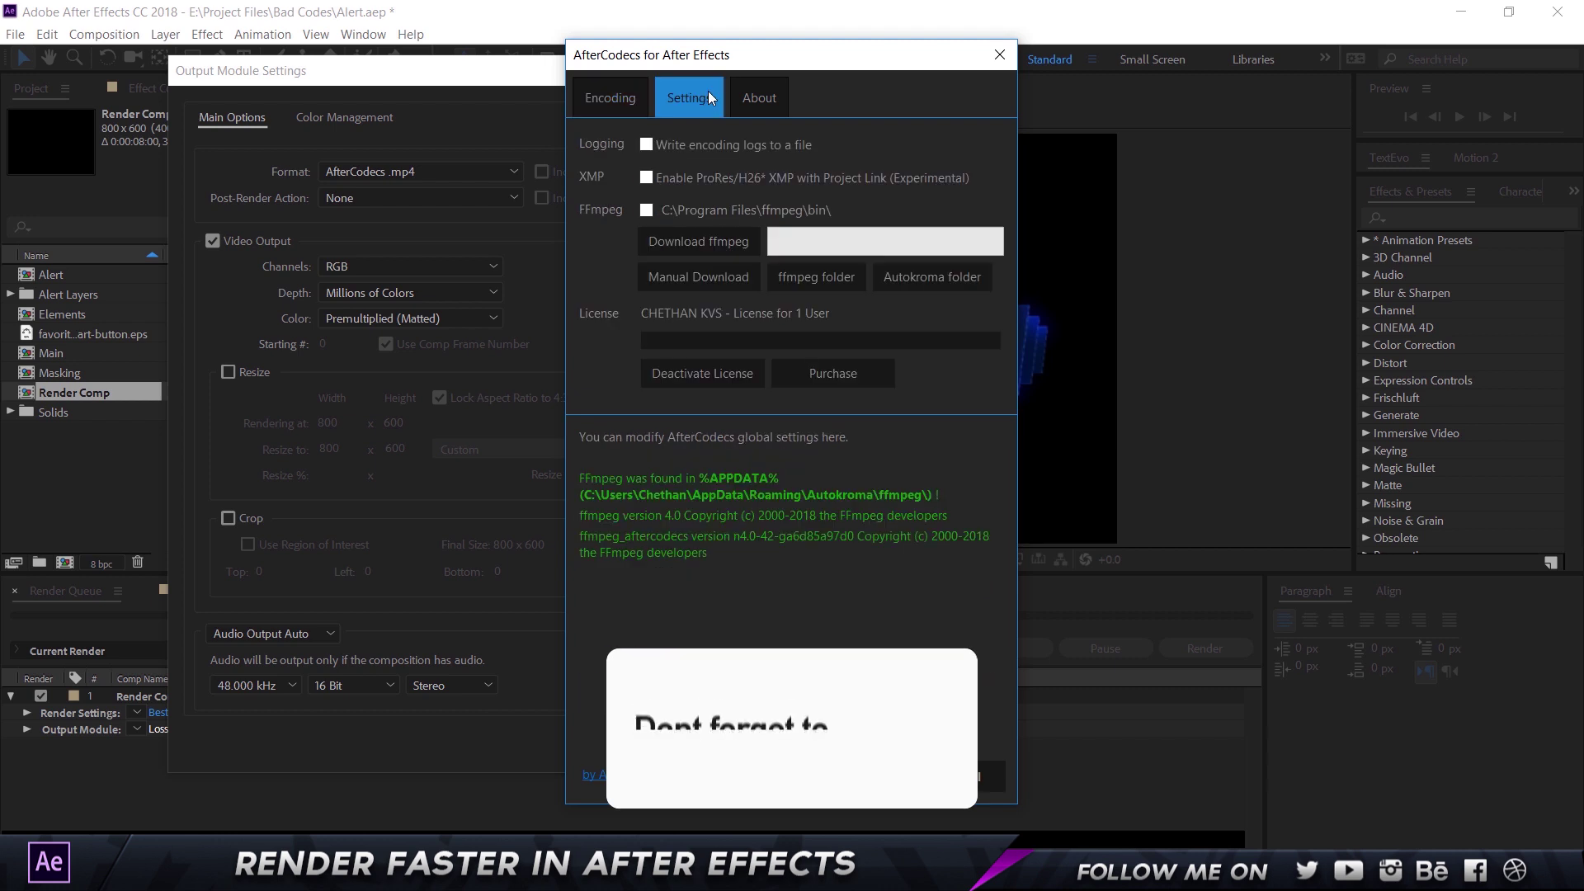
pyautogui.click(614, 114)
pyautogui.click(764, 149)
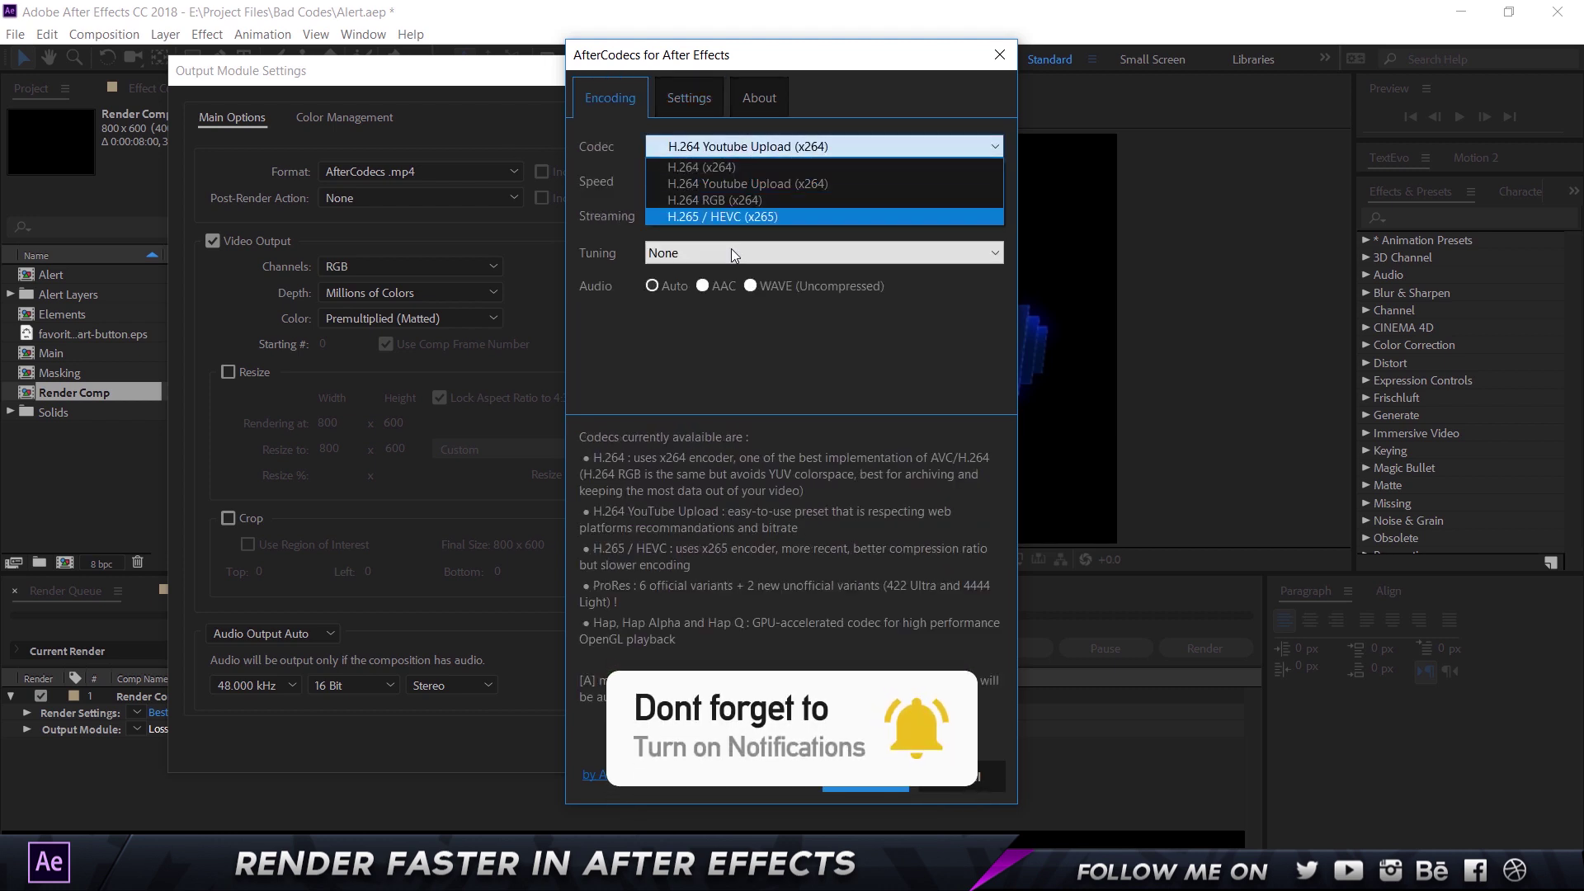
pyautogui.click(699, 216)
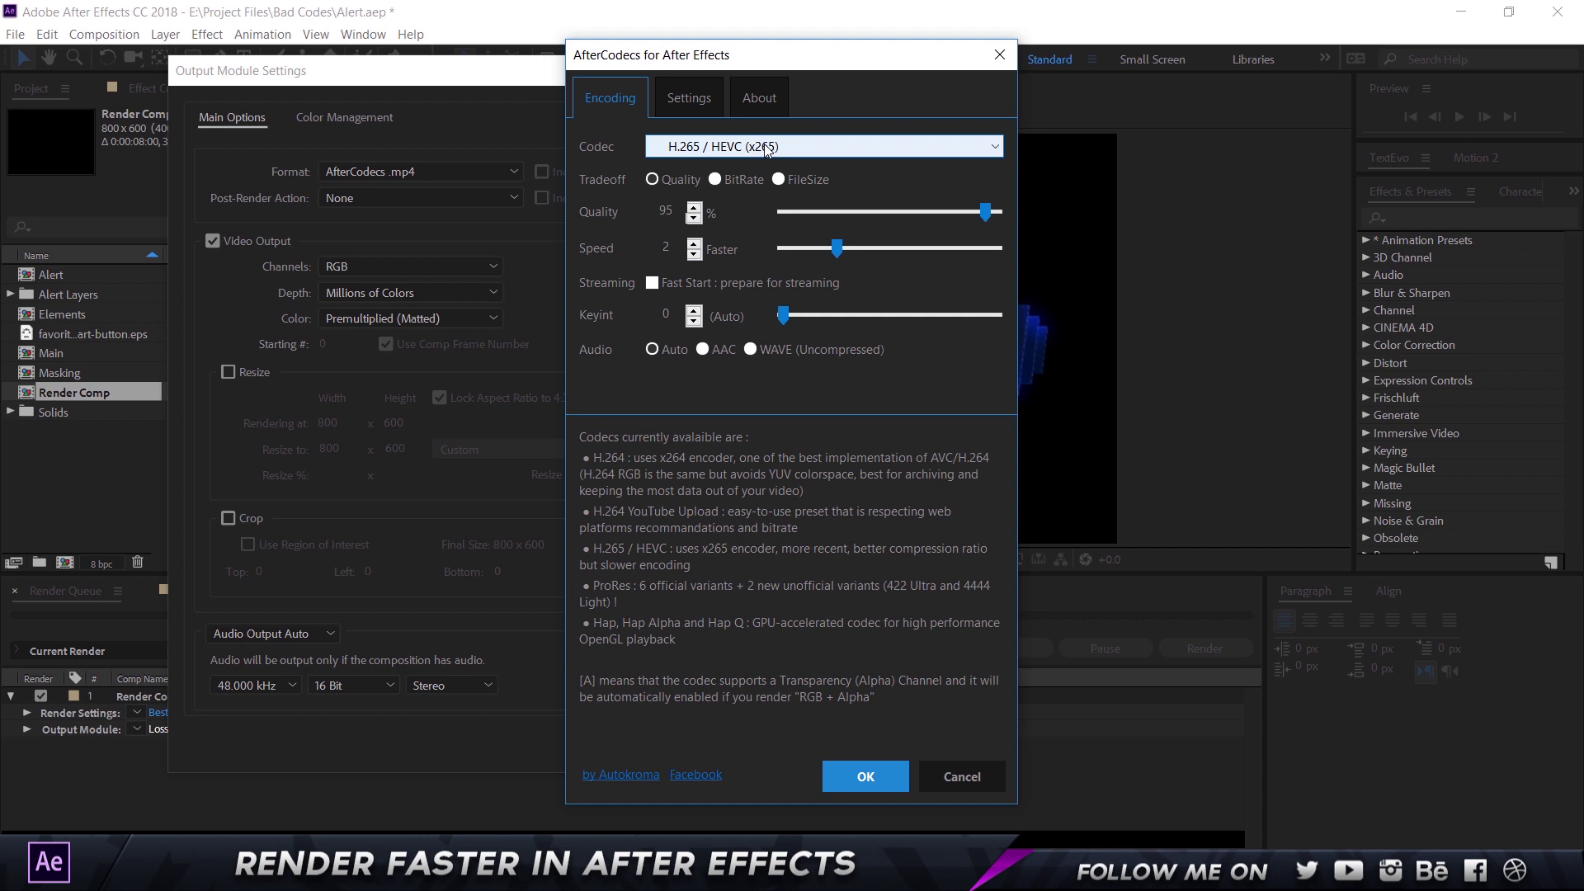
# - Close AfterCodecs, set the format to AfterCodecs .mov, and open its ProRes and Hap codec list
pyautogui.click(945, 782)
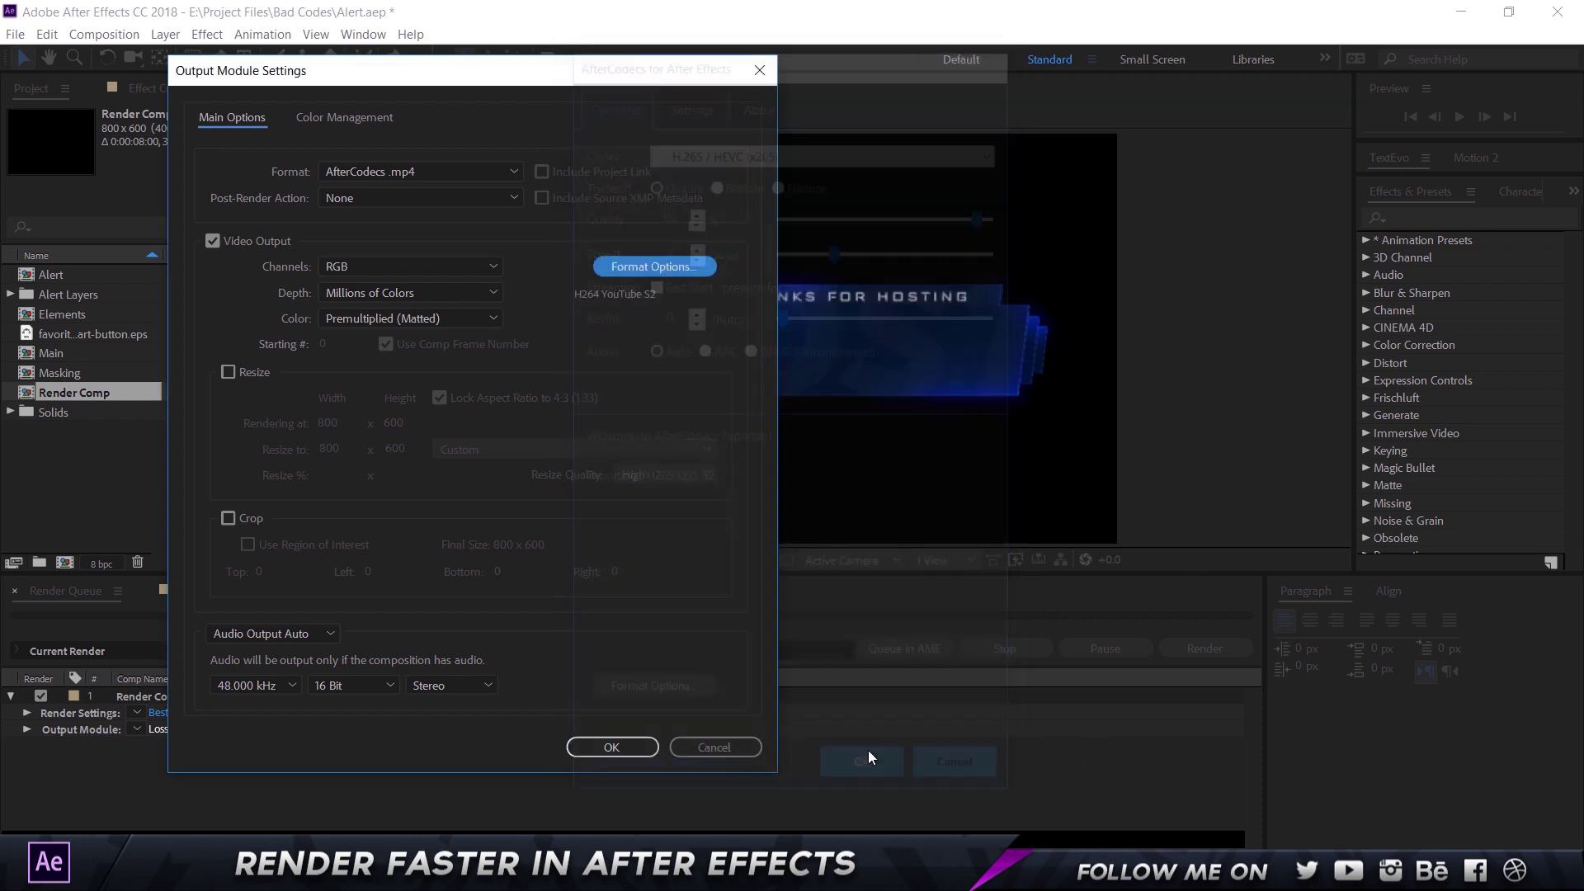
pyautogui.click(382, 174)
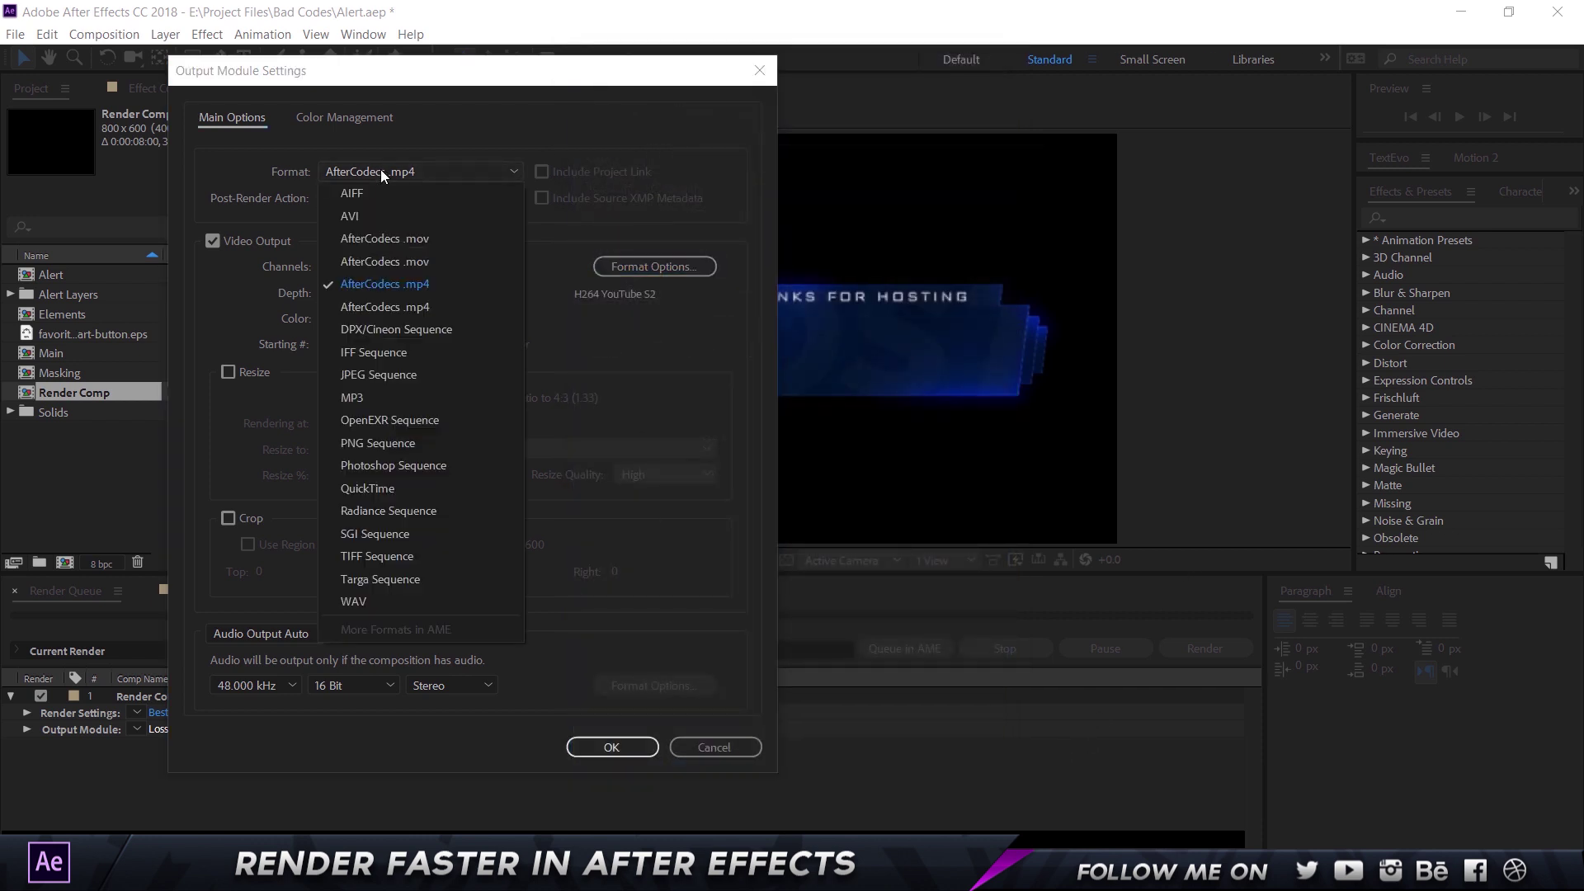
pyautogui.click(403, 261)
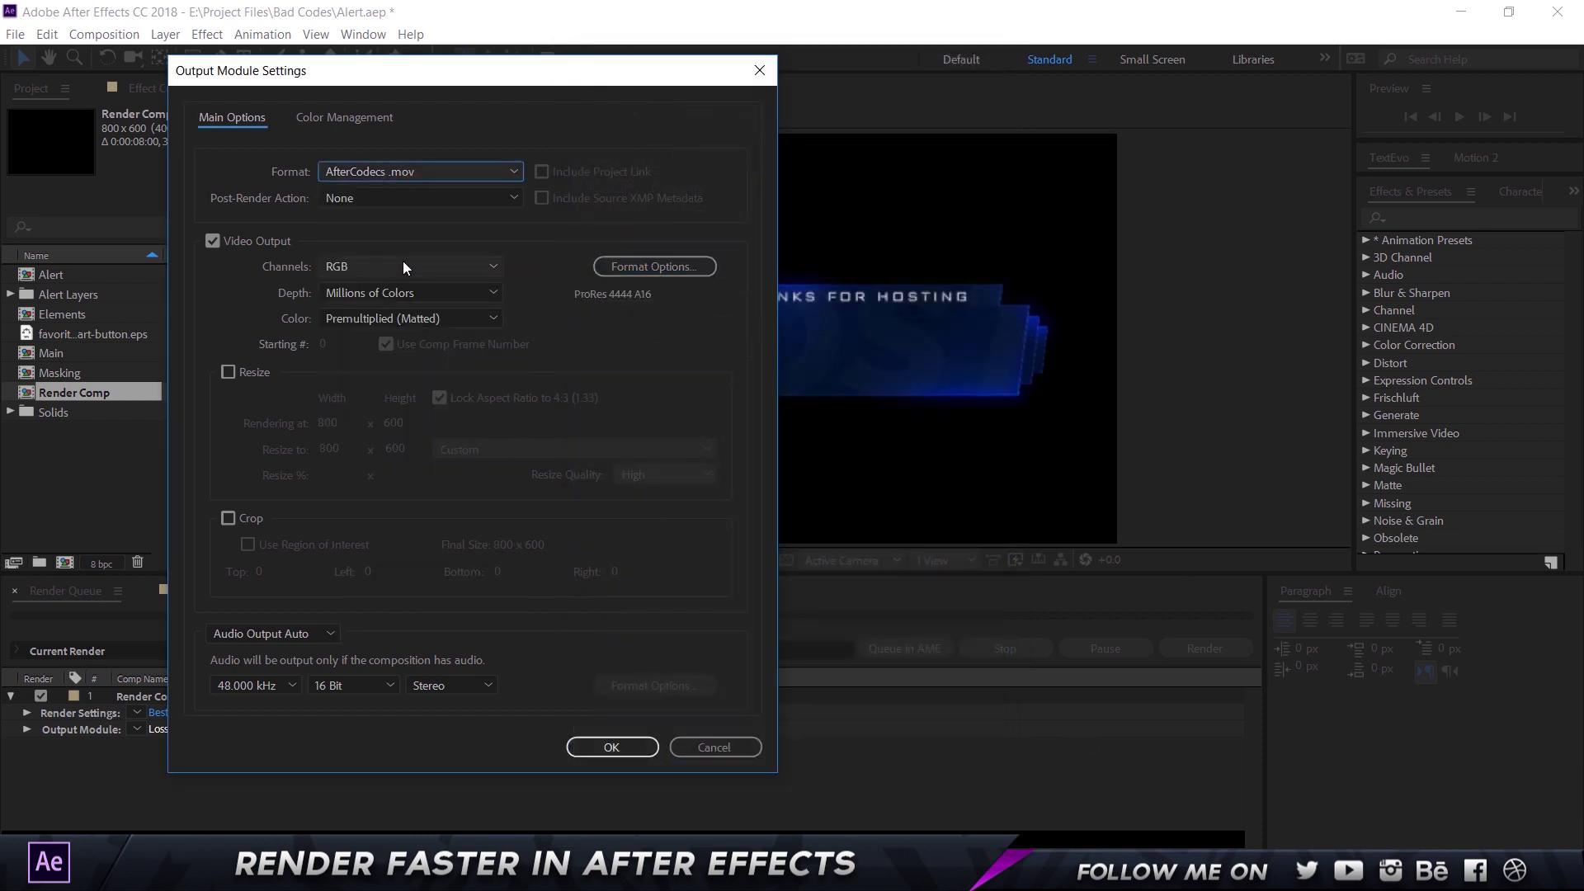
pyautogui.click(667, 266)
pyautogui.click(759, 151)
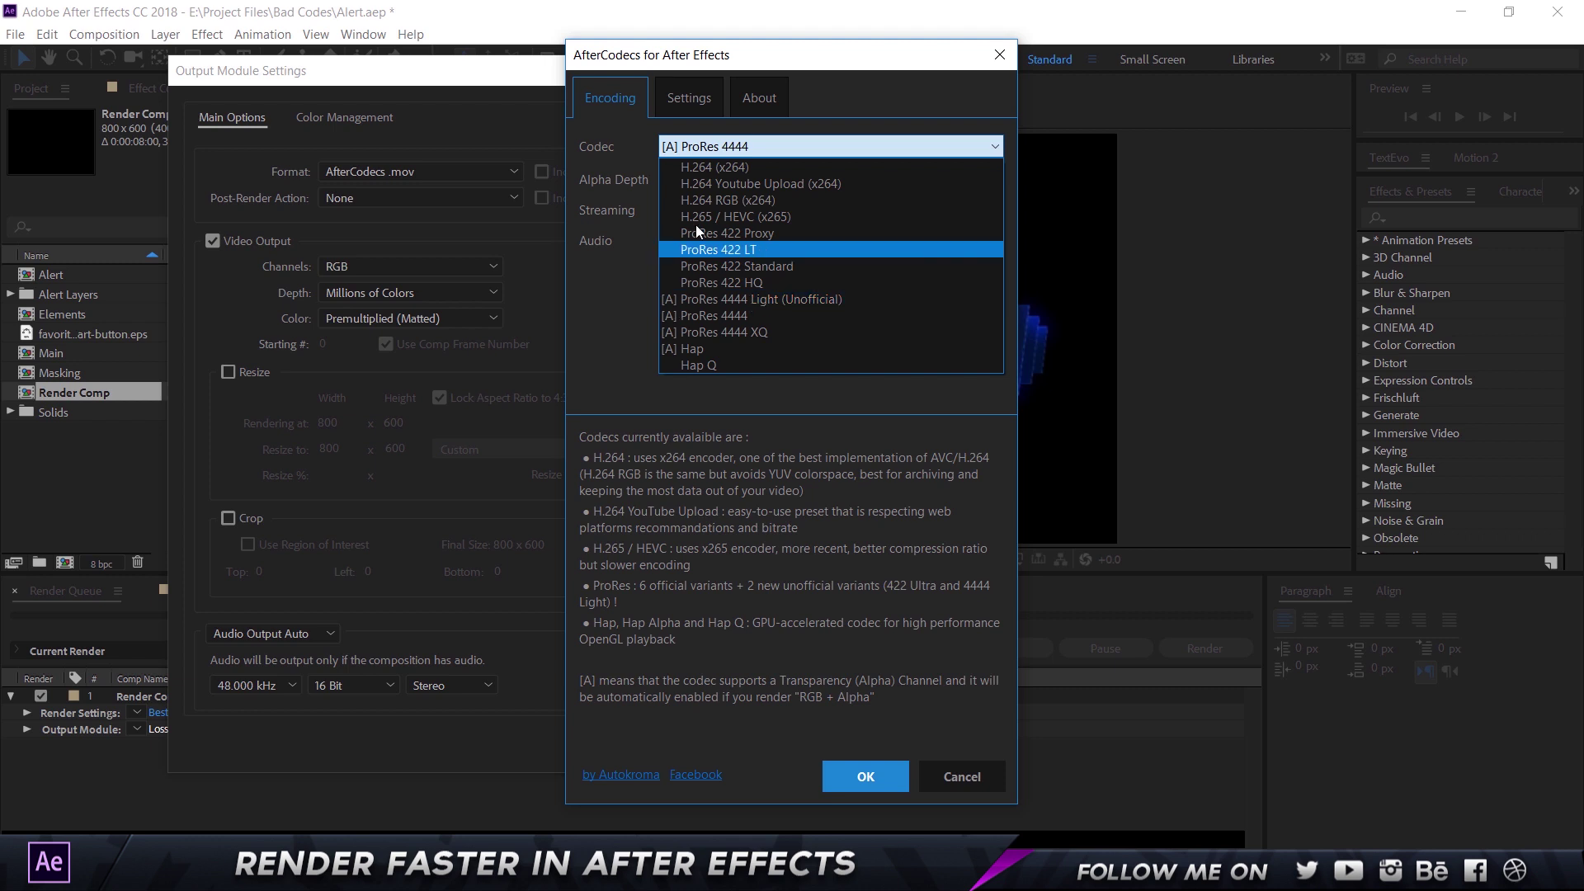
# - Choose the [A] ProRes 4444 codec with a 16-bit alpha depth
pyautogui.click(706, 165)
pyautogui.click(805, 146)
pyautogui.click(711, 318)
pyautogui.click(666, 178)
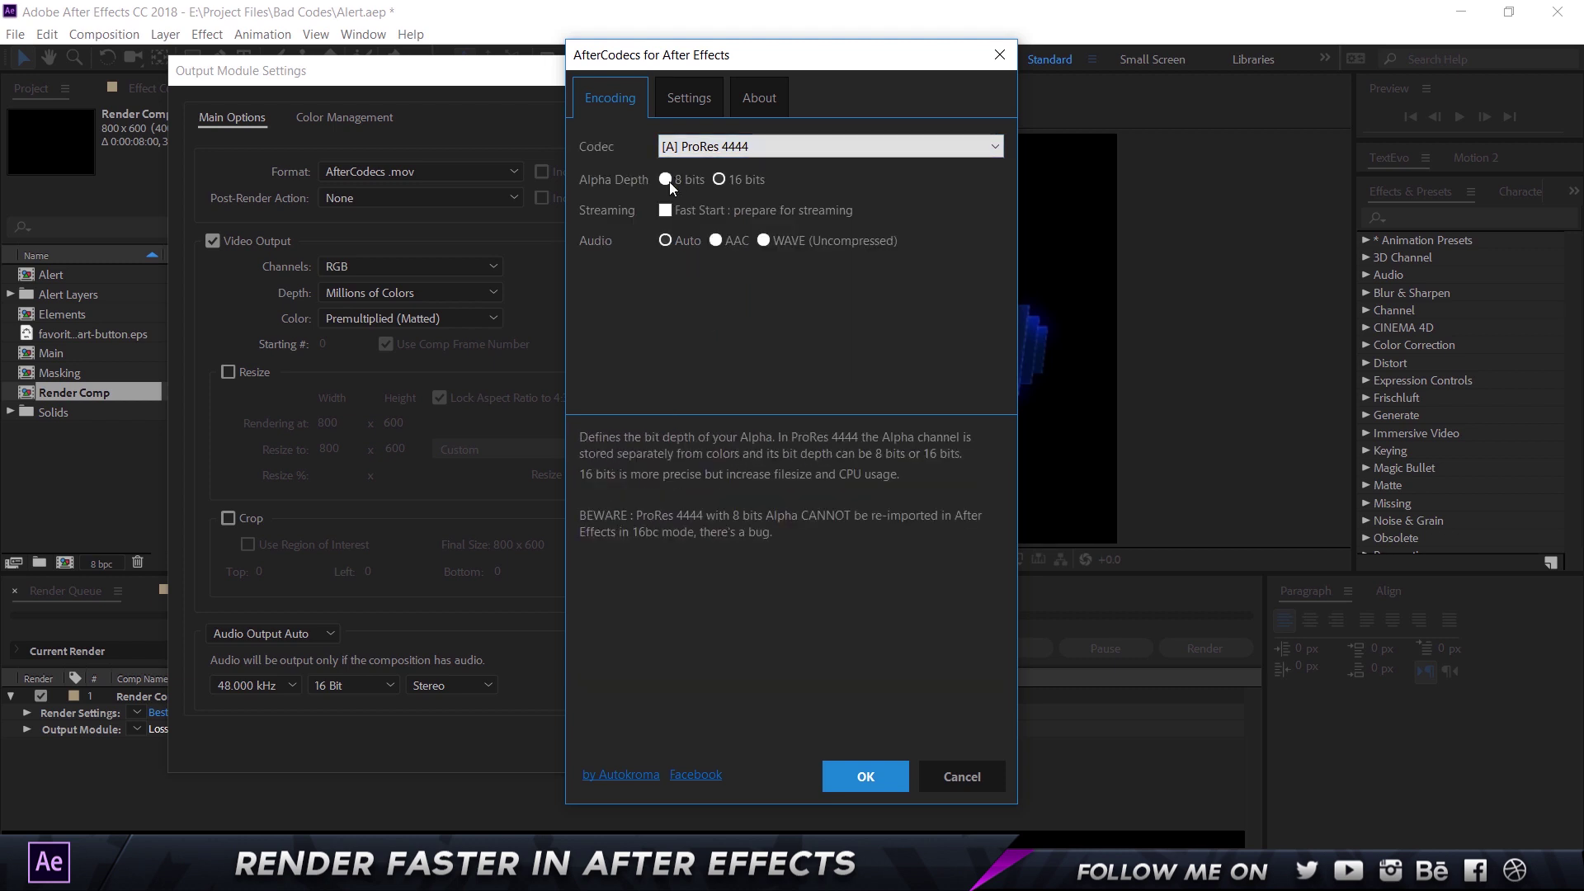
pyautogui.click(729, 180)
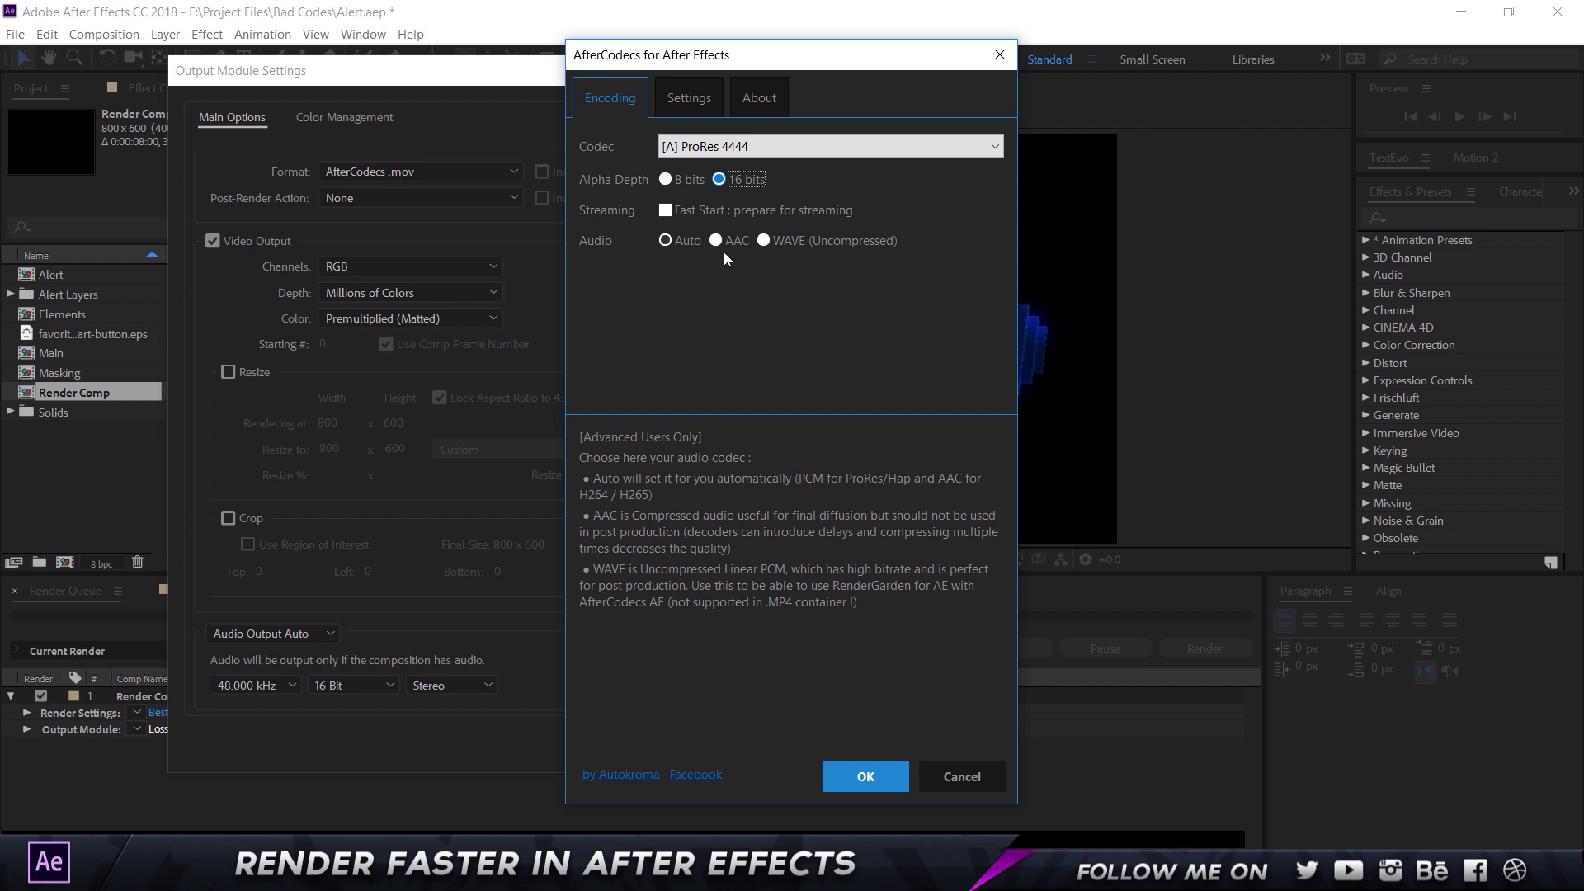
# - Review the AfterCodecs Settings and About pages, then close the AfterCodecs window
pyautogui.click(698, 101)
pyautogui.click(739, 97)
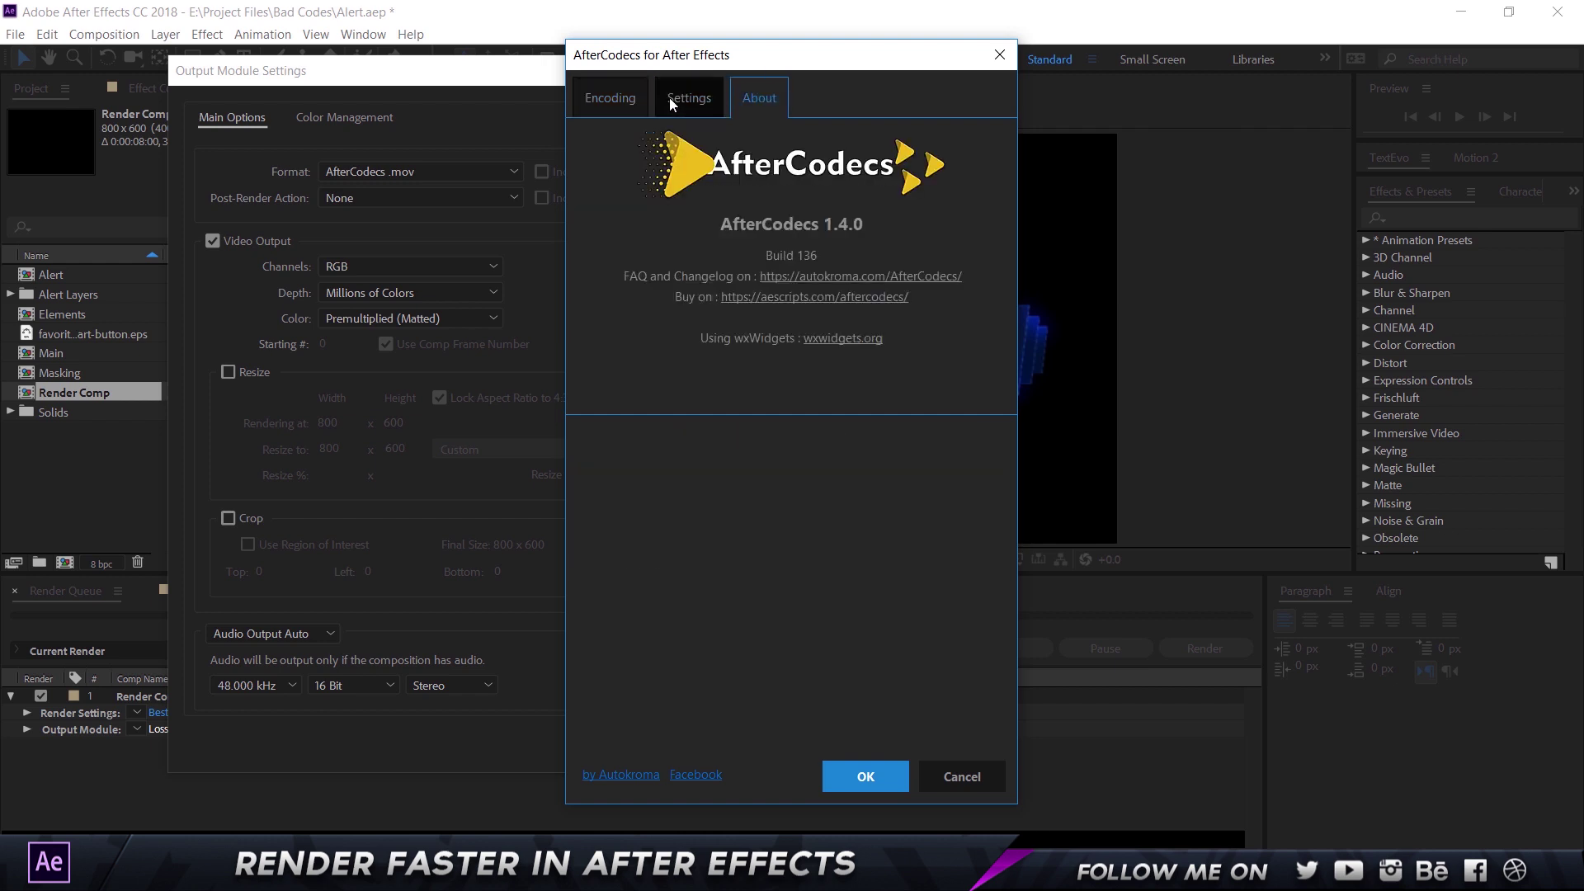
pyautogui.click(627, 97)
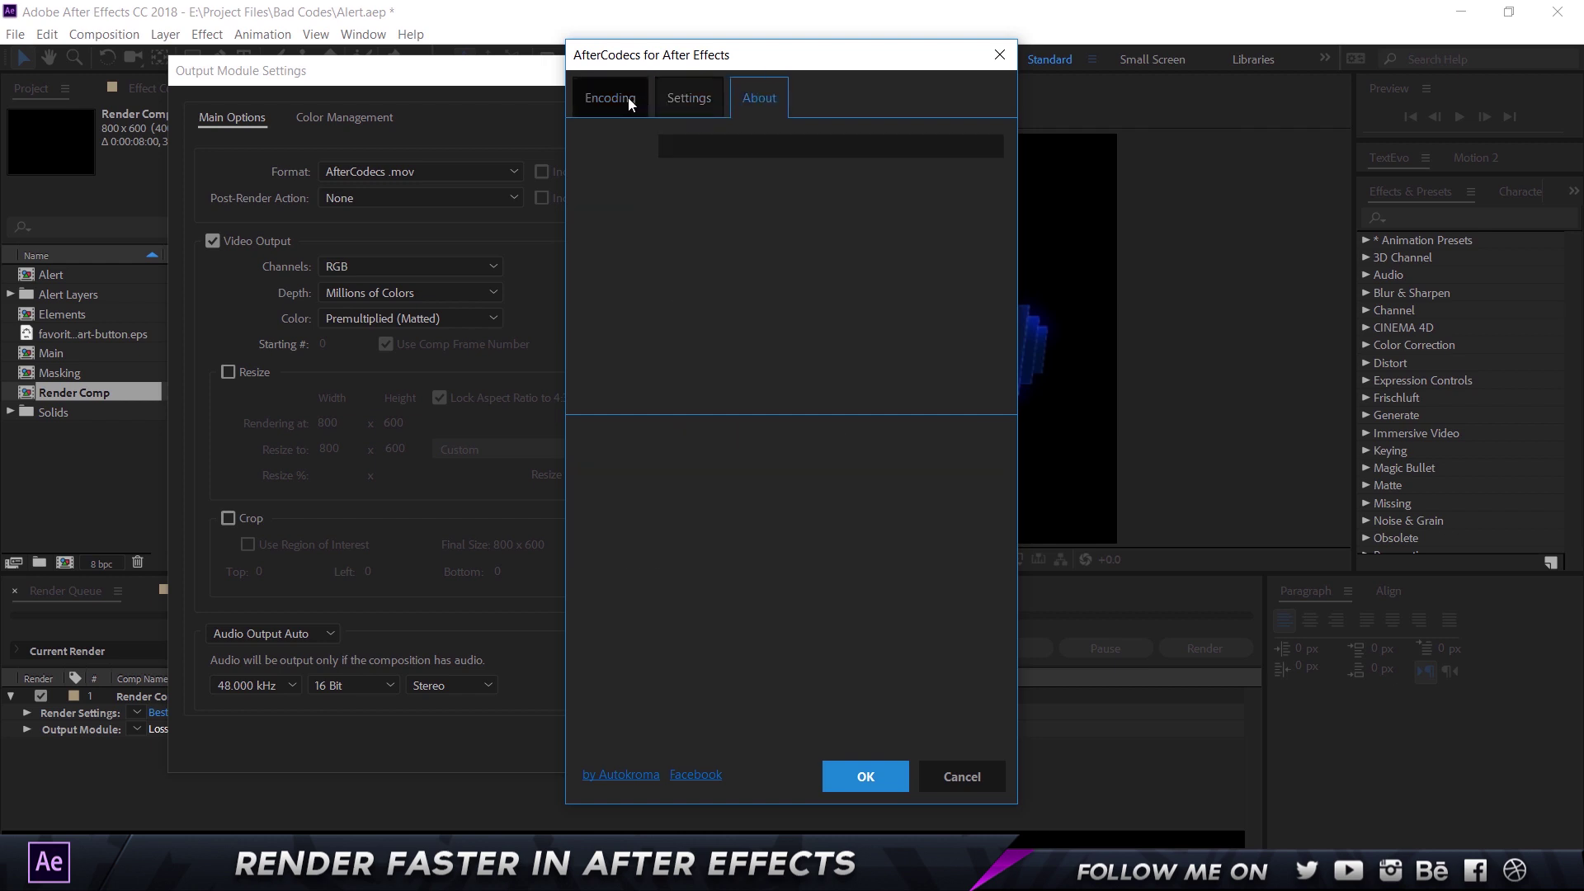
pyautogui.click(933, 769)
# - Apply the .mov output settings, then compare V1.PNG's 15-second render with V2.PNG's 42-second encode
pyautogui.click(622, 747)
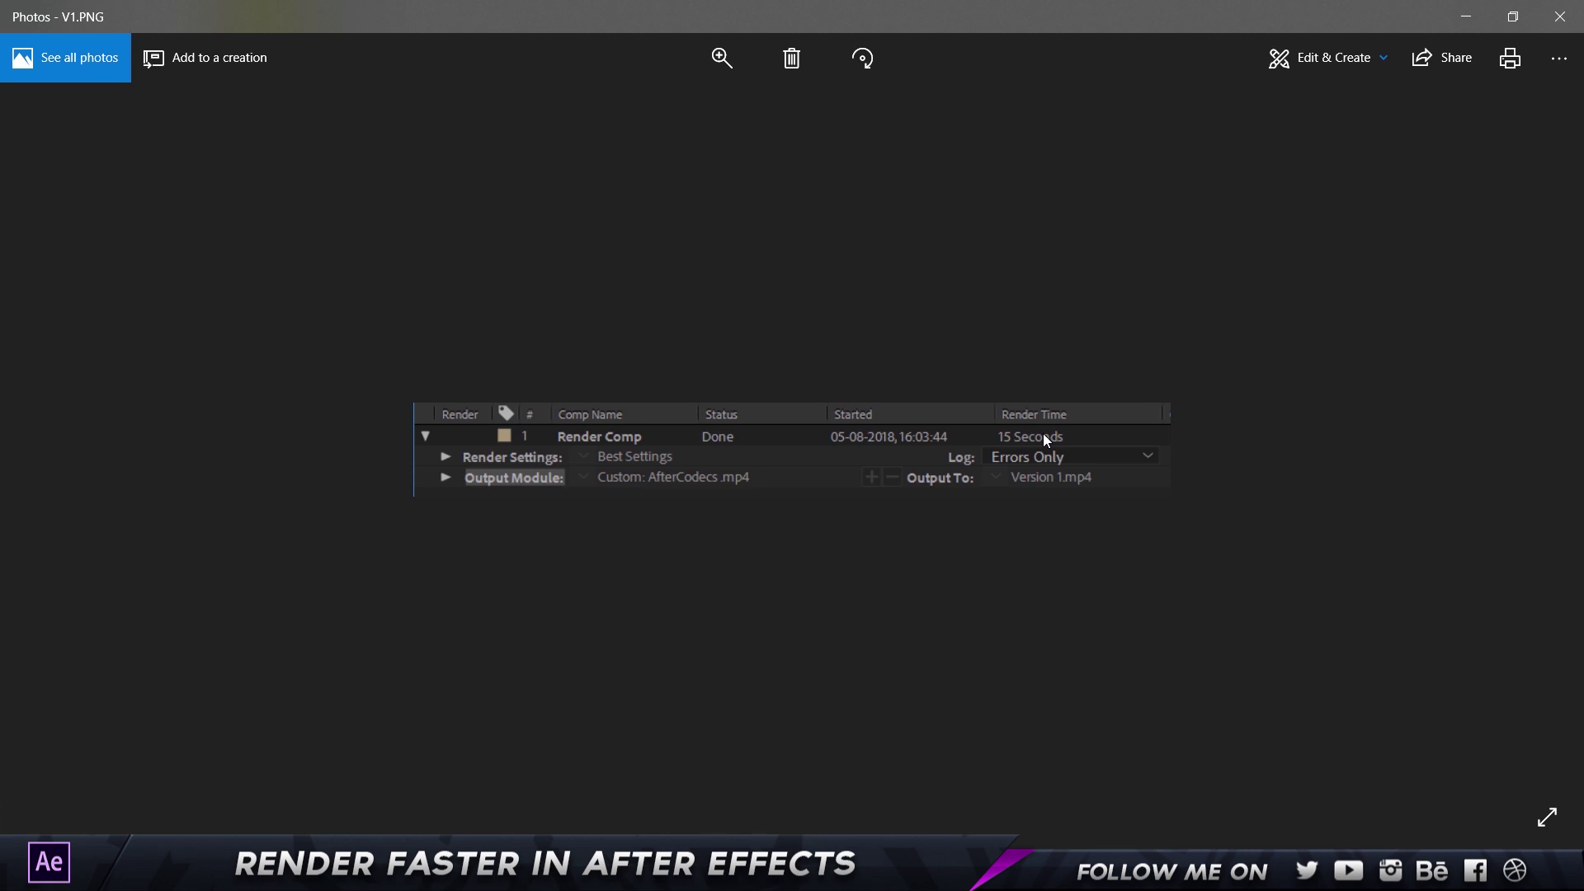
pyautogui.press('Right')
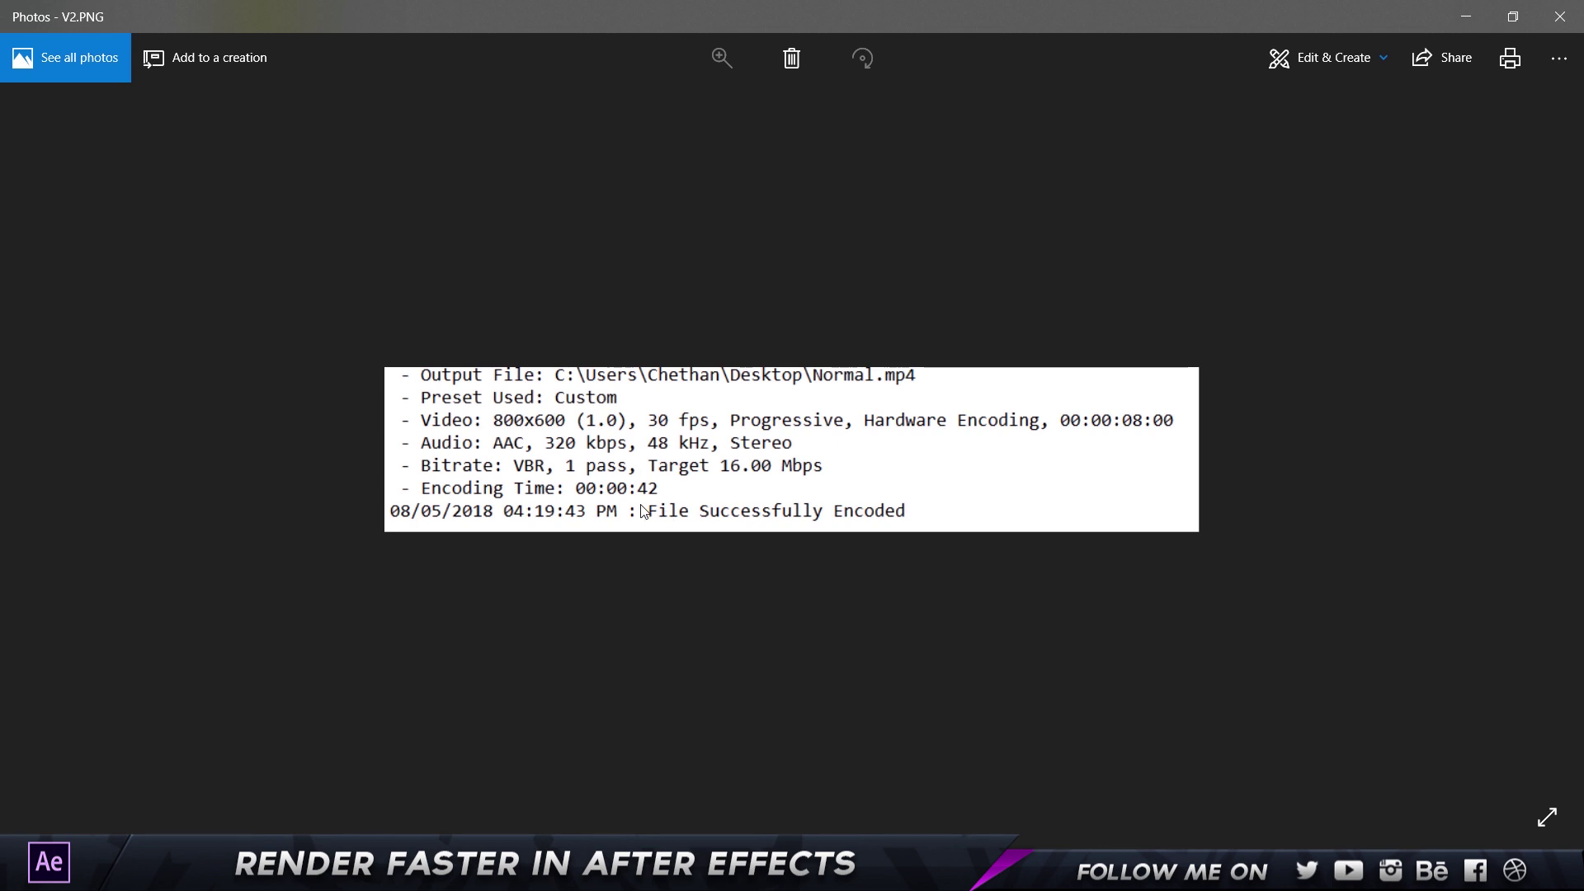
pyautogui.press('Left')
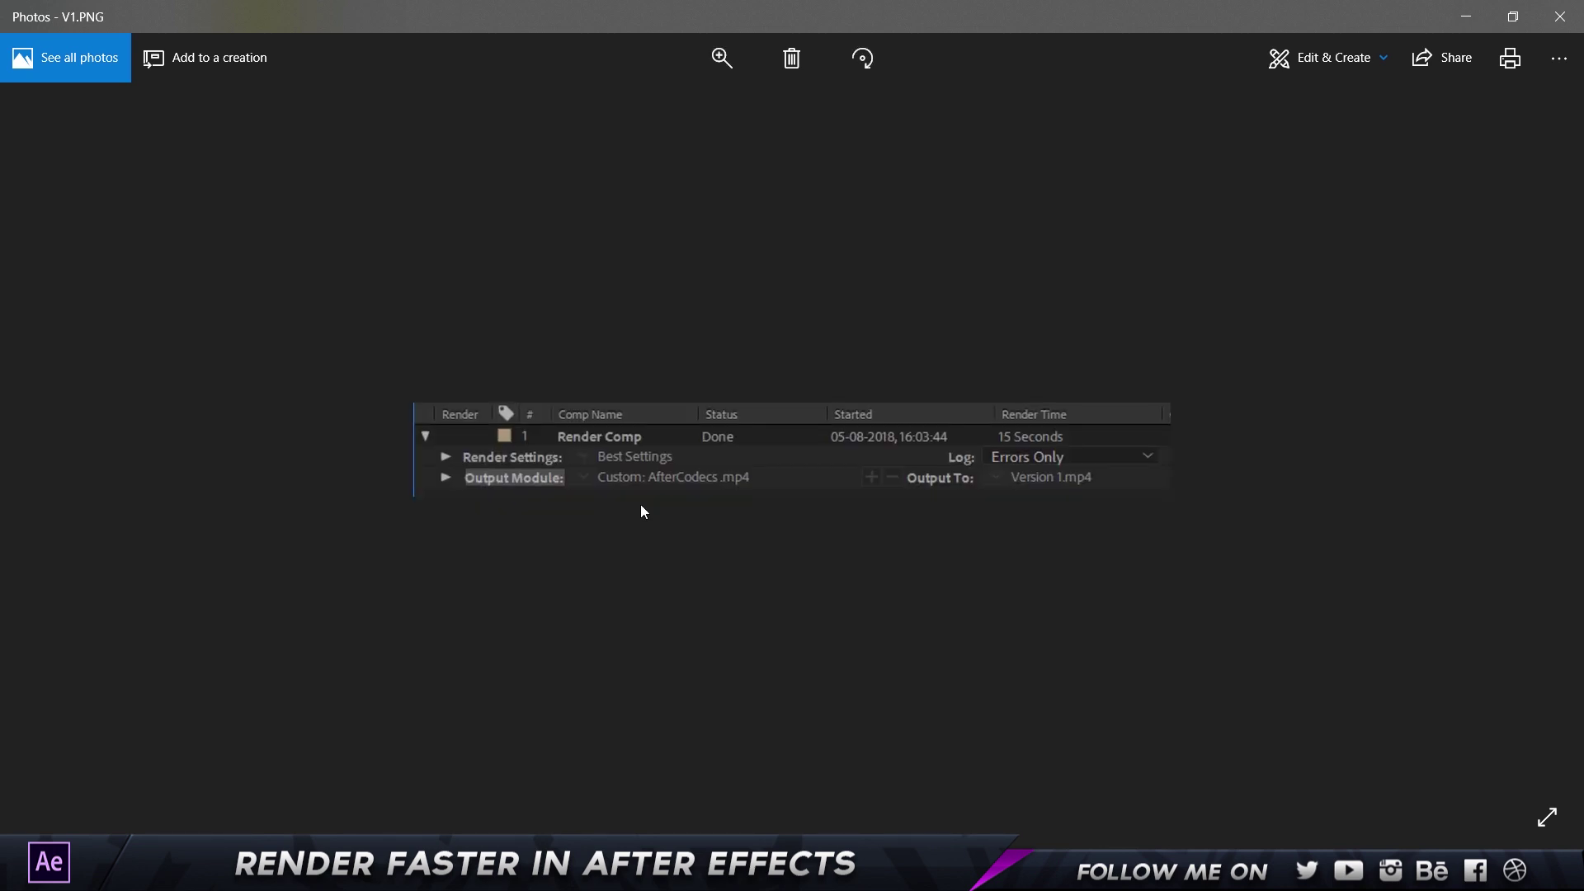
pyautogui.press('Right')
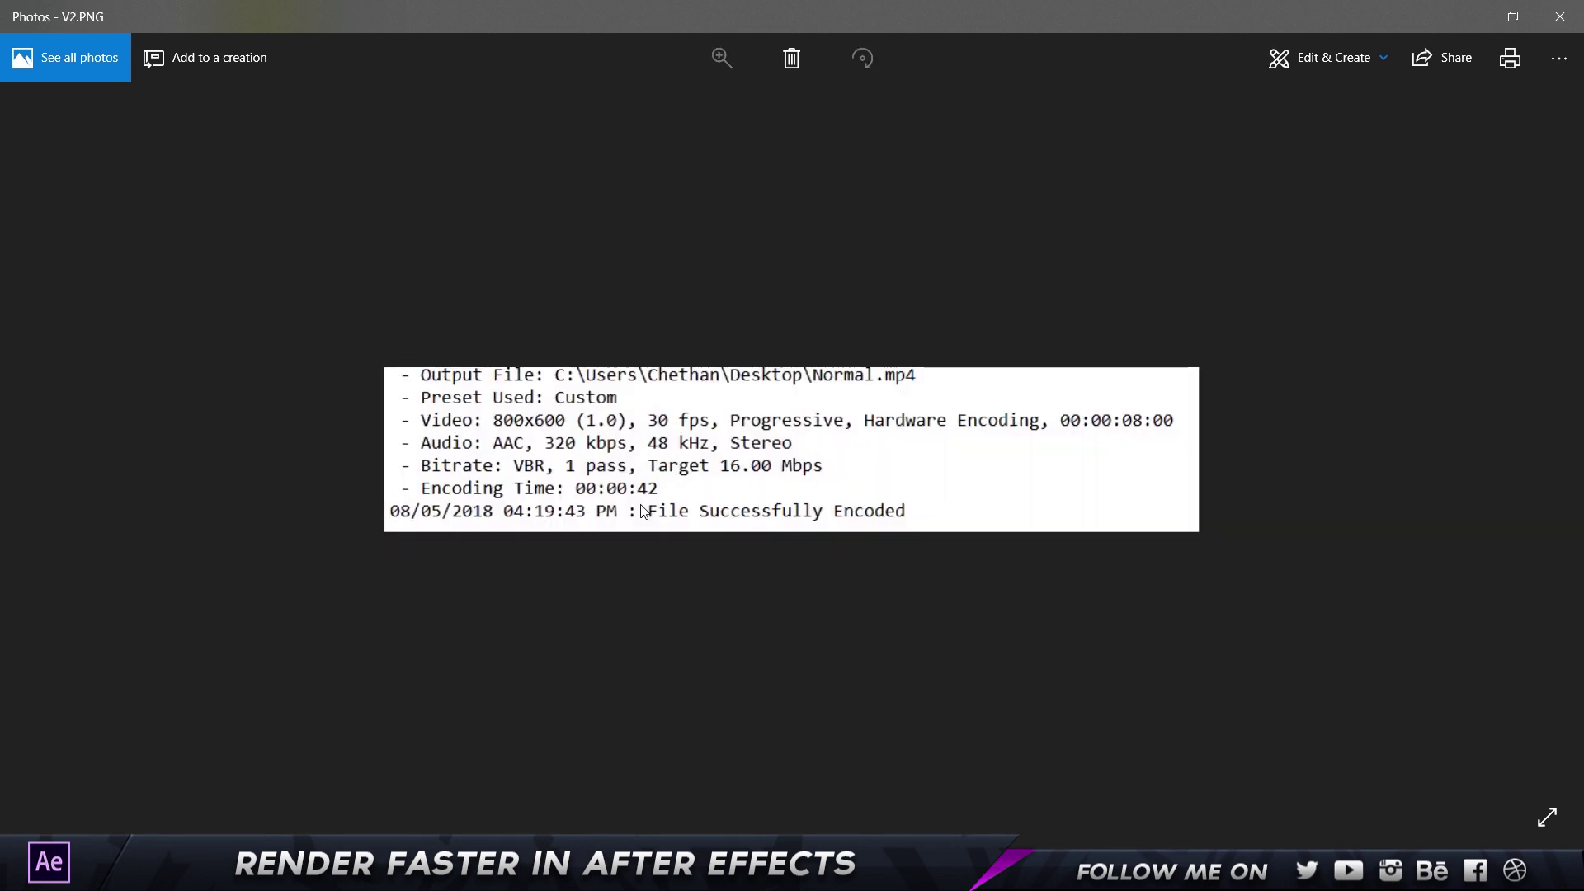
pyautogui.press('Left')
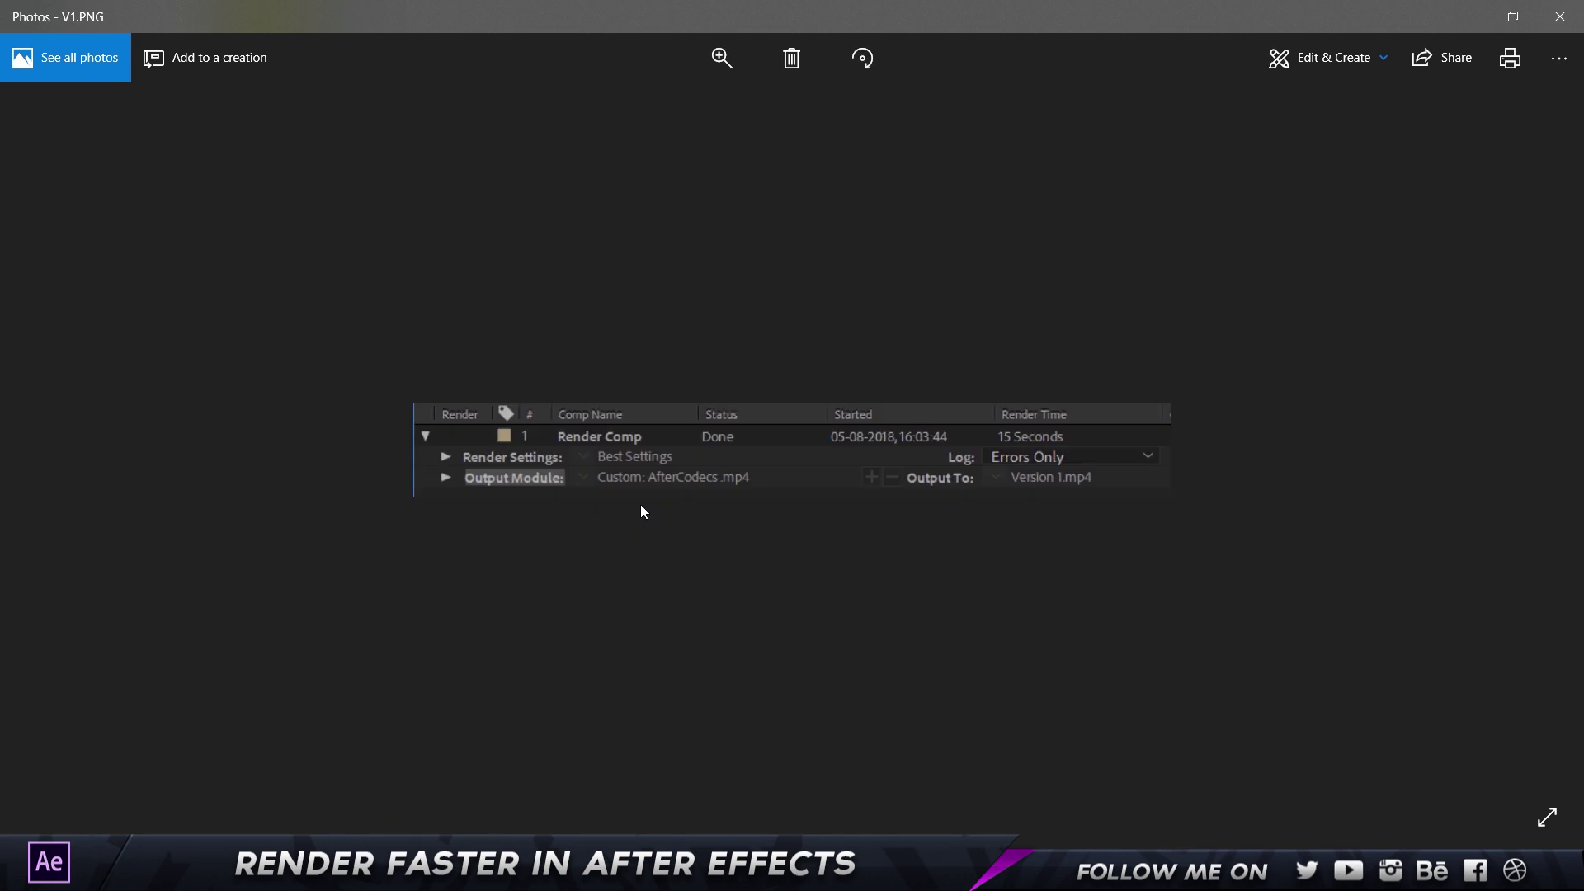
# - Flip between the QuickTime 2 Min, 14 Sec and AfterCodecs 6 Seconds screenshots, ending on AfterCodecs
pyautogui.press('Right')
pyautogui.press('Right')
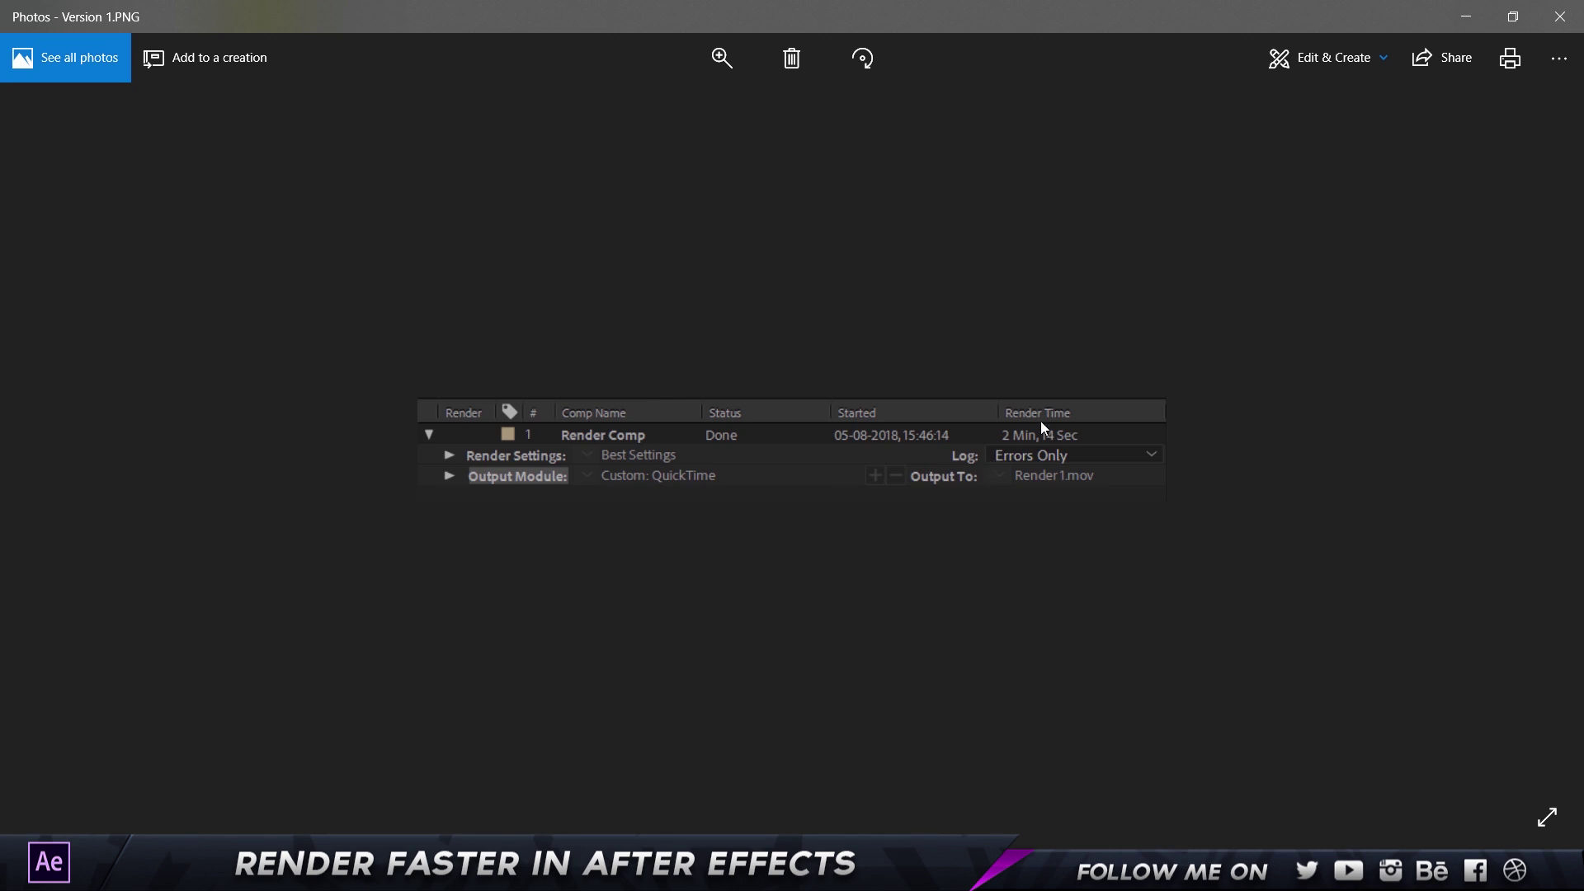
pyautogui.press('Right')
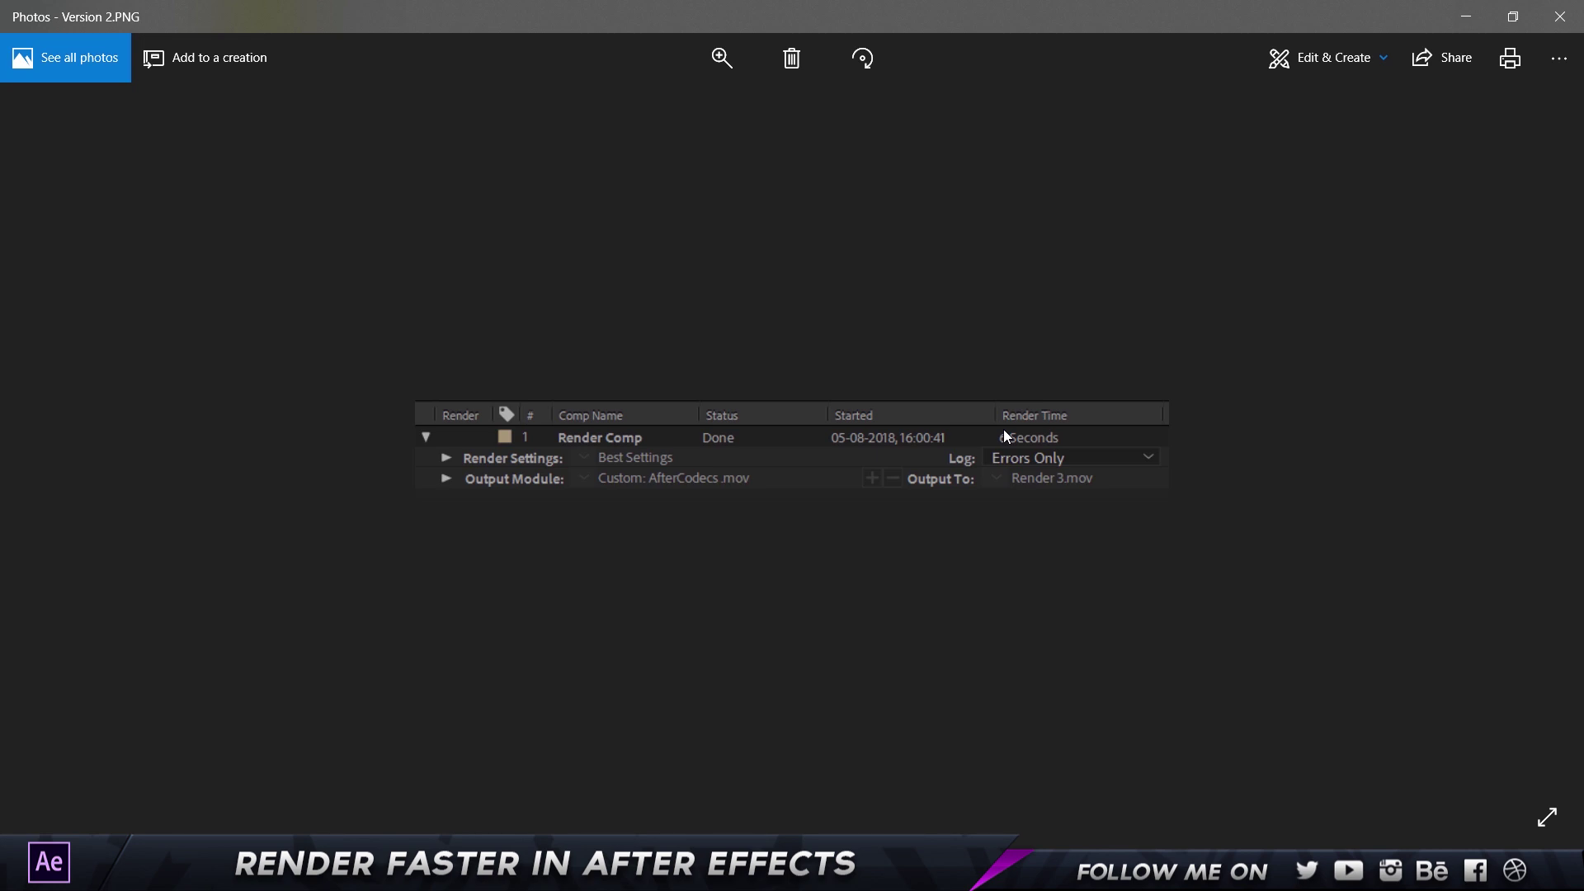
pyautogui.press('Left')
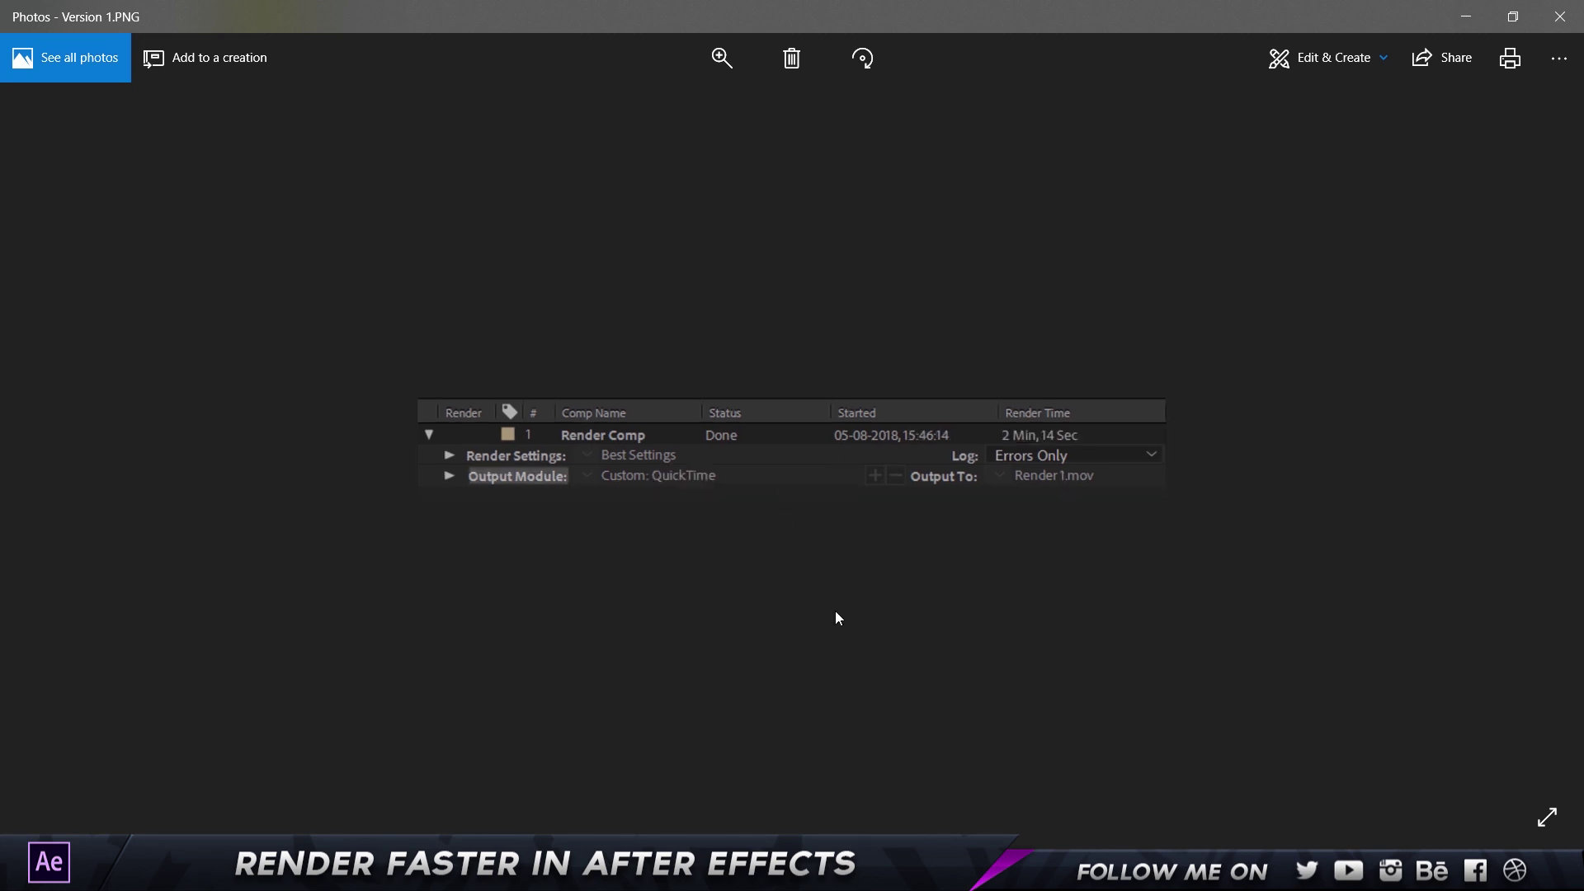
pyautogui.press('Right')
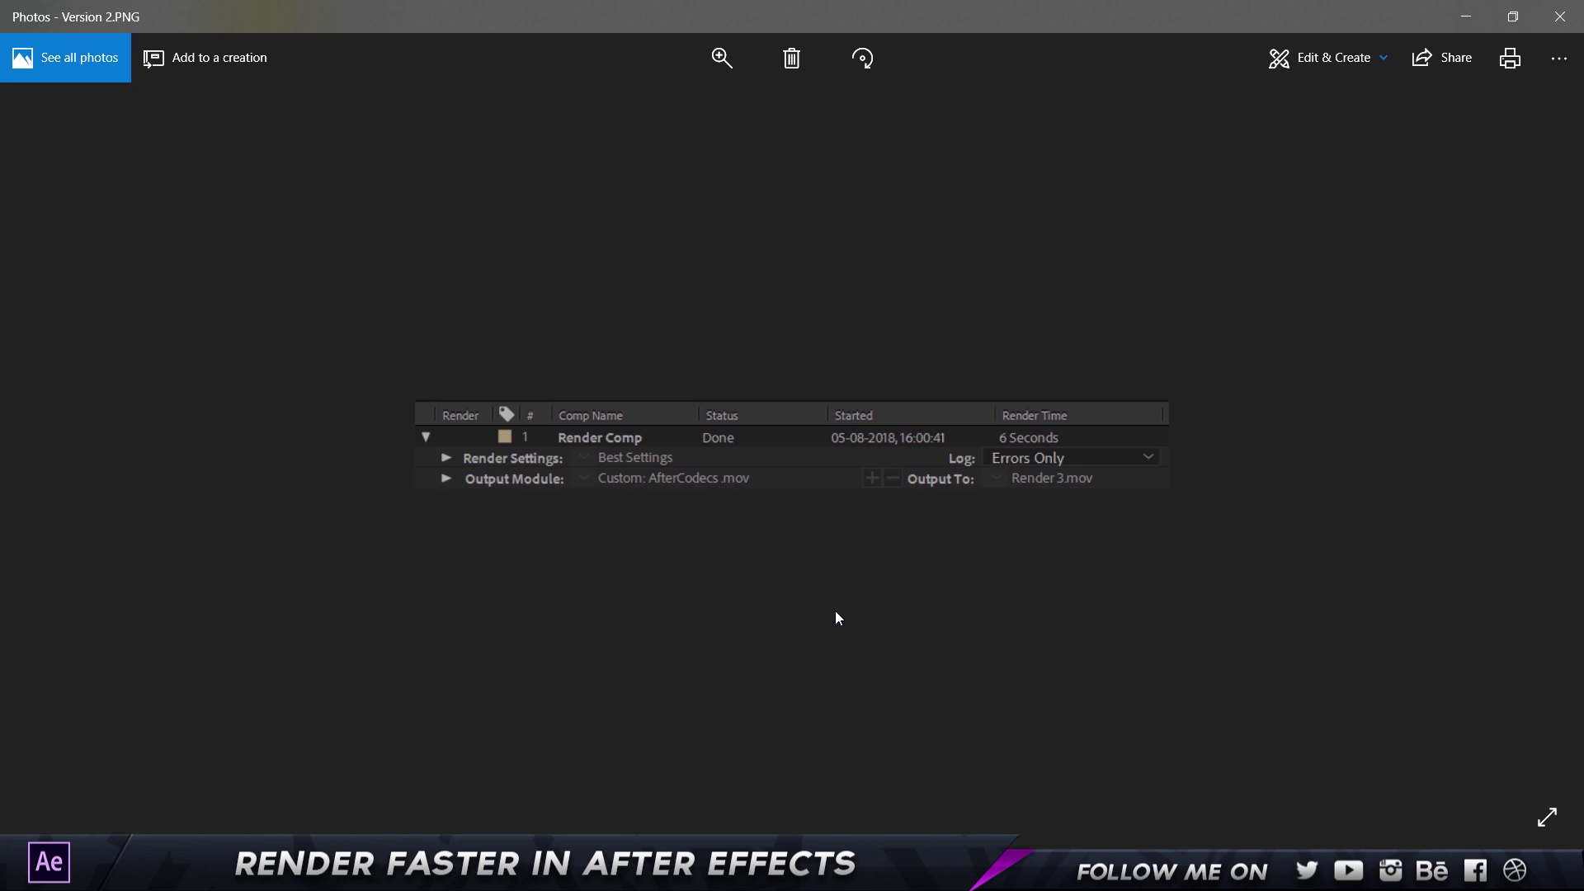
pyautogui.press('Left')
pyautogui.press('Right')
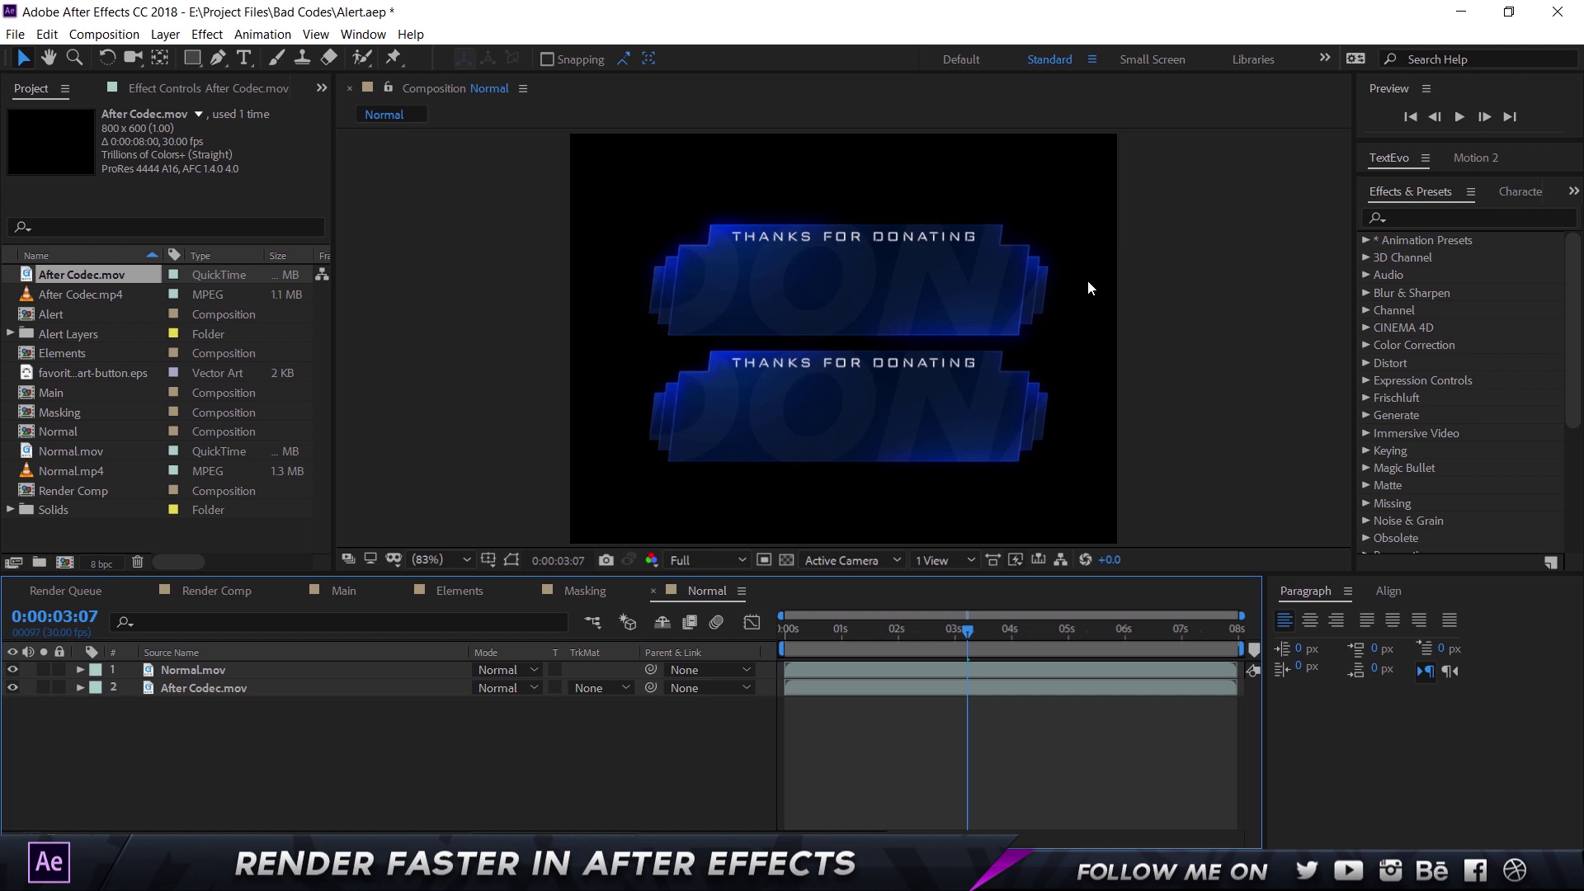
# - Select the Normal.mov and After Codec.mov layers, nudge the lower alert copy, and zoom into the maximized viewer
pyautogui.click(244, 675)
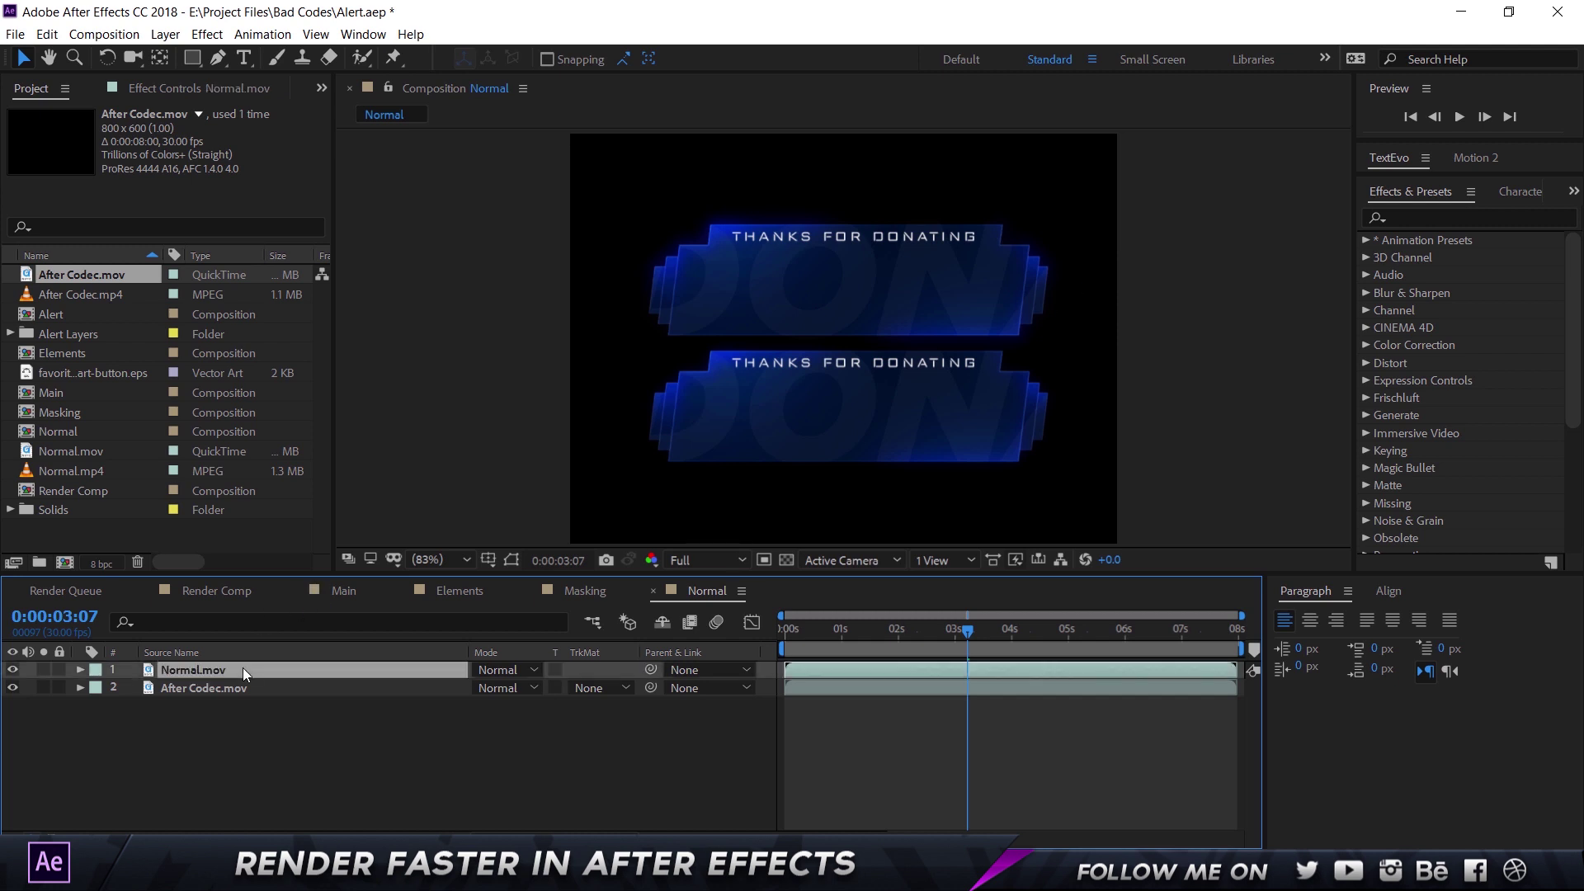
pyautogui.click(215, 690)
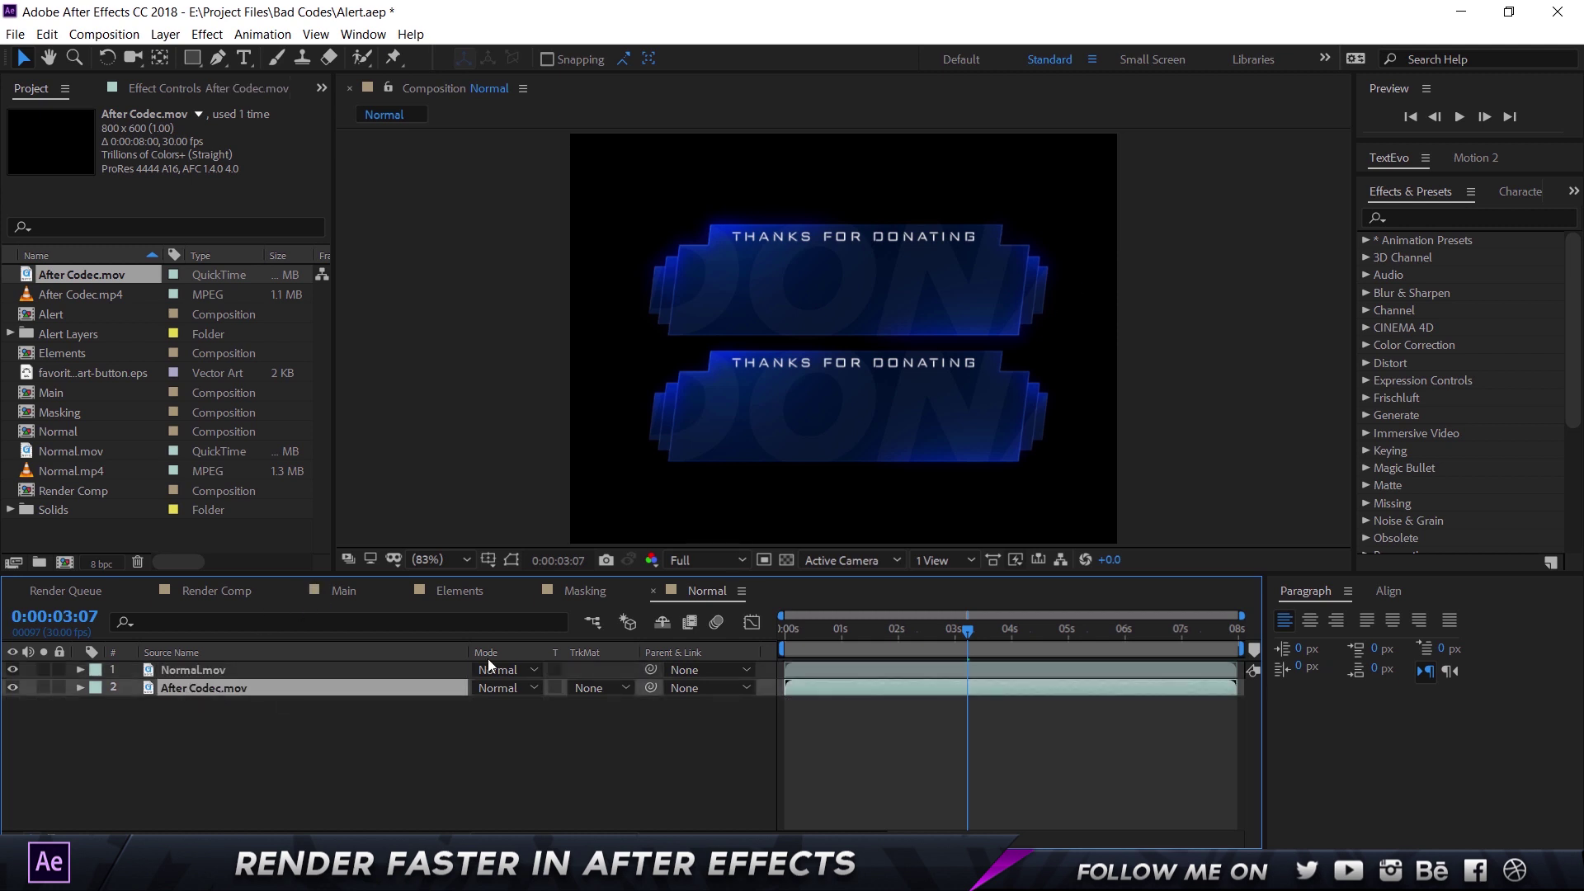
pyautogui.moveTo(823, 460); pyautogui.dragTo(833, 447)
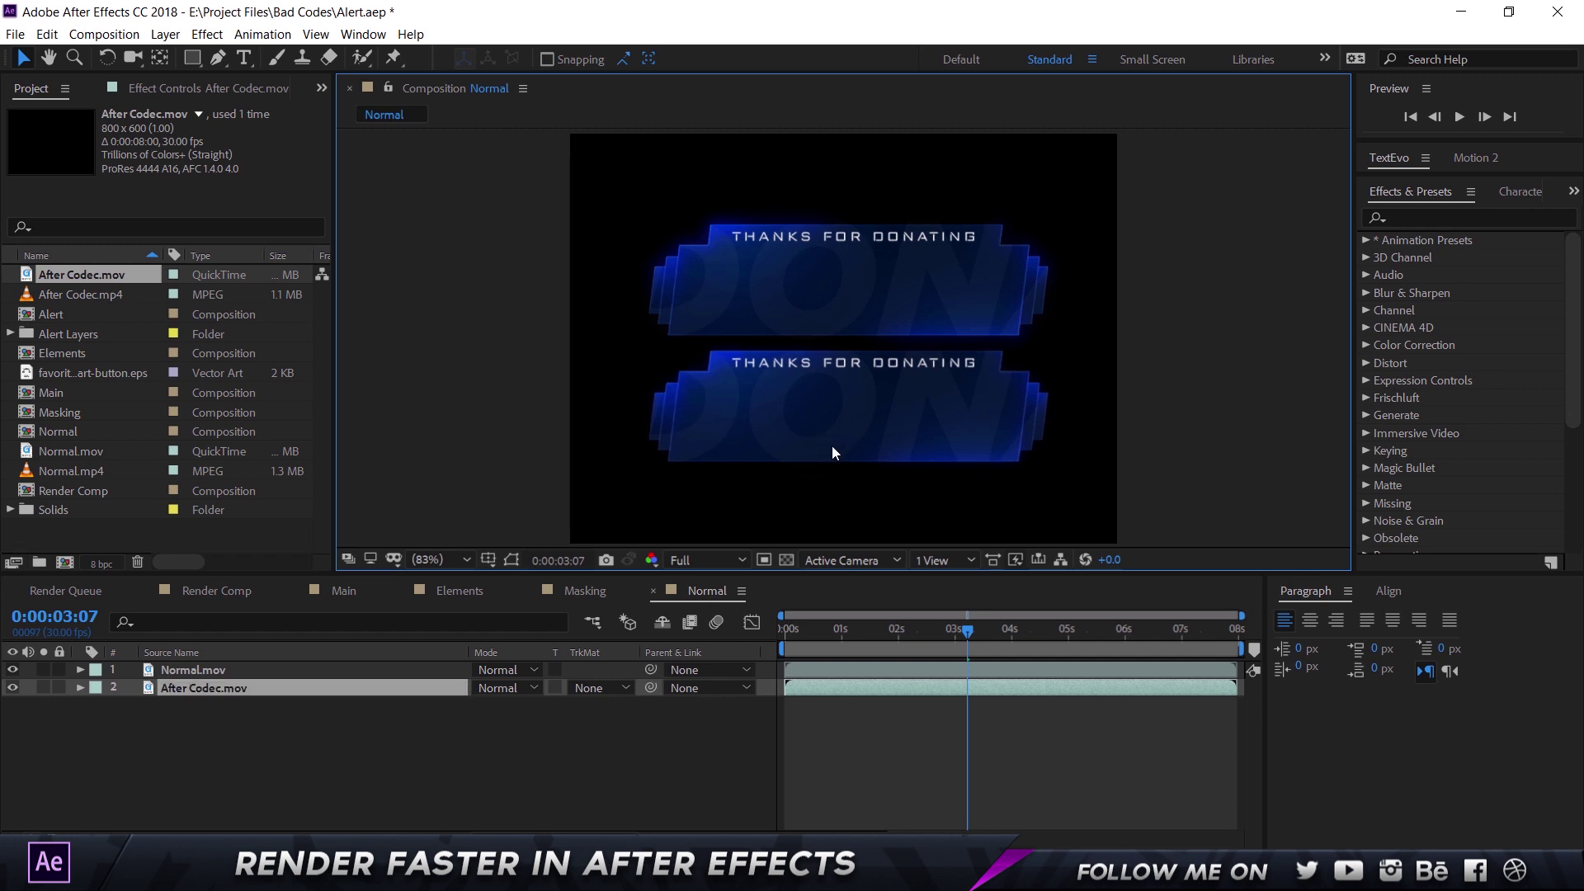
pyautogui.press('`')
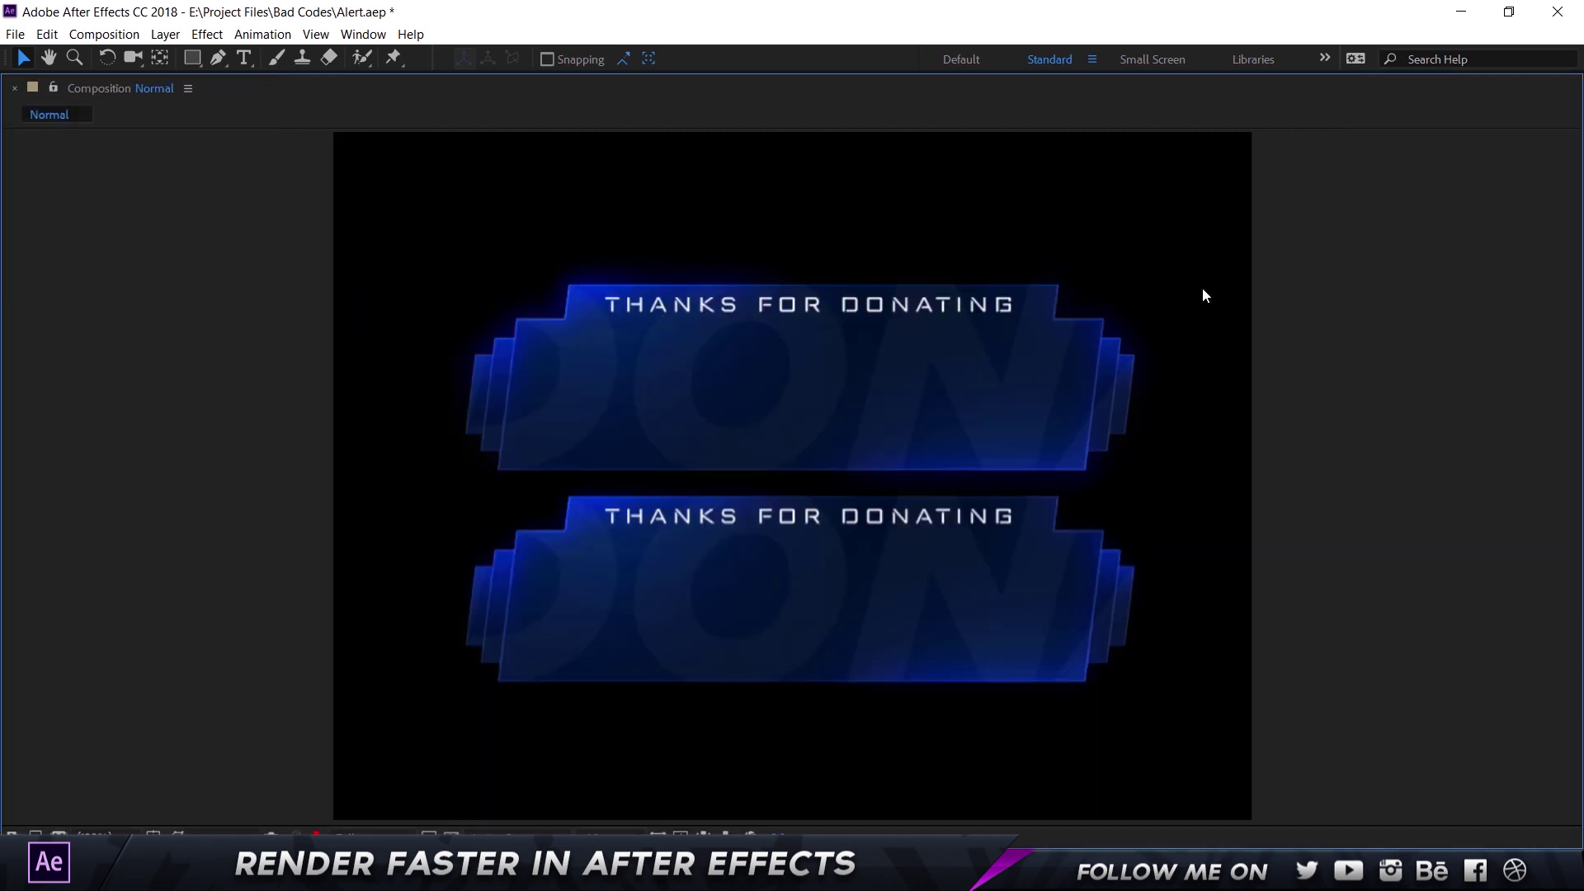
pyautogui.scroll(1, 822, 376)
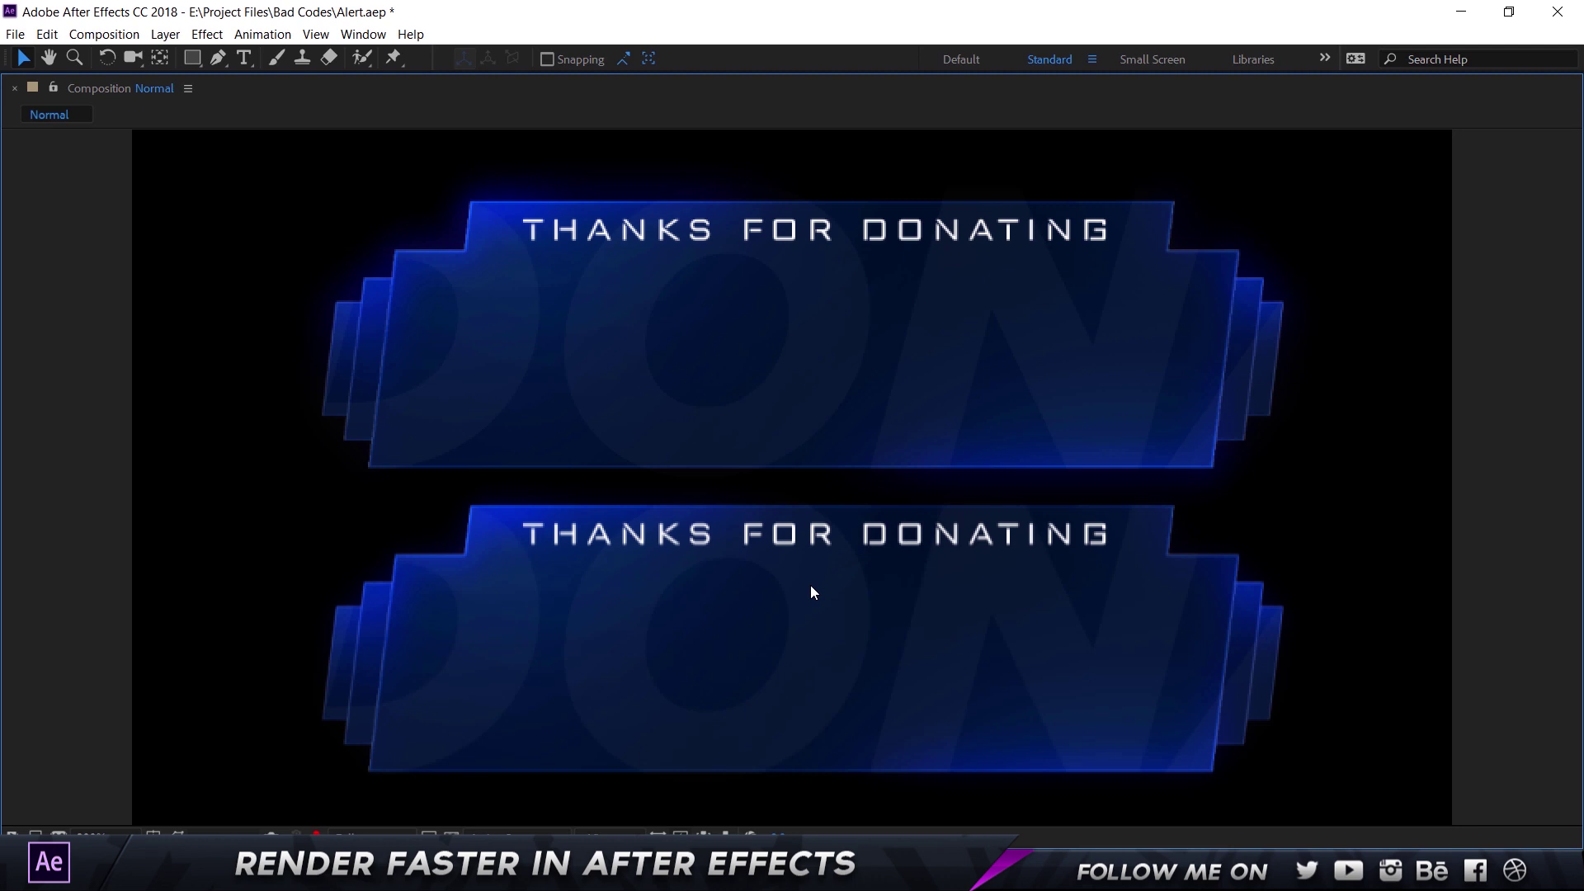
# - Scrub the Normal comp to the dollar-icon TING frame and view it maximized
pyautogui.press('`')
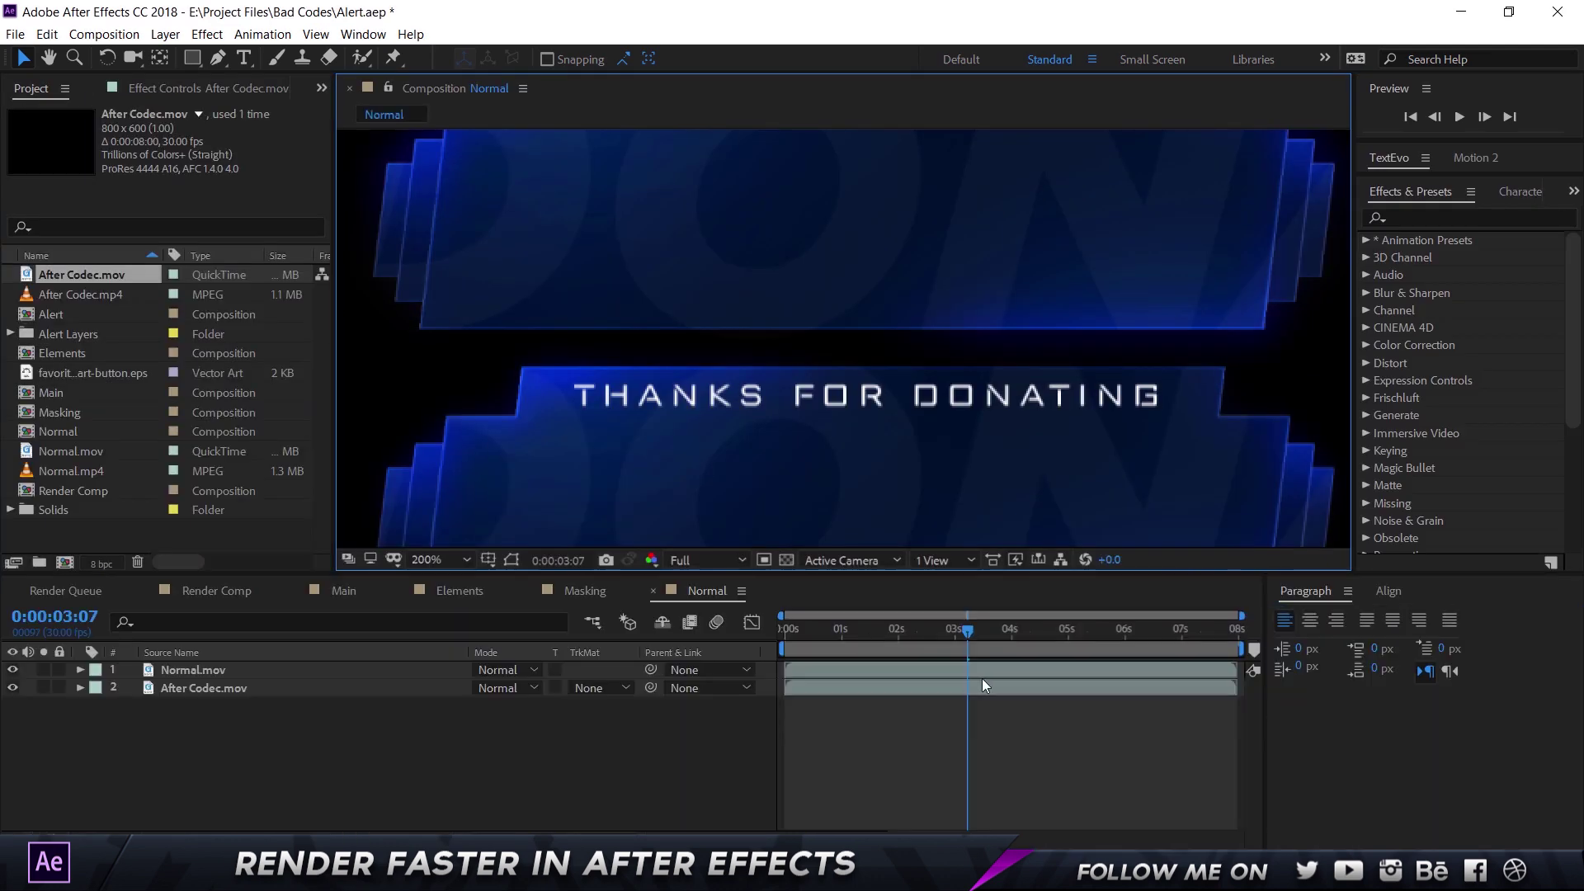
pyautogui.moveTo(1068, 642); pyautogui.dragTo(824, 631)
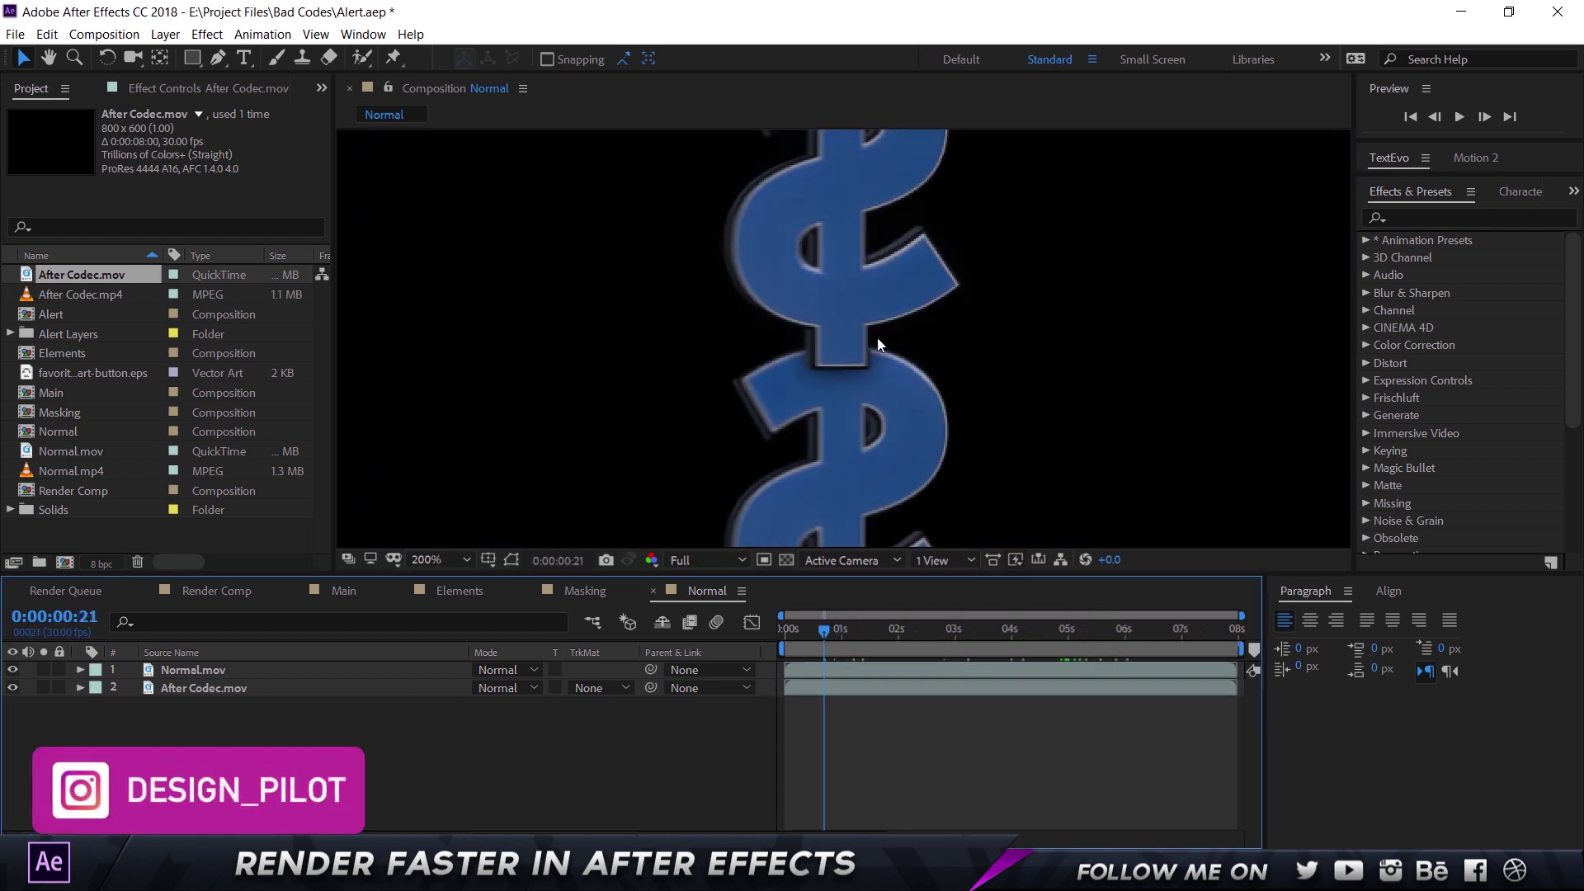
pyautogui.press('`')
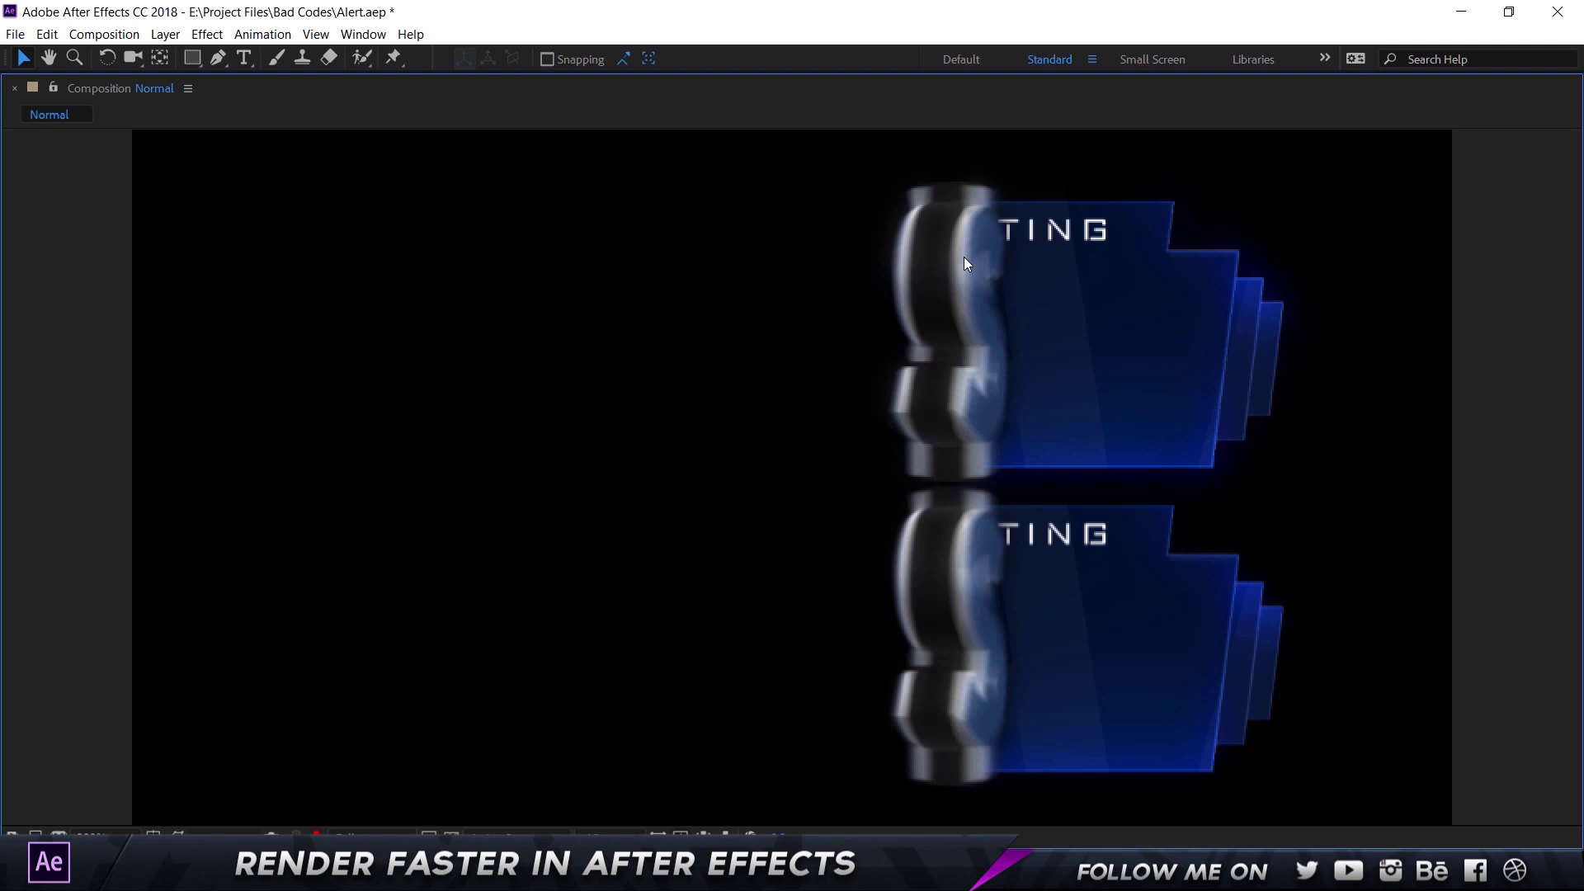
# - Keep After Codec.mp4 above Normal.mp4, toggling each layer's visibility to identify the copies
pyautogui.press('`')
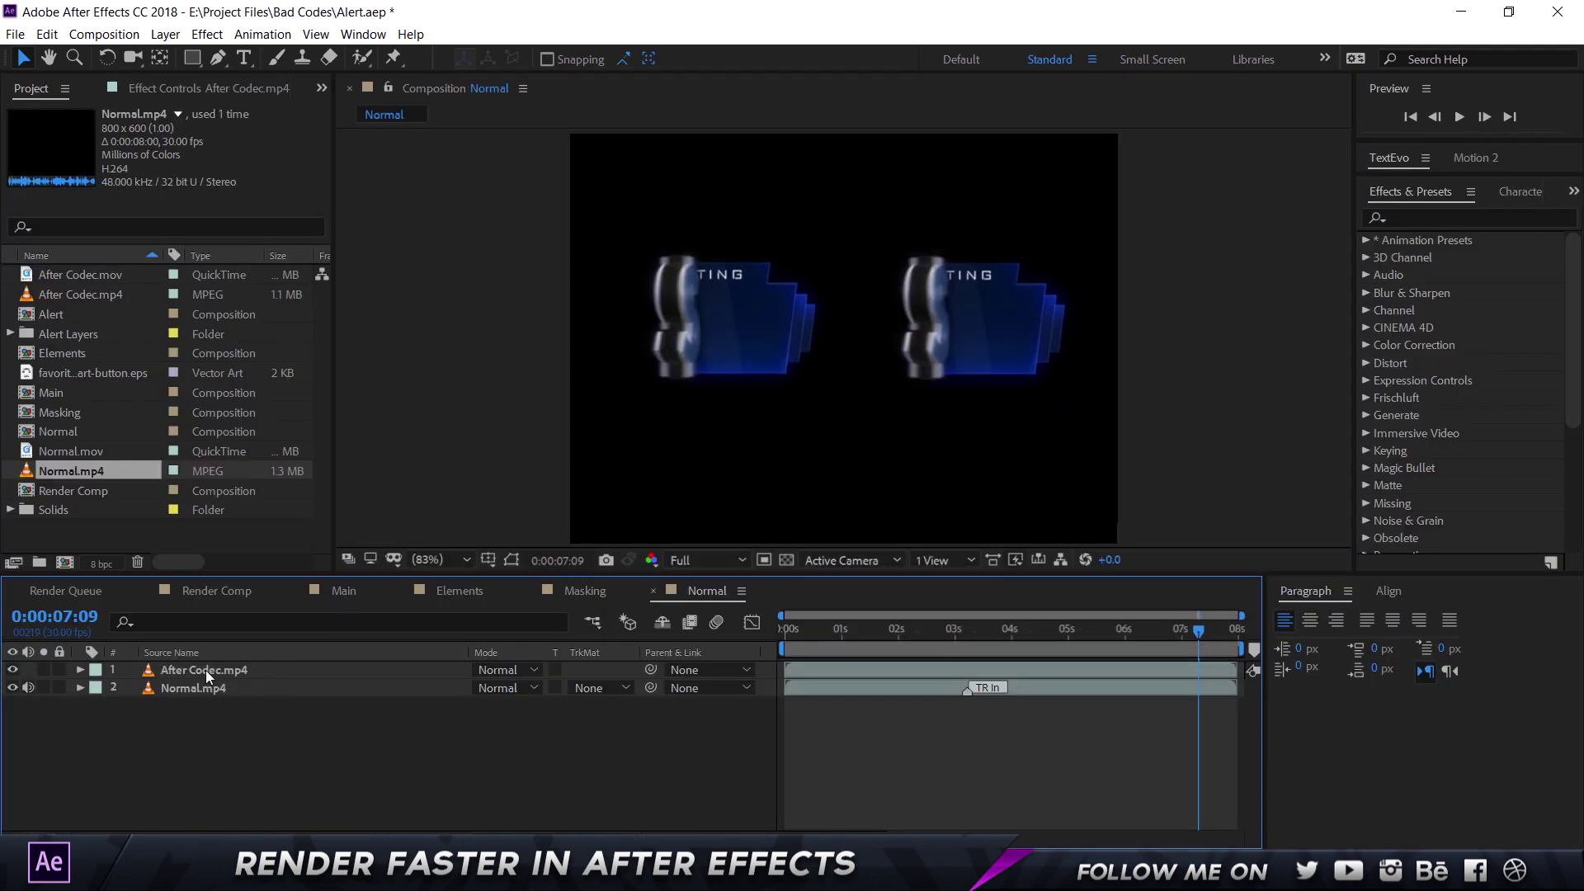
pyautogui.moveTo(205, 670); pyautogui.dragTo(198, 720)
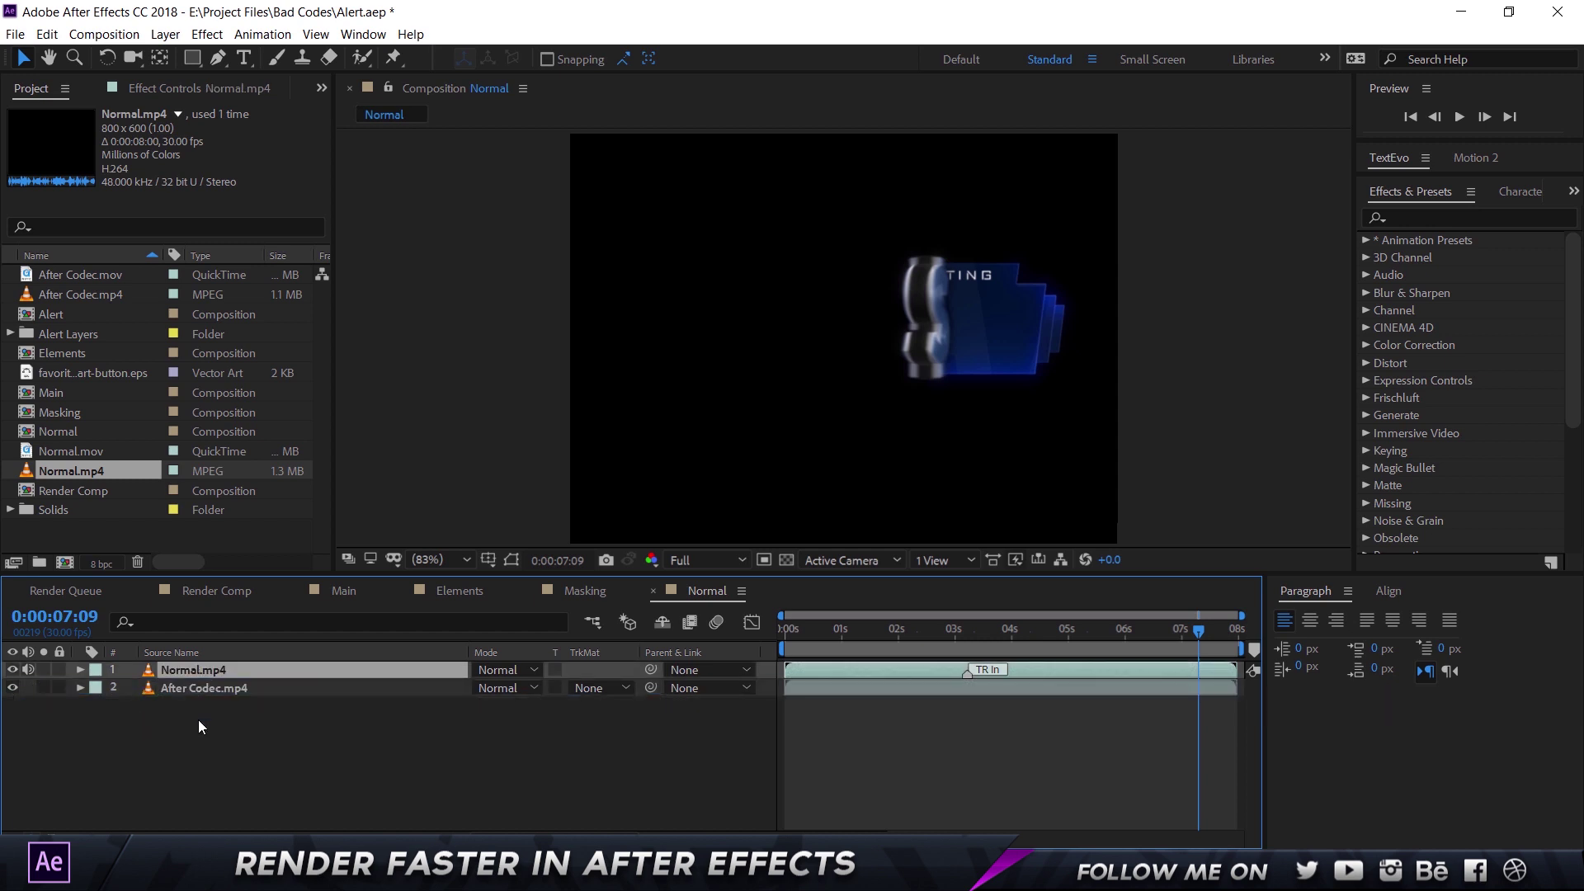
pyautogui.click(190, 666)
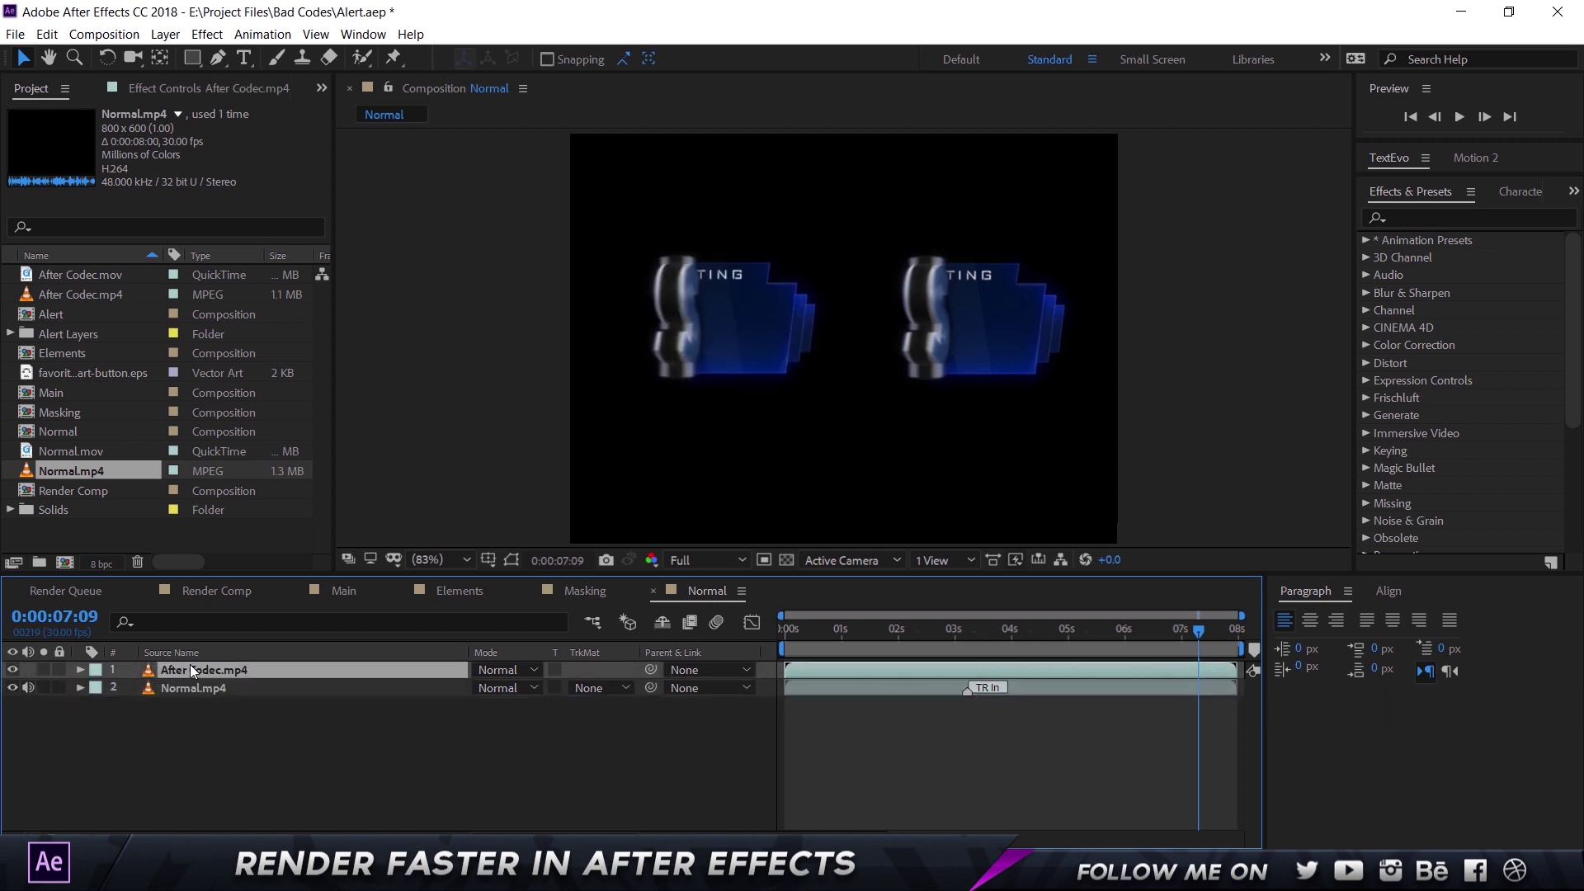
pyautogui.click(13, 671)
pyautogui.click(15, 674)
pyautogui.click(171, 711)
pyautogui.click(213, 688)
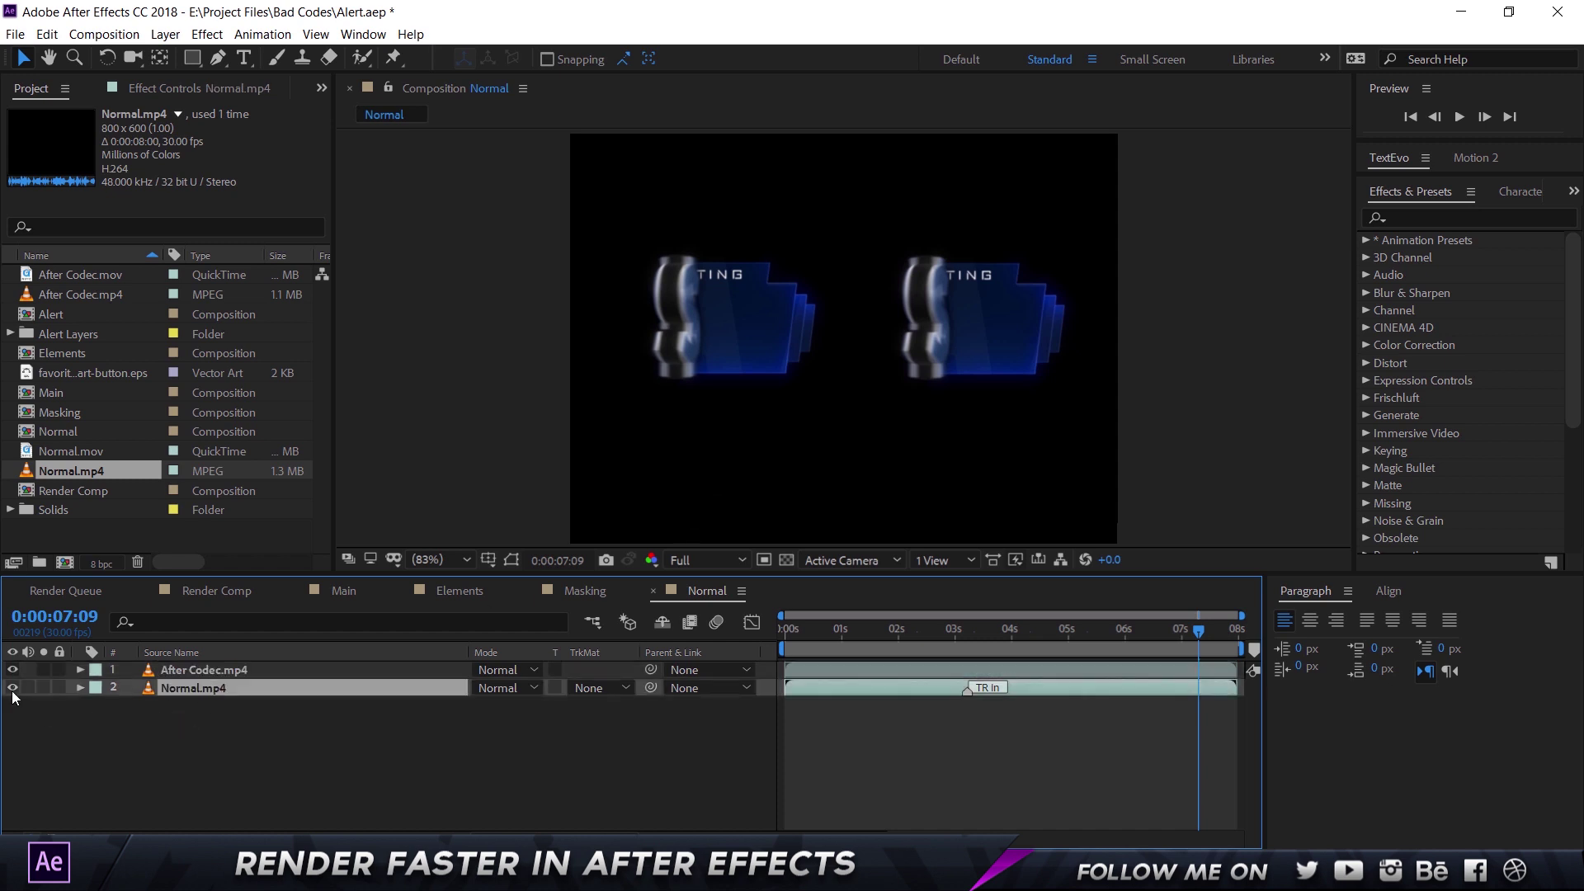
pyautogui.click(13, 688)
pyautogui.click(14, 688)
# - Zoom in on the maximized viewer to compare the two .mp4 renders, then restore the workspace
pyautogui.press('`')
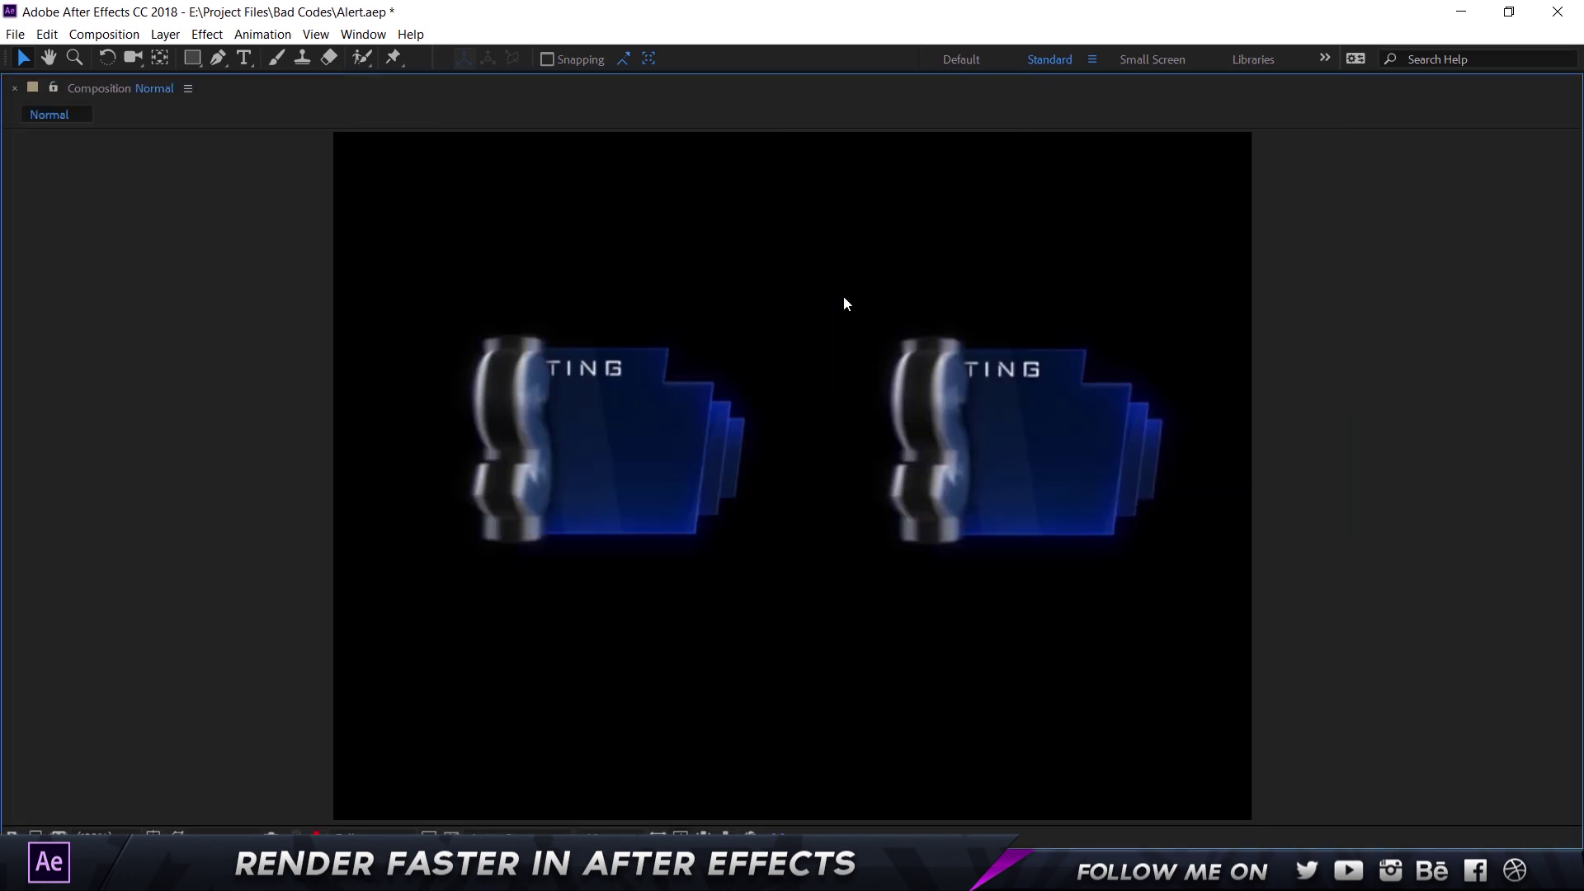
pyautogui.scroll(1, 843, 296)
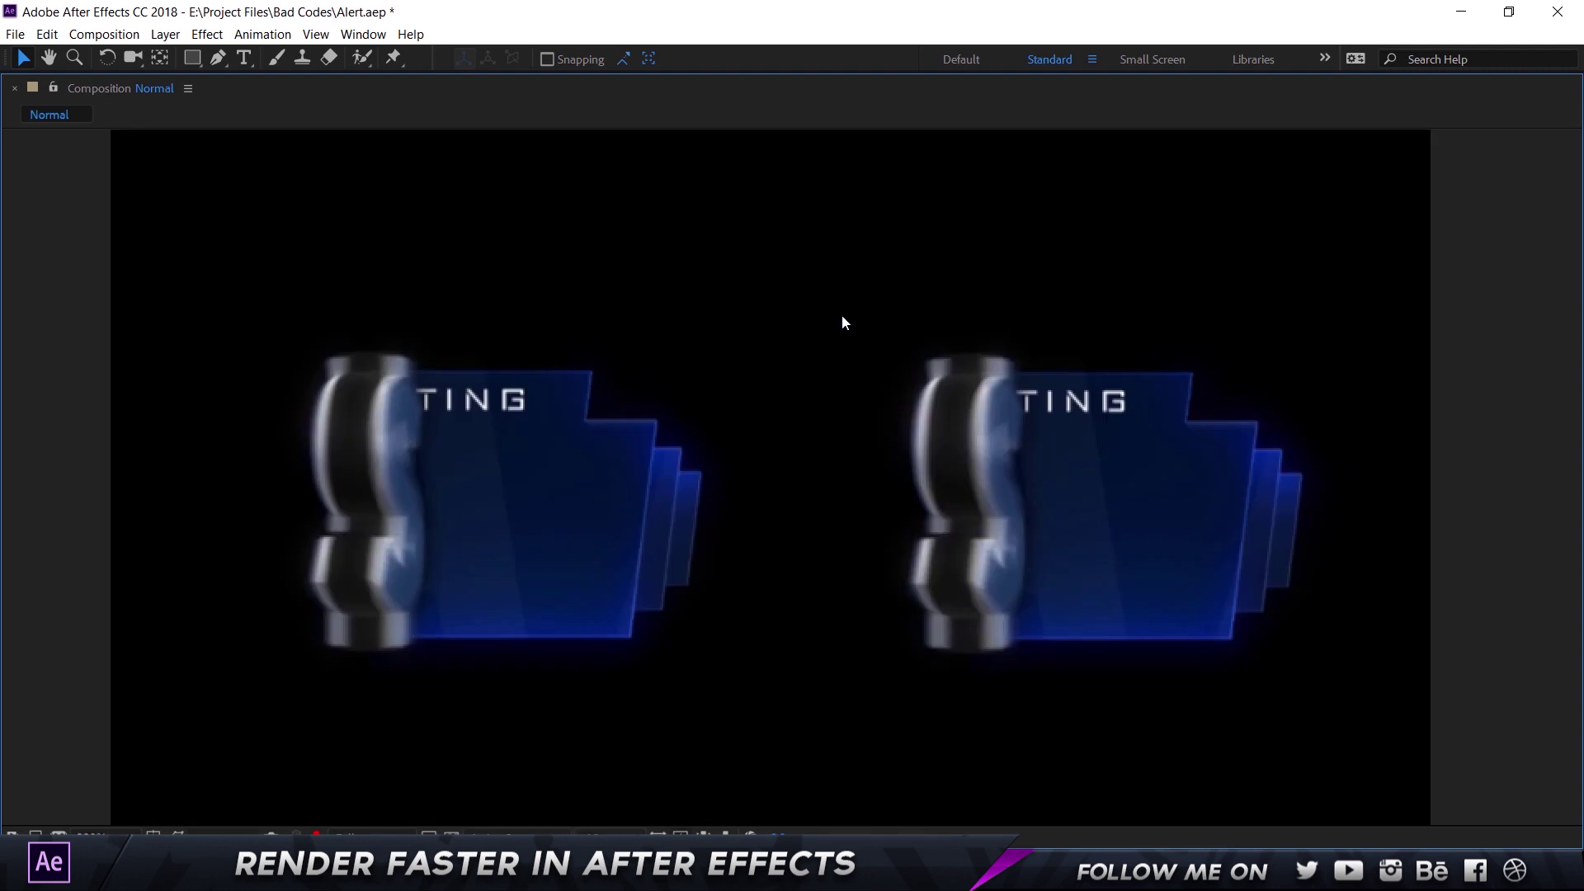
pyautogui.press('h')
pyautogui.press('v')
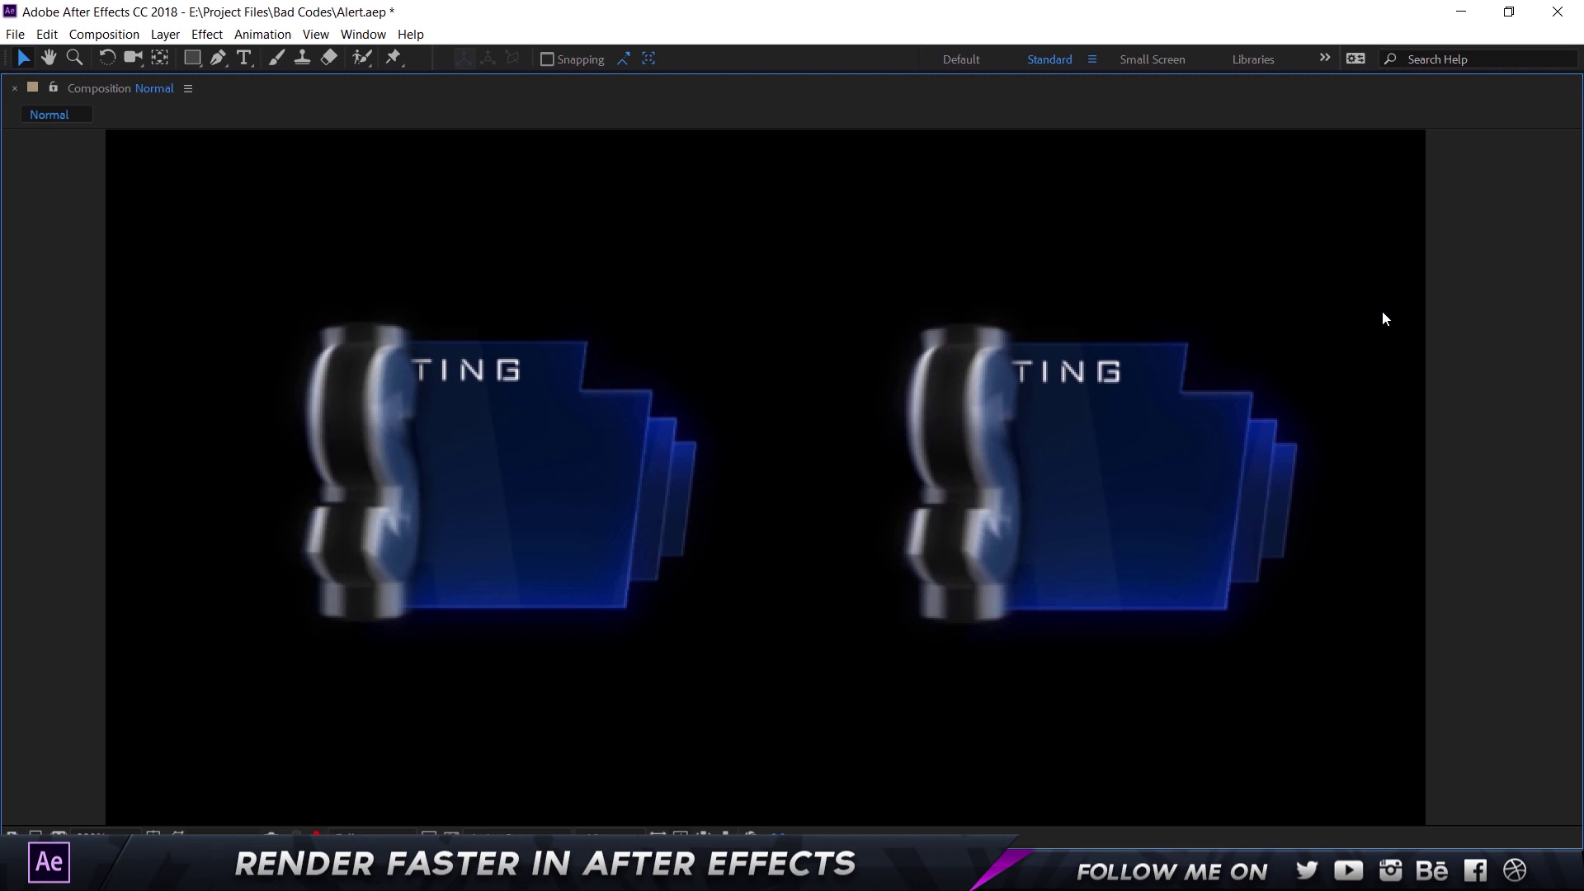
pyautogui.press('`')
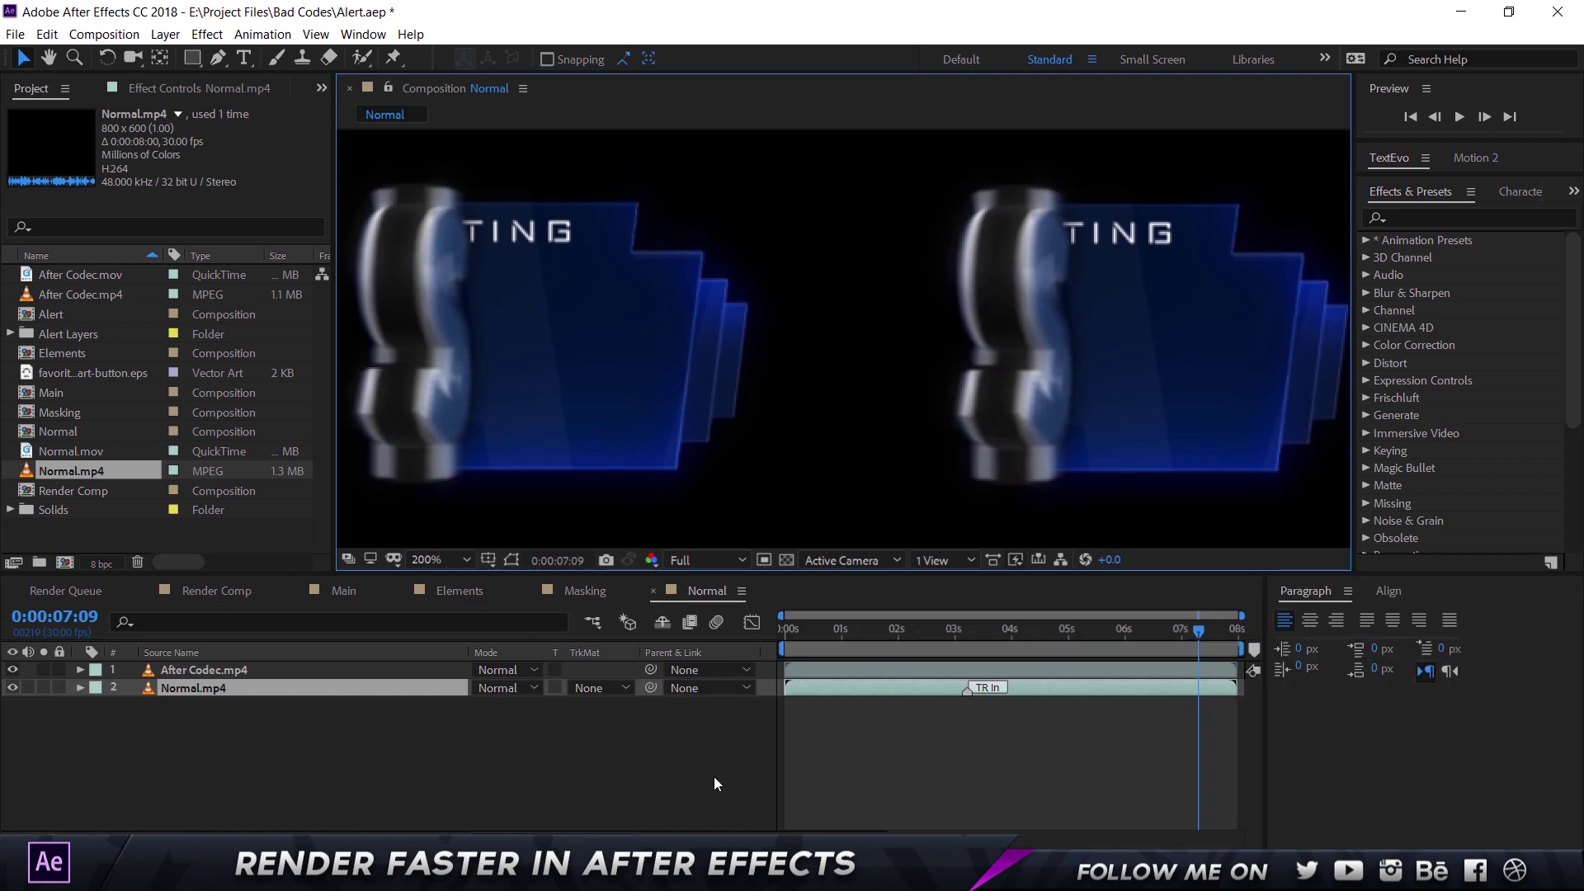
pyautogui.click(716, 779)
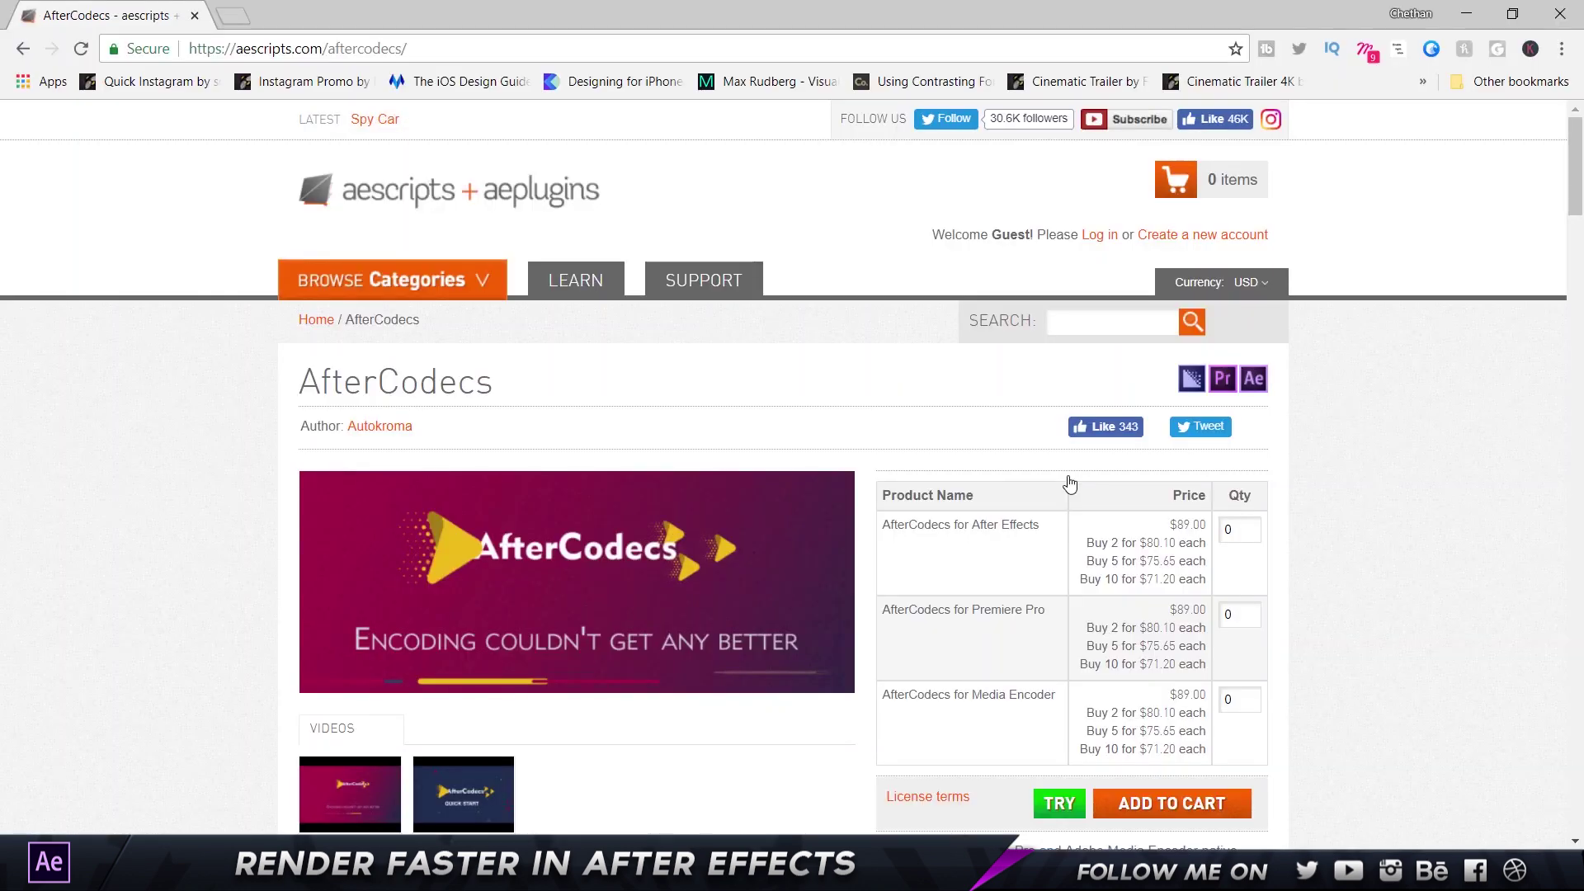
# - Highlight the After Effects, Premiere Pro and Media Encoder product names on the AfterCodecs page
pyautogui.scroll(-2, 1071, 482)
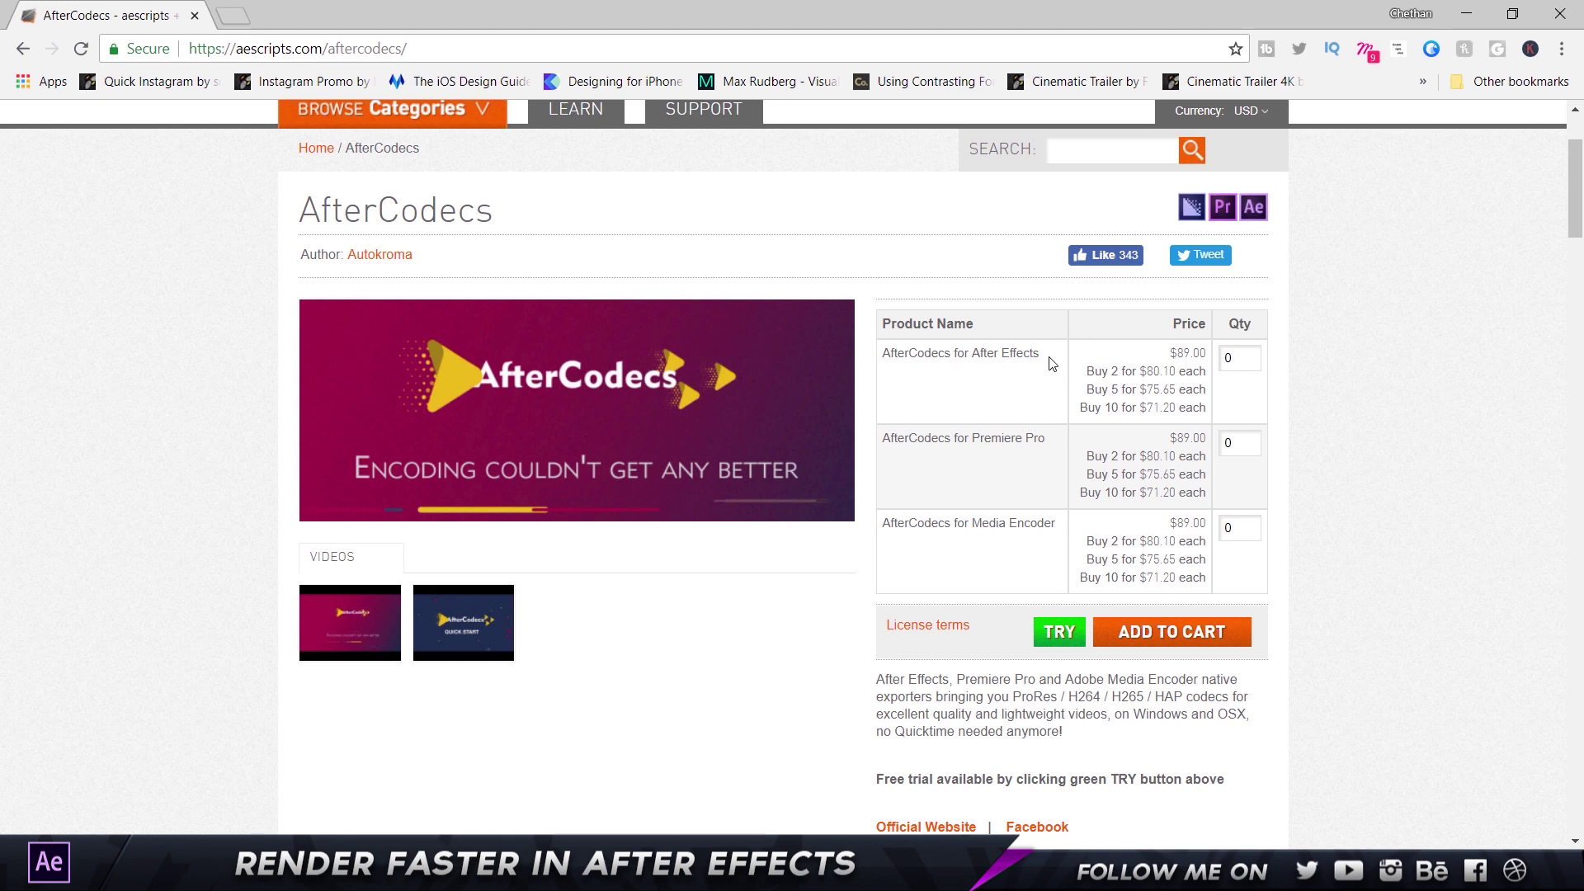
pyautogui.moveTo(1043, 355); pyautogui.dragTo(930, 376)
pyautogui.moveTo(1057, 445); pyautogui.dragTo(957, 439)
pyautogui.moveTo(1052, 525); pyautogui.dragTo(981, 523)
# - Highlight the After Effects Buy 2/5/10 multi-licence prices, then return to the page top
pyautogui.moveTo(1194, 408); pyautogui.dragTo(1105, 407)
pyautogui.moveTo(1209, 413); pyautogui.dragTo(1083, 370)
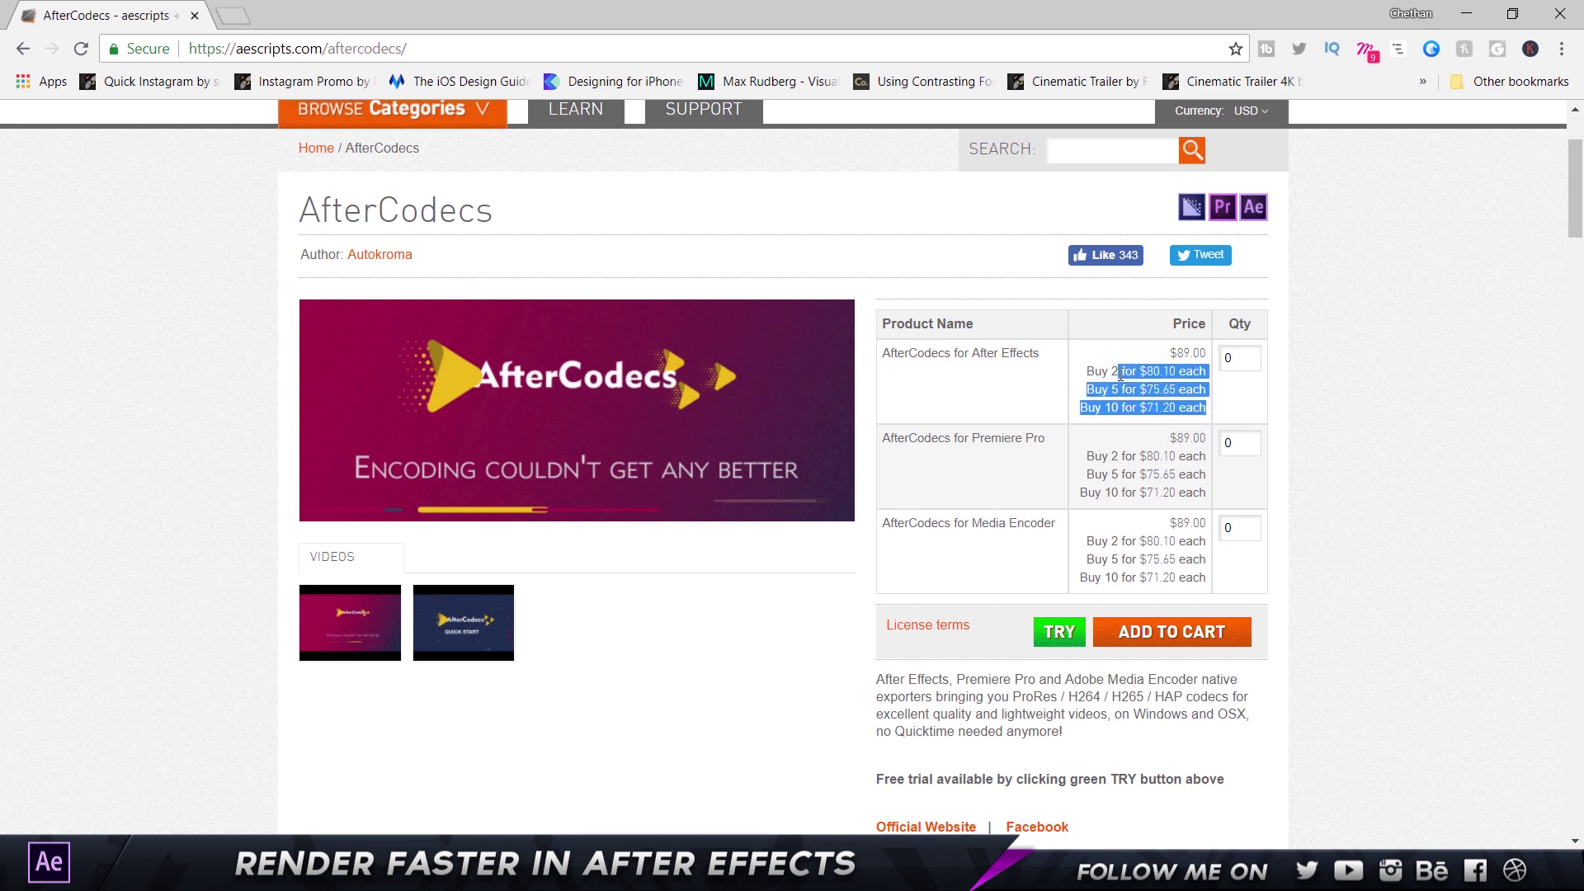
pyautogui.click(1142, 411)
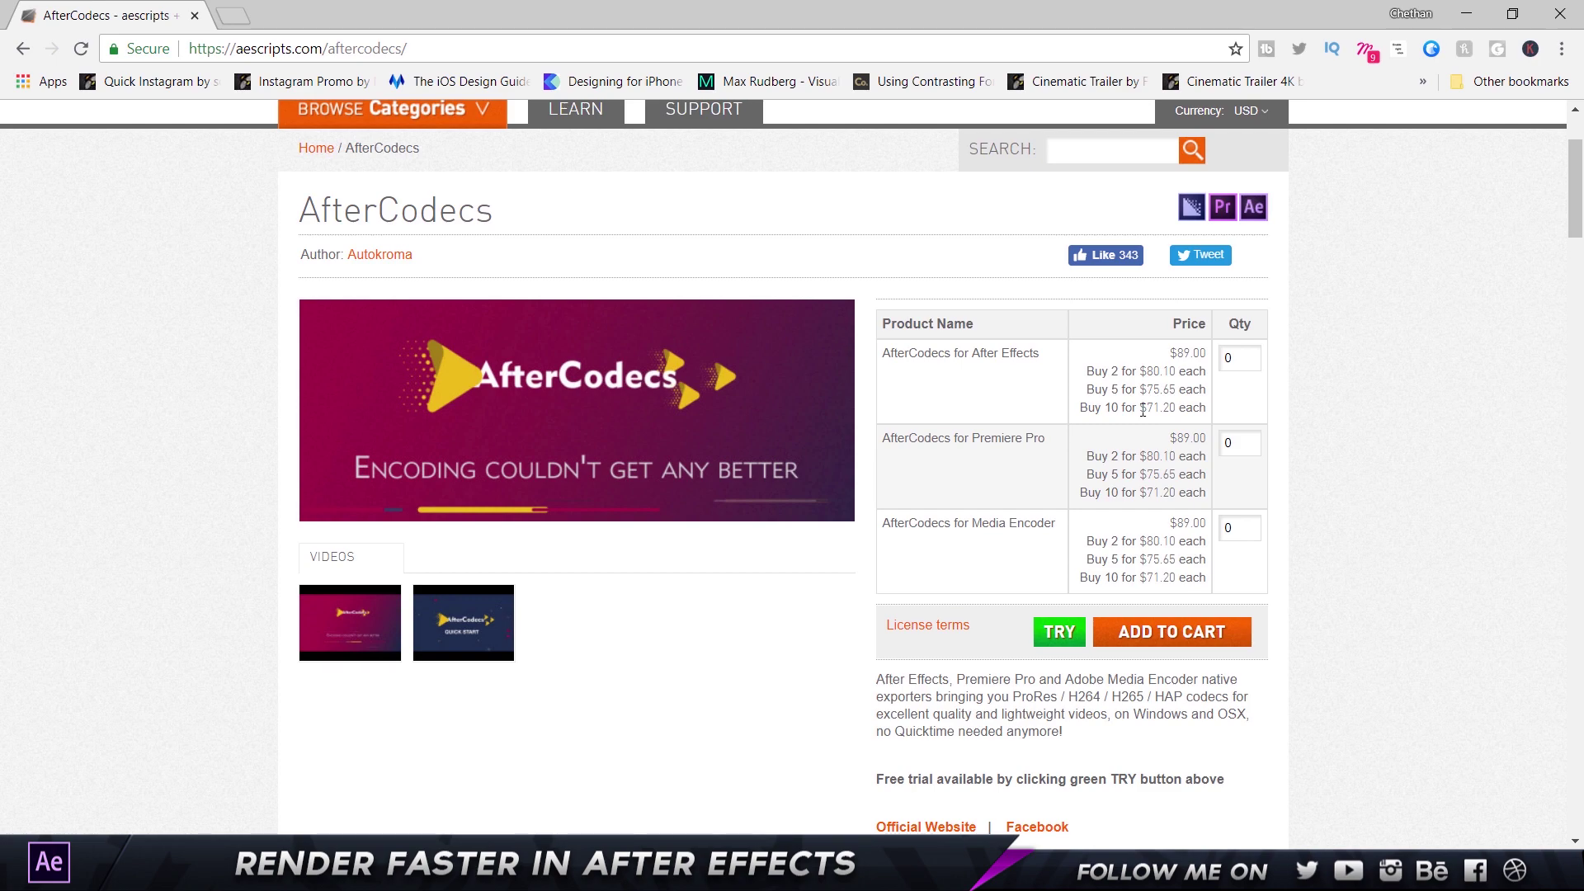
pyautogui.scroll(2, 1142, 410)
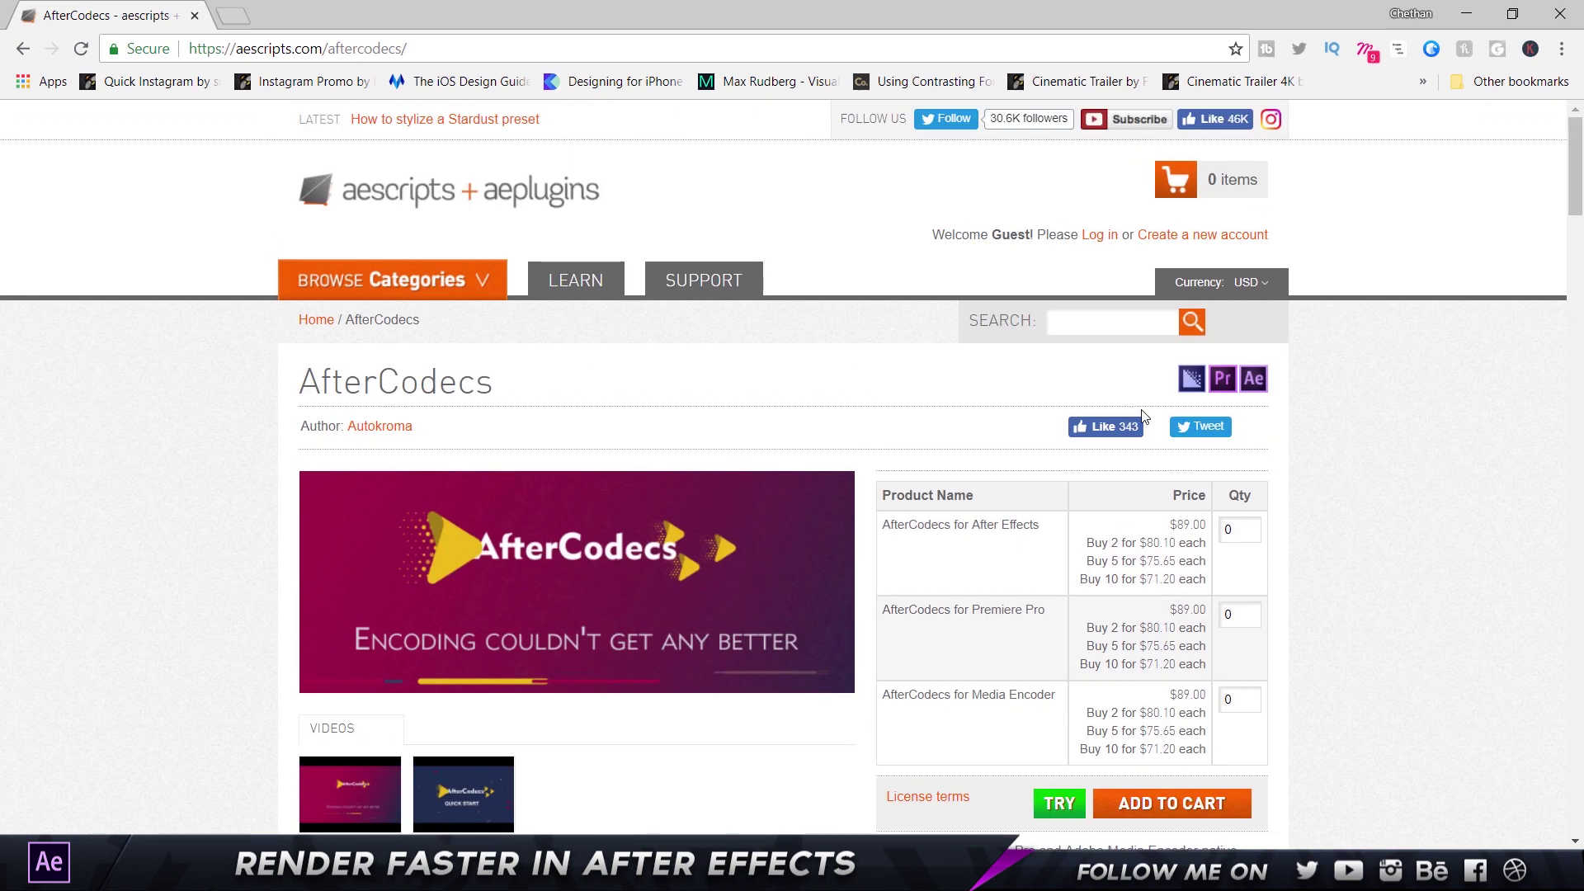